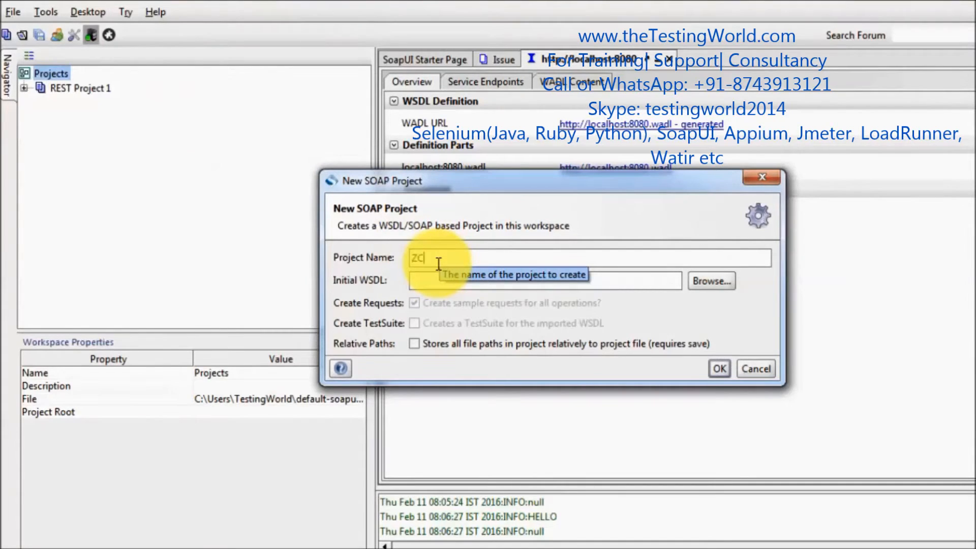
pyautogui.write('Inf')
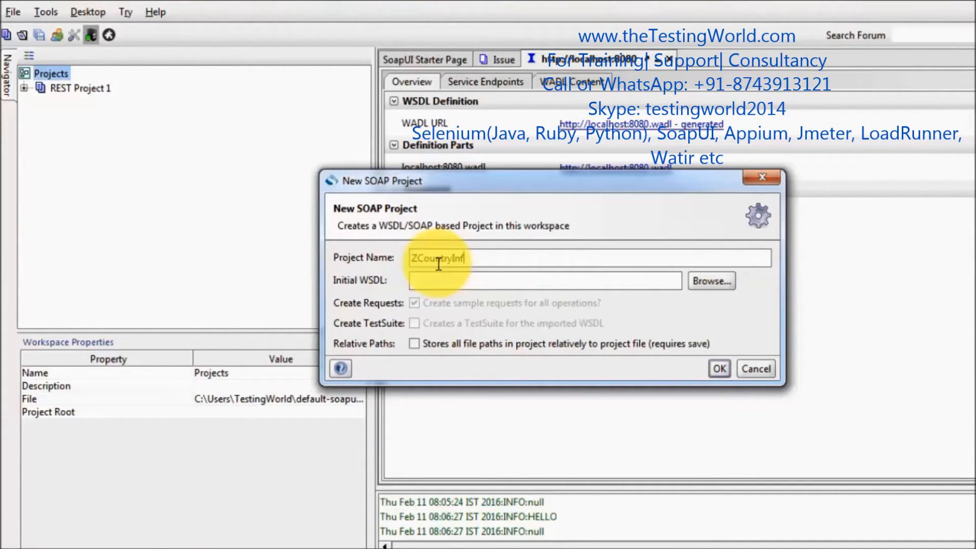
pyautogui.write('ormation')
pyautogui.click(450, 277)
pyautogui.write('http://www.webservicex.net/country.asmx?WSDL')
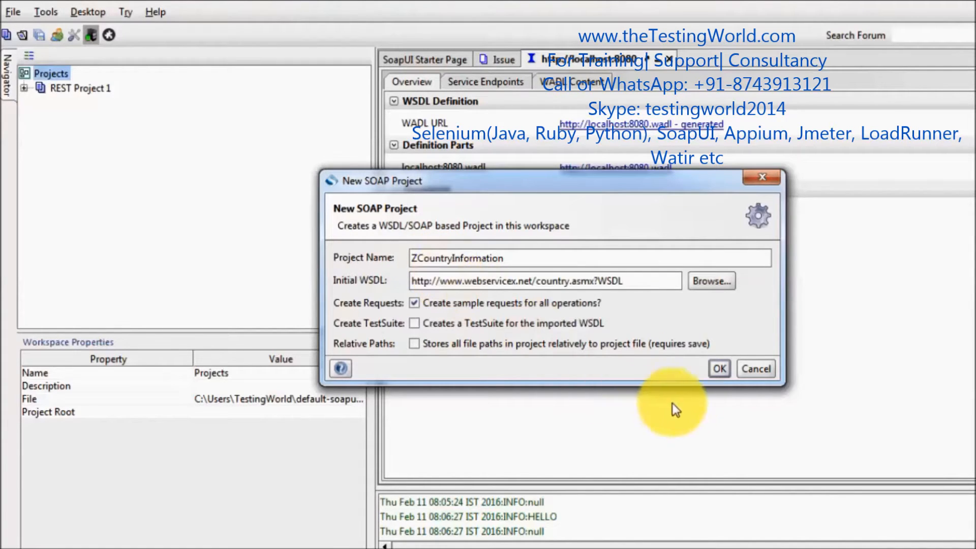
pyautogui.click(719, 368)
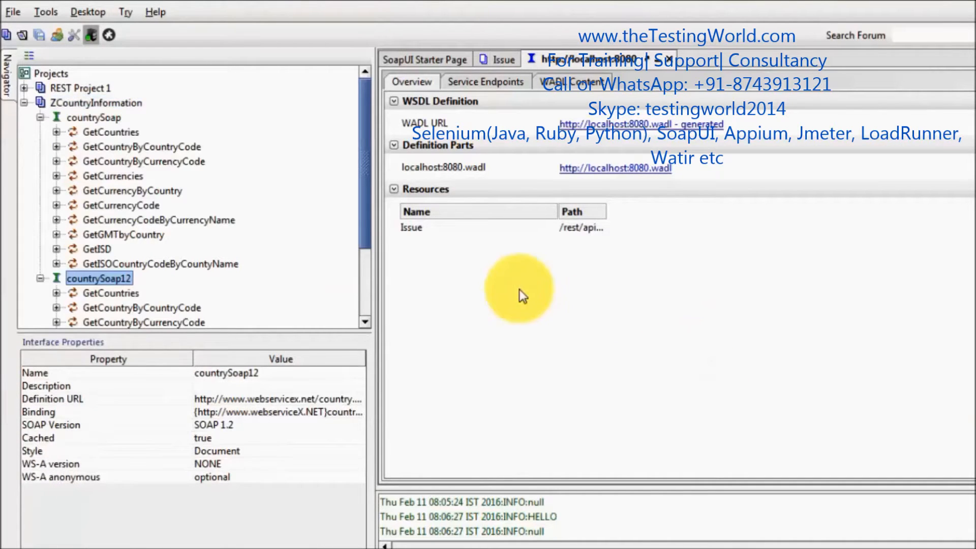
# Examine the operations listed under the countrySoap interface, collapsing both the countrySoap and countrySoap12 interfaces.
pyautogui.click(41, 117)
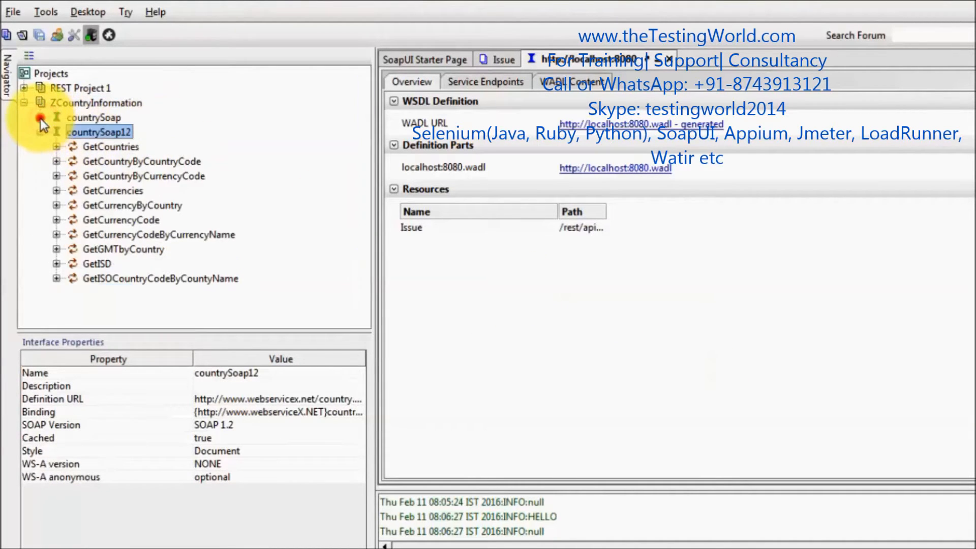
pyautogui.click(40, 132)
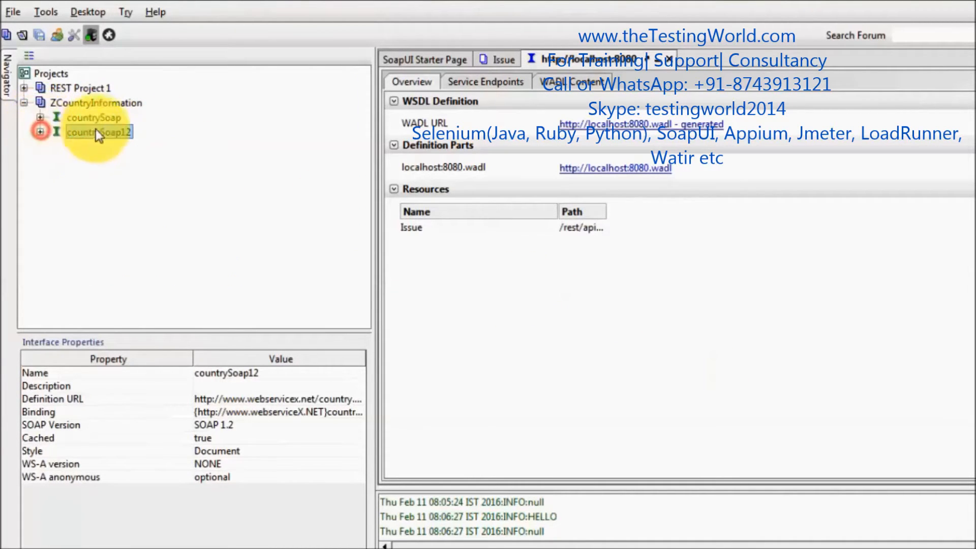
pyautogui.click(40, 117)
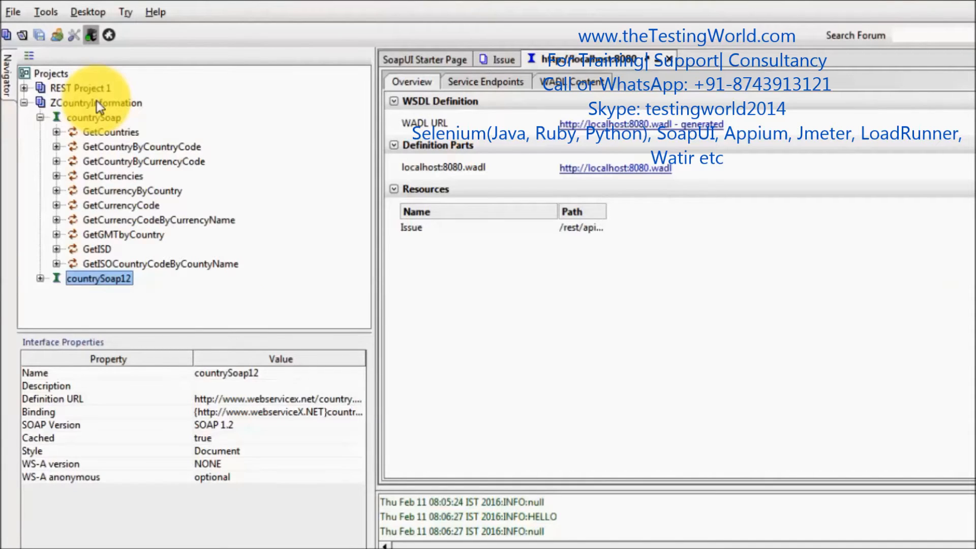
pyautogui.click(36, 121)
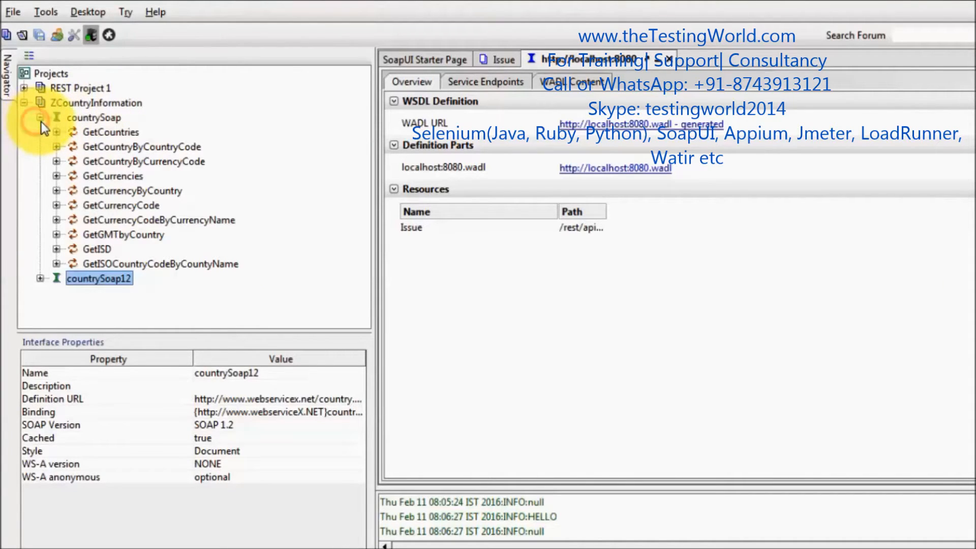
pyautogui.click(41, 118)
pyautogui.click(43, 118)
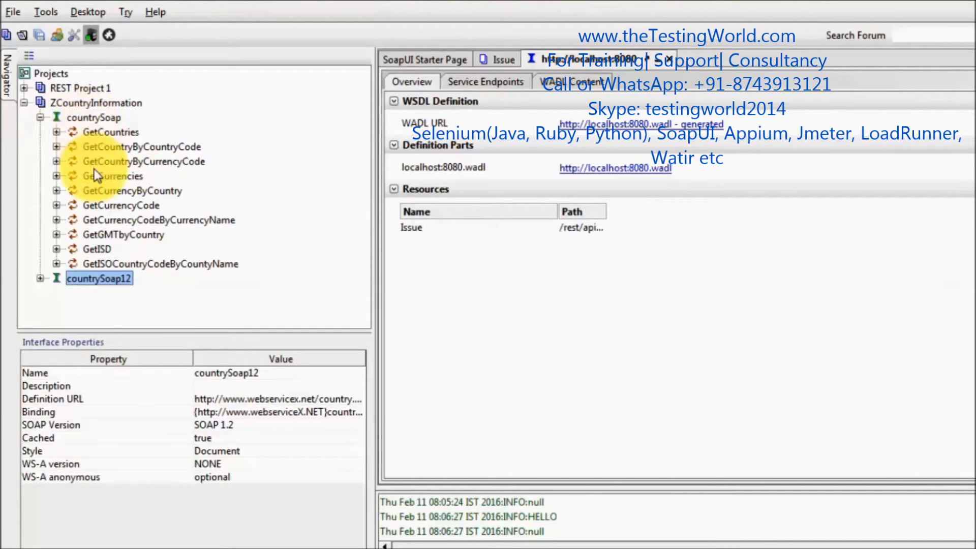
pyautogui.click(41, 118)
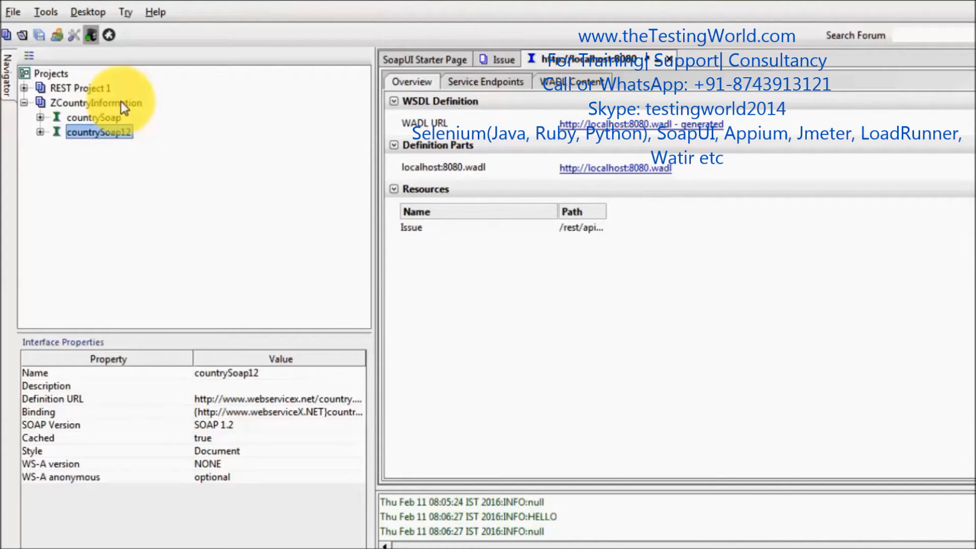
# Add countrySoap's GetCountries operation to a new mock service named DummyServices and open its mock response for editing.
pyautogui.click(40, 117)
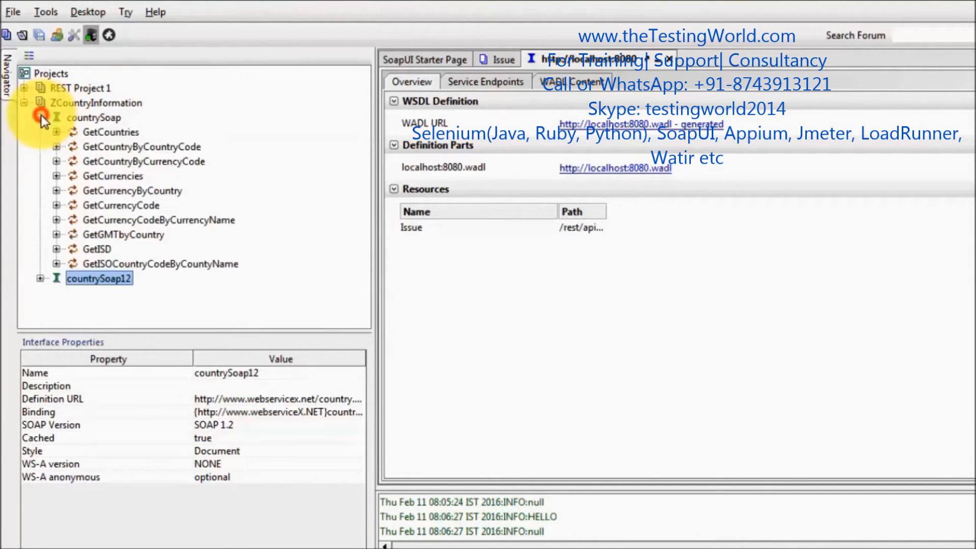
pyautogui.click(118, 134)
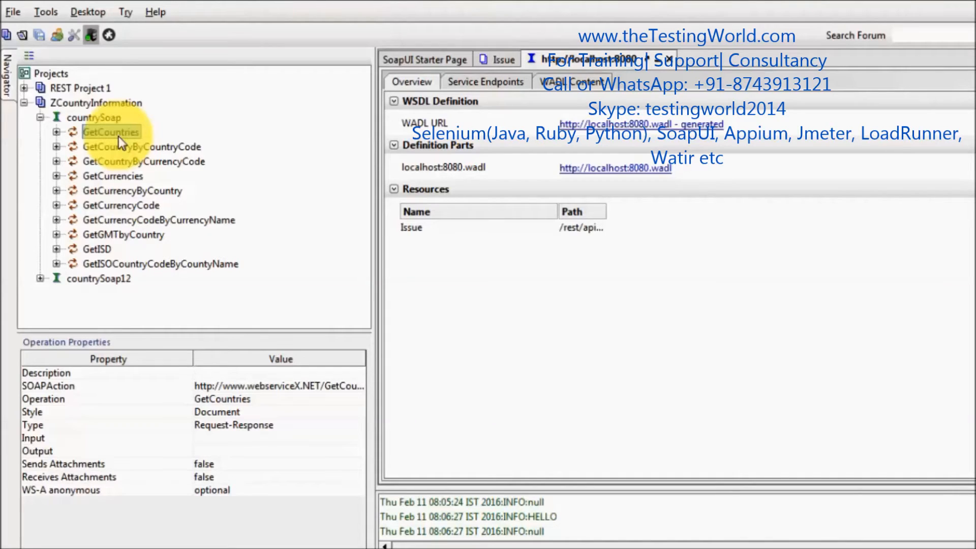
pyautogui.rightClick(118, 136)
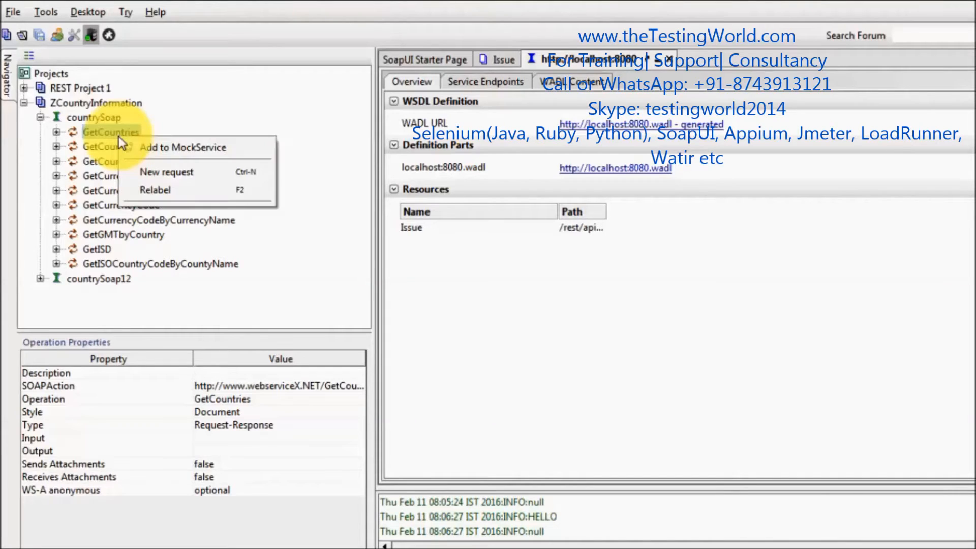
pyautogui.click(175, 151)
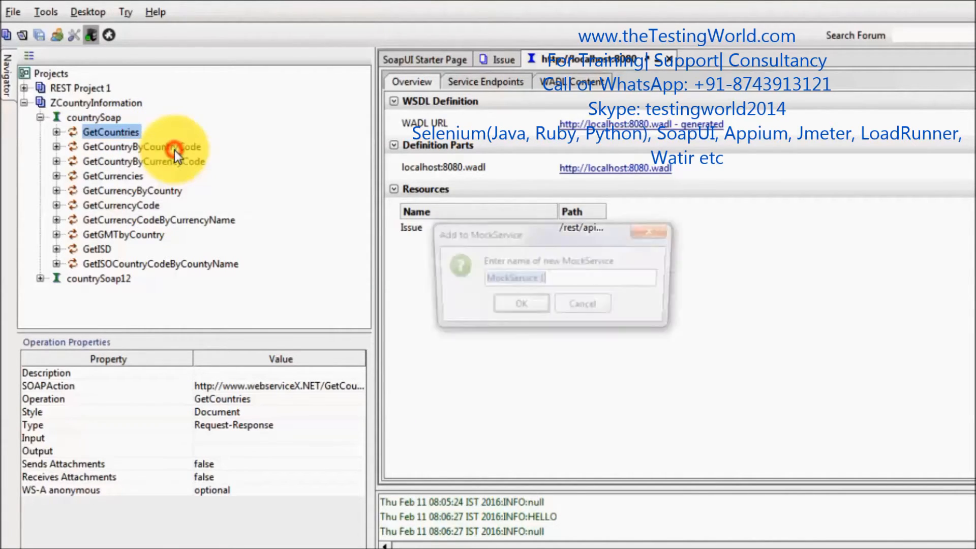
pyautogui.click(568, 283)
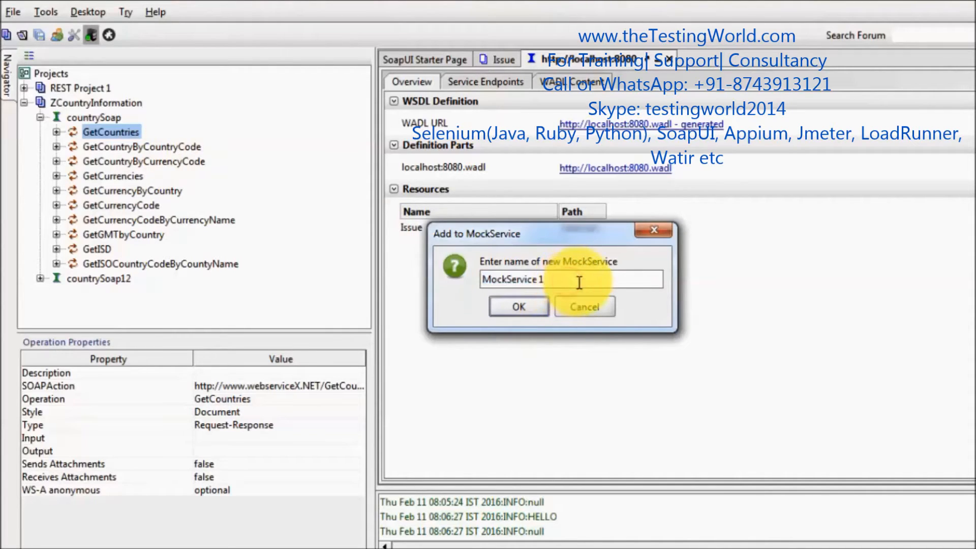
pyautogui.tripleClick(574, 279)
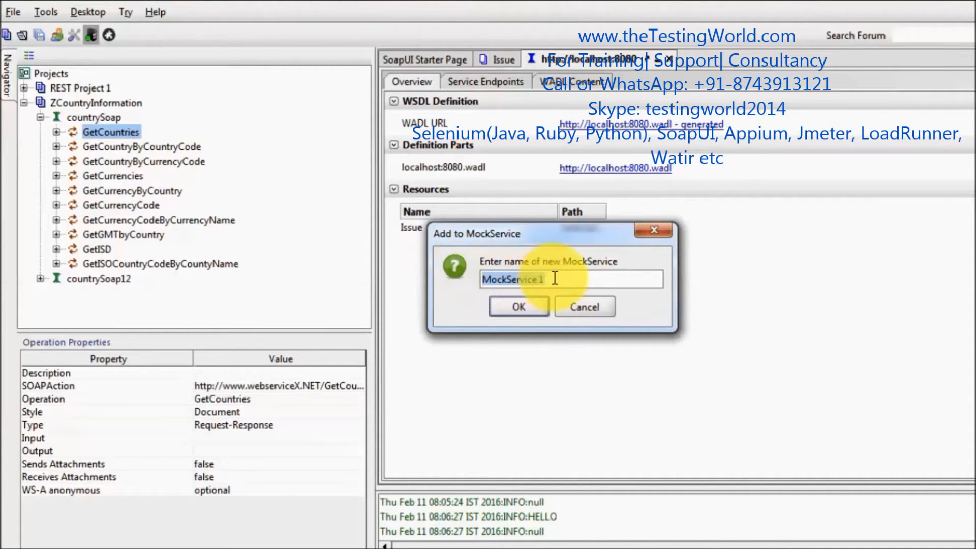
pyautogui.write('Dummy')
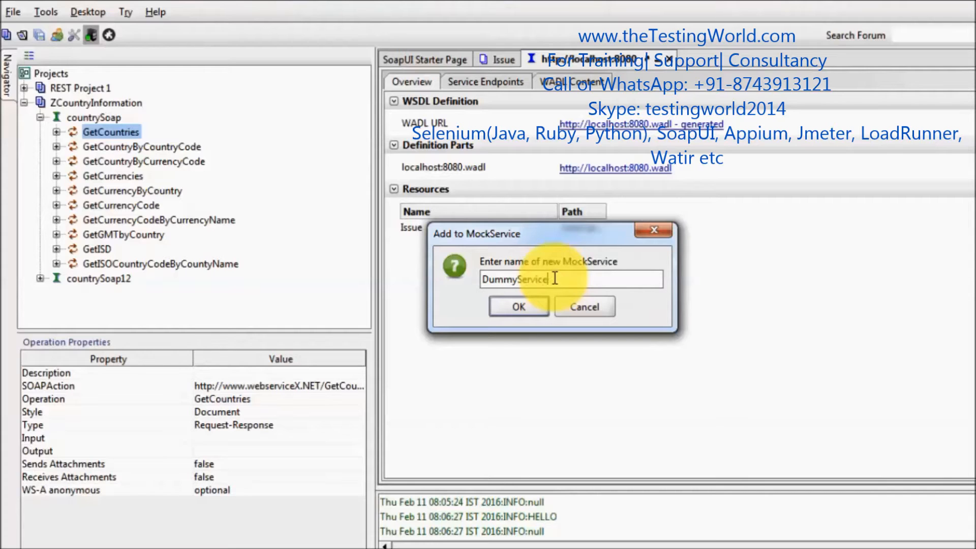
pyautogui.click(512, 311)
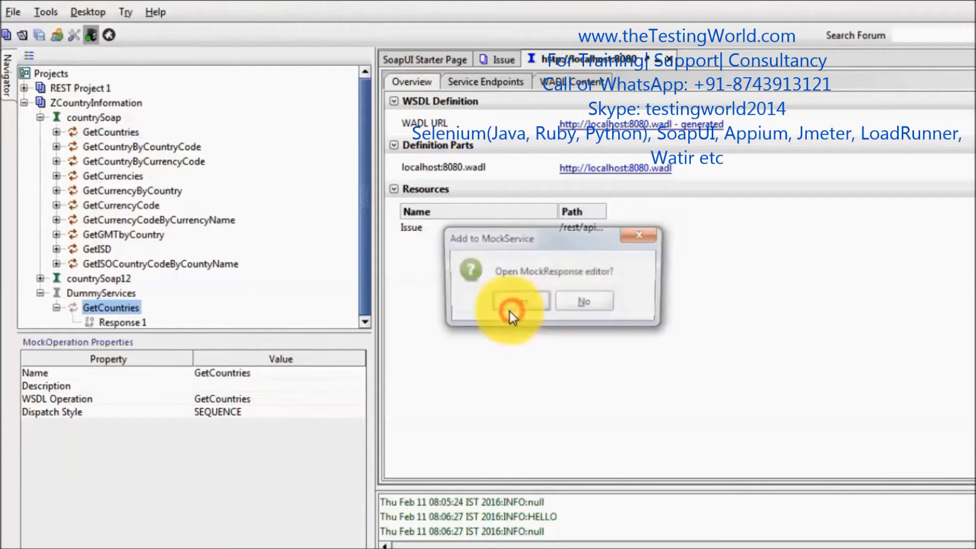
pyautogui.click(519, 302)
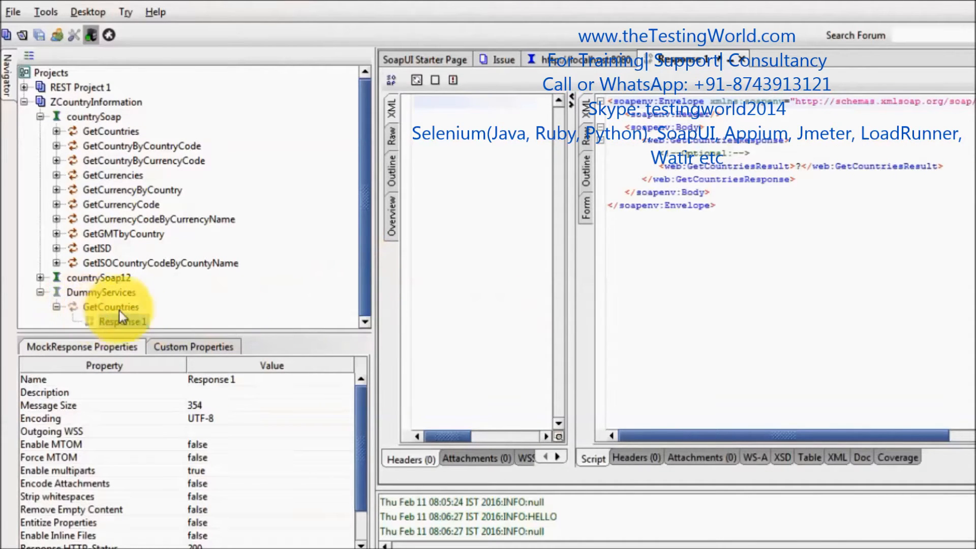
# Replace the placeholder in the mock response's GetCountriesResult element with the text Dummy Data.
pyautogui.click(103, 293)
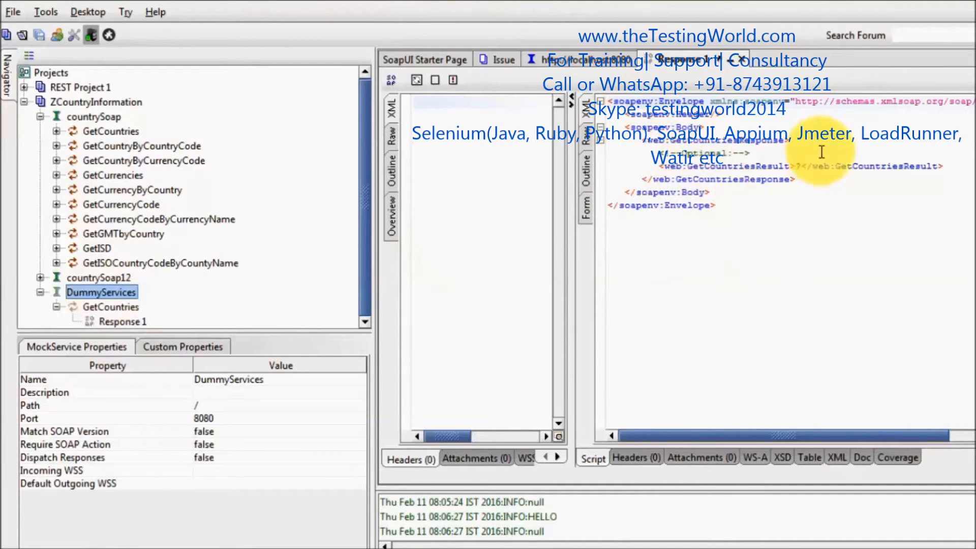
pyautogui.click(802, 164)
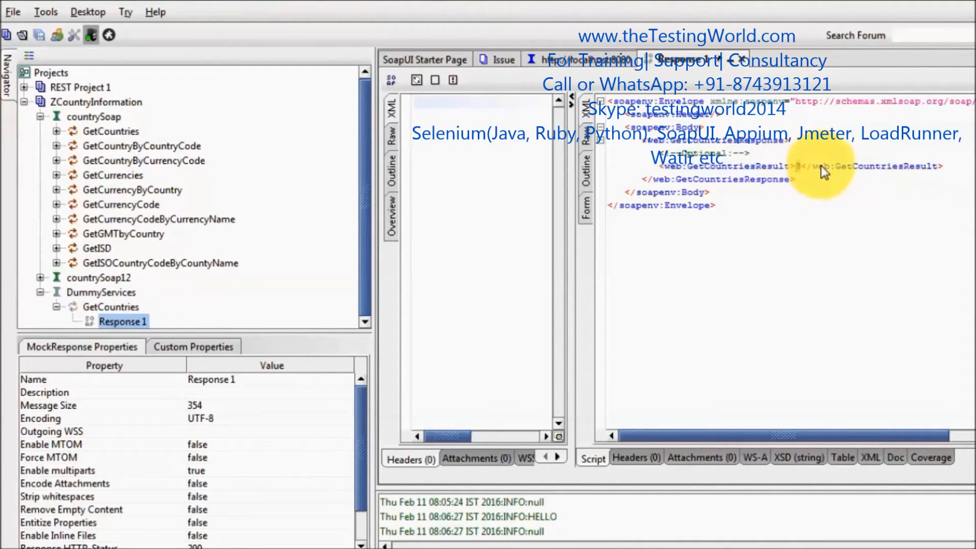
pyautogui.write('"')
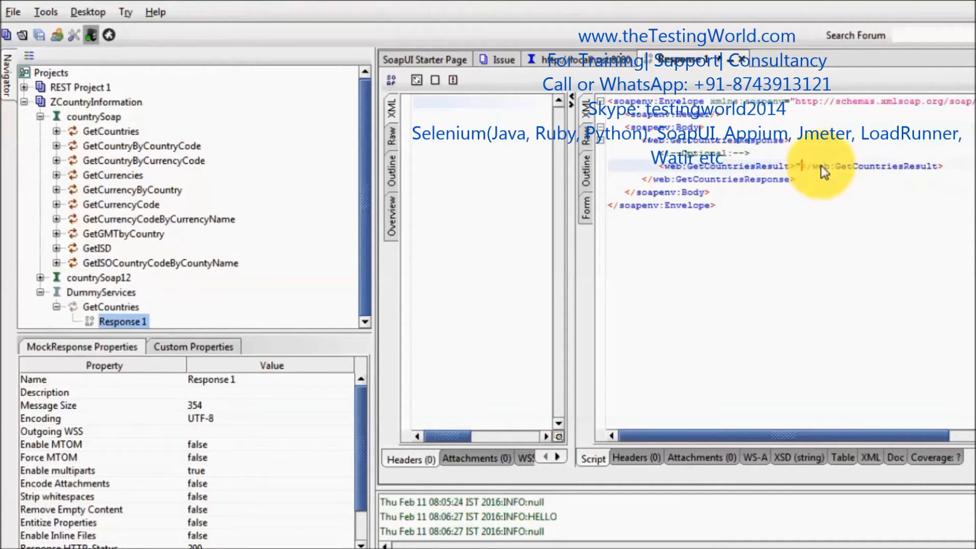
pyautogui.write('D')
pyautogui.press('BackSpace')
pyautogui.press('BackSpace')
pyautogui.write('Dummy Da')
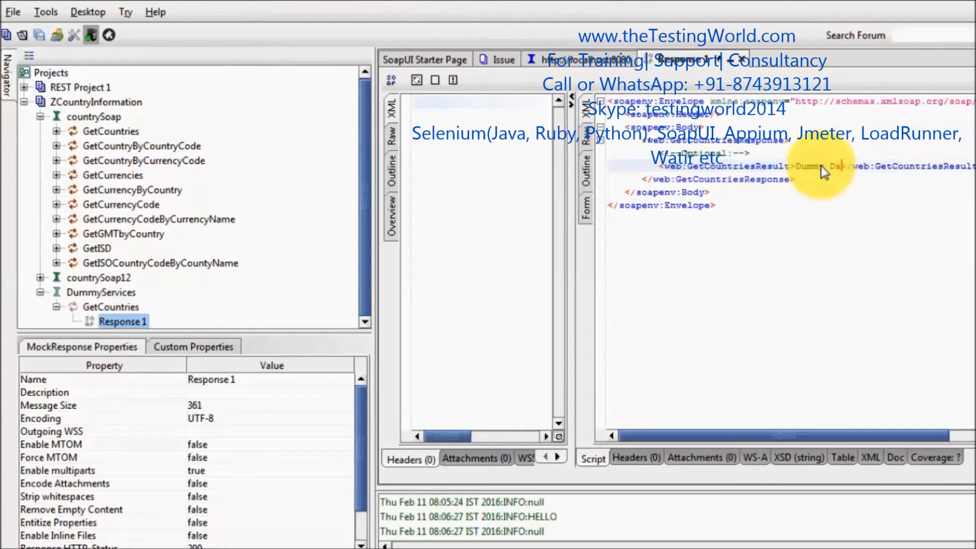
pyautogui.write('ta')
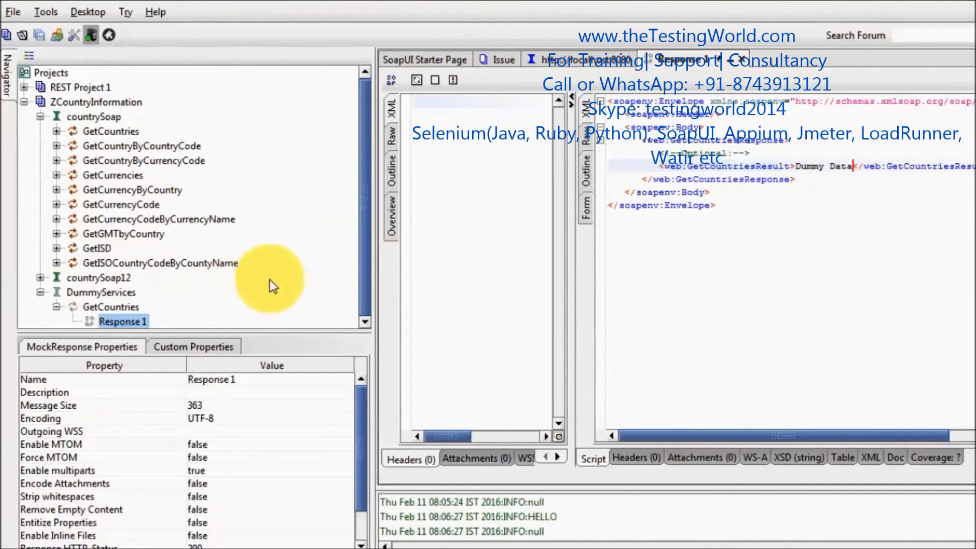
pyautogui.moveTo(850, 167); pyautogui.dragTo(794, 166)
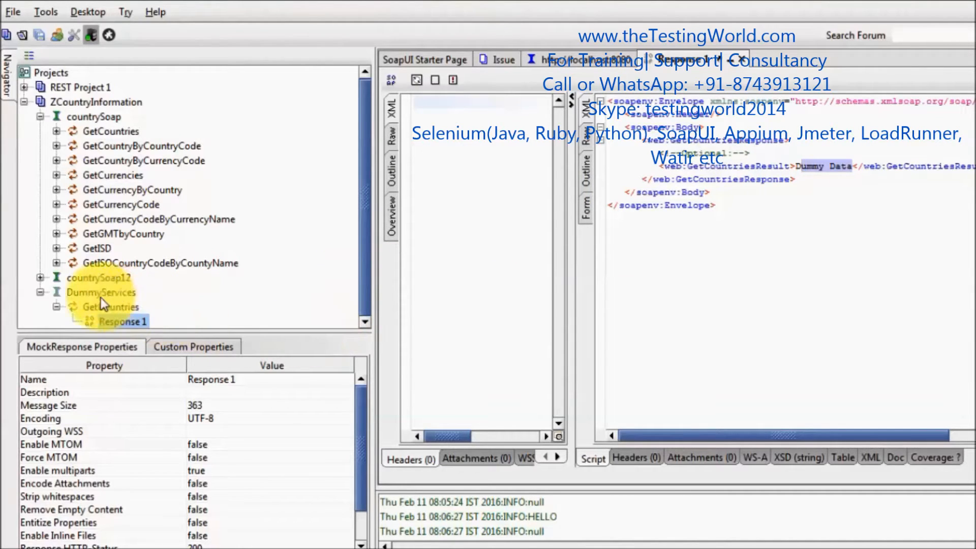
# Open the DummyServices mock service and start it running.
pyautogui.click(54, 304)
pyautogui.click(57, 307)
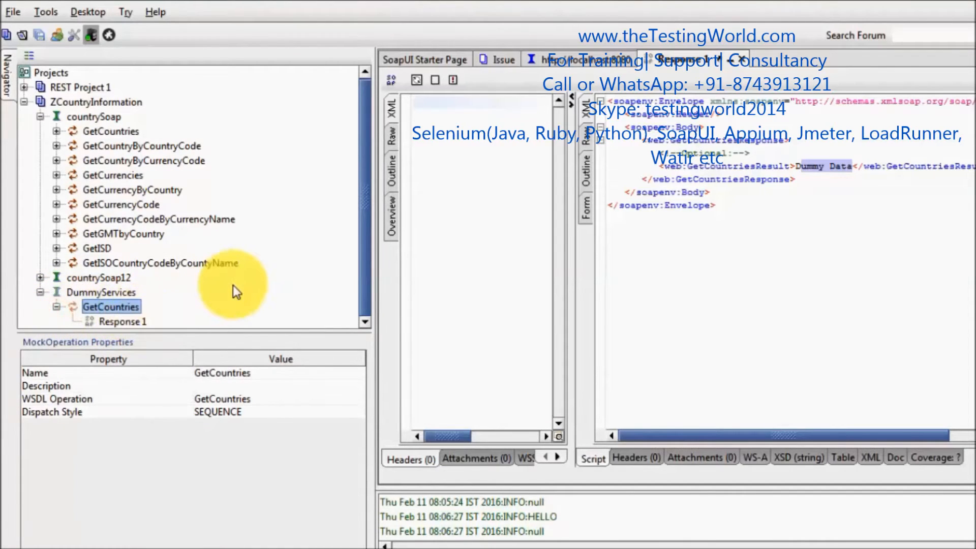
pyautogui.click(40, 293)
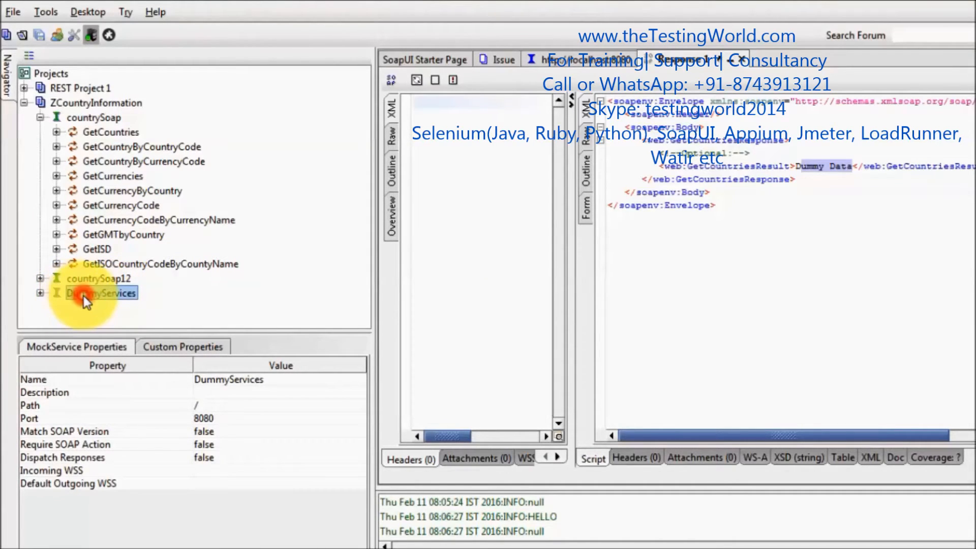
pyautogui.doubleClick(84, 295)
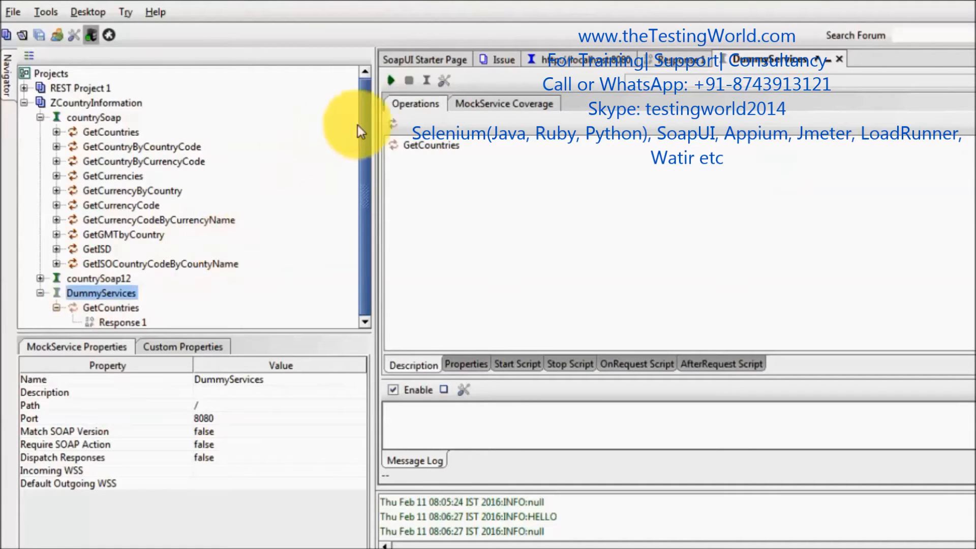
pyautogui.click(390, 80)
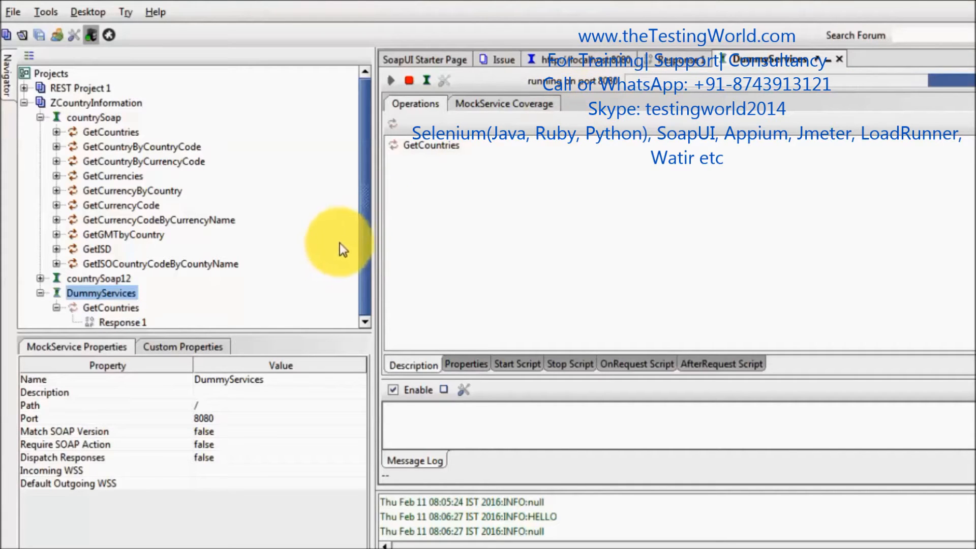
# From the mock response Response 1, open Request 1 of the GetCountries operation.
pyautogui.moveTo(367, 216); pyautogui.dragTo(367, 219)
pyautogui.click(130, 322)
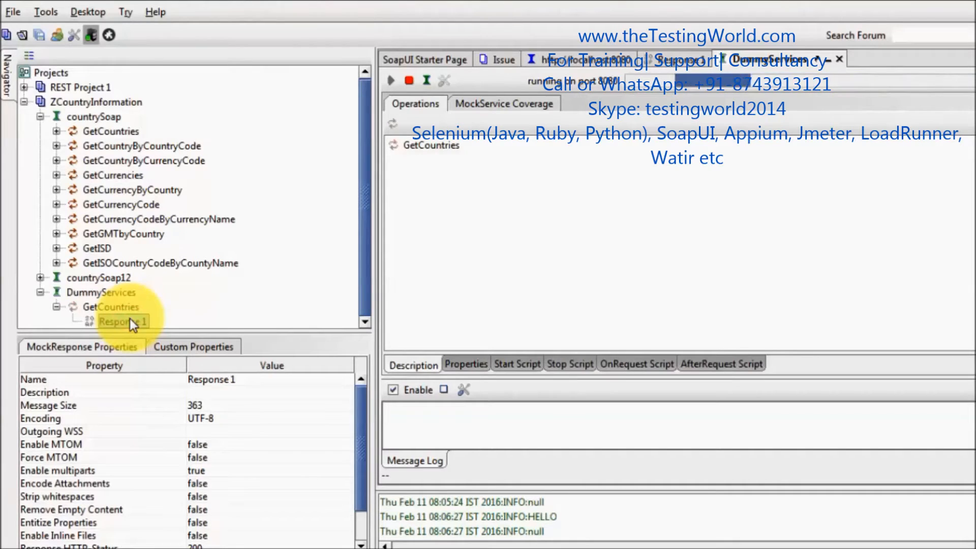
pyautogui.doubleClick(130, 321)
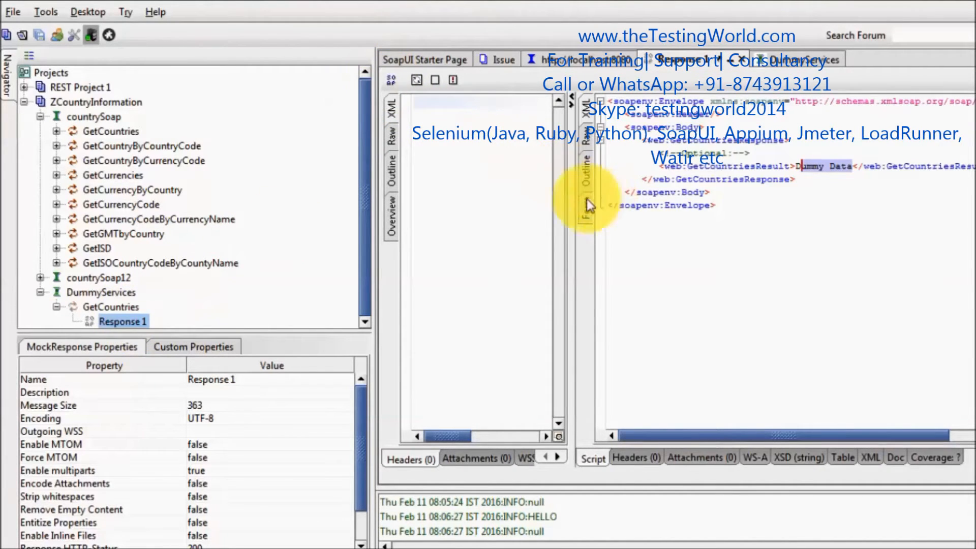
pyautogui.click(395, 81)
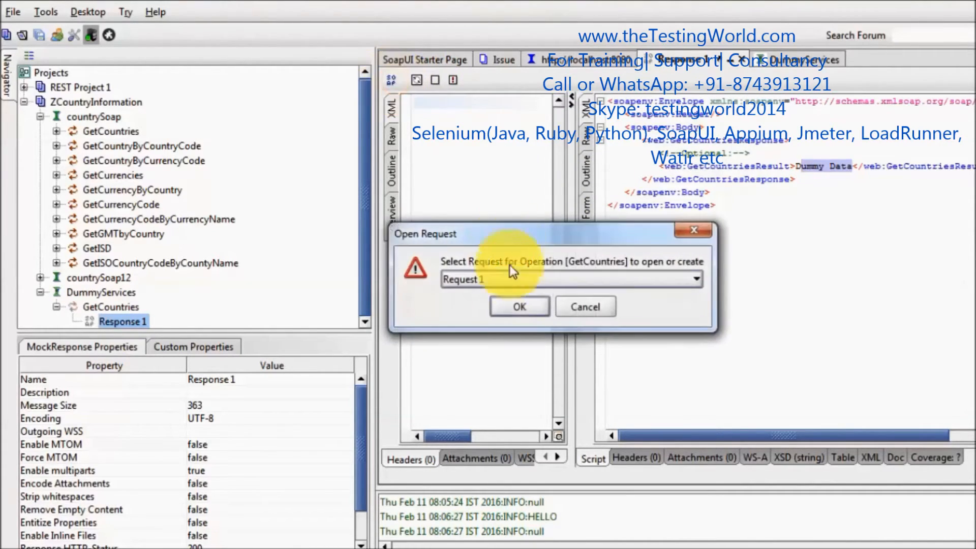
pyautogui.click(519, 308)
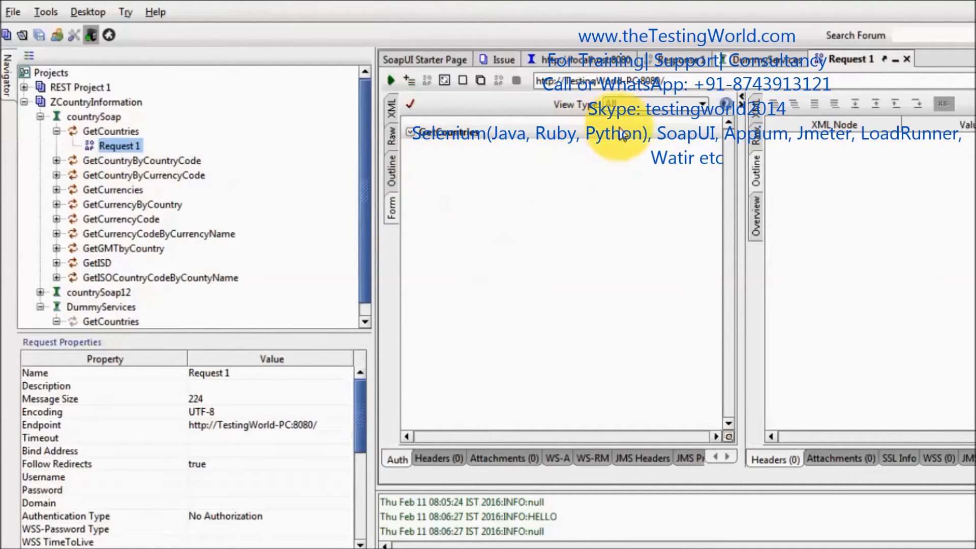
# Collapse the GetCountries operation under countrySoap and select the ZCountryInformation project.
pyautogui.click(58, 130)
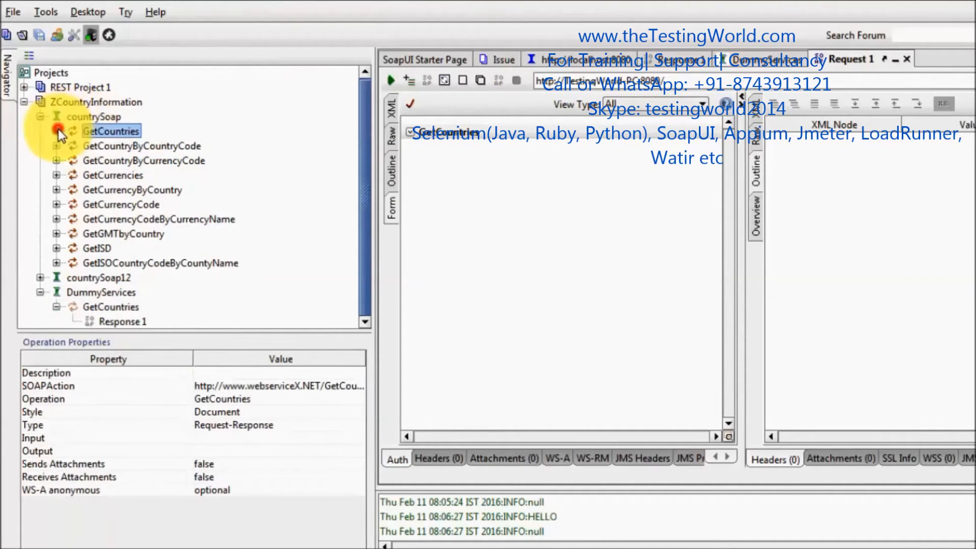
pyautogui.rightClick(100, 105)
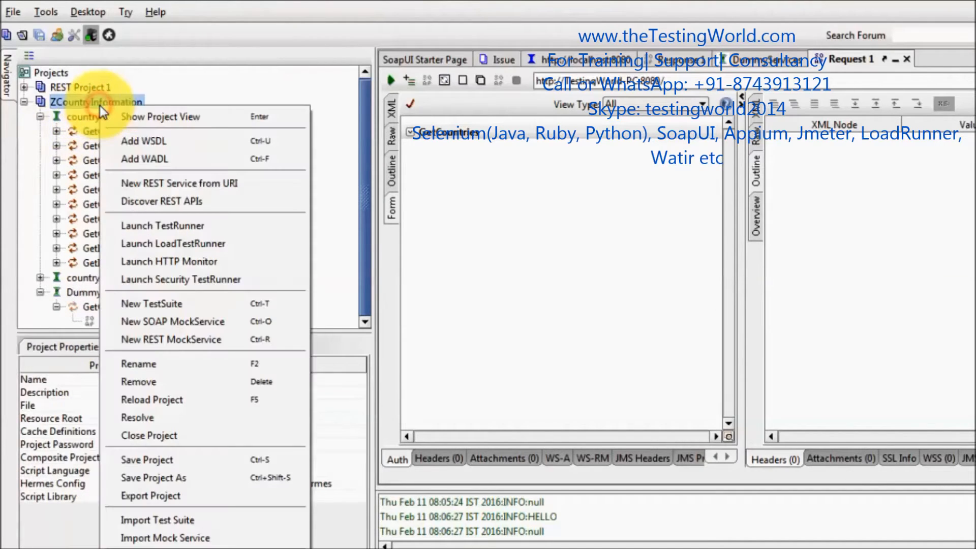
pyautogui.click(89, 103)
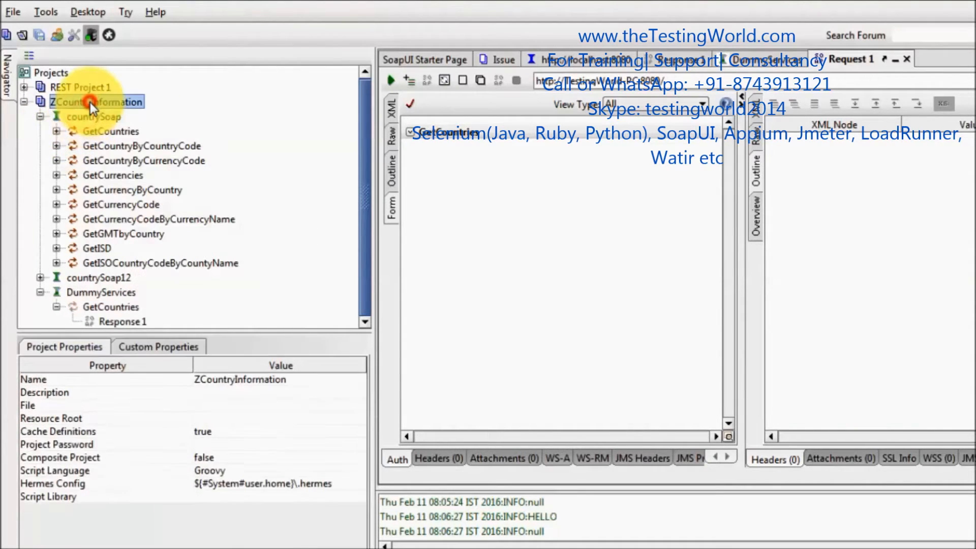
# Add a new test suite named Suite1 to the ZCountryInformation project.
pyautogui.rightClick(90, 102)
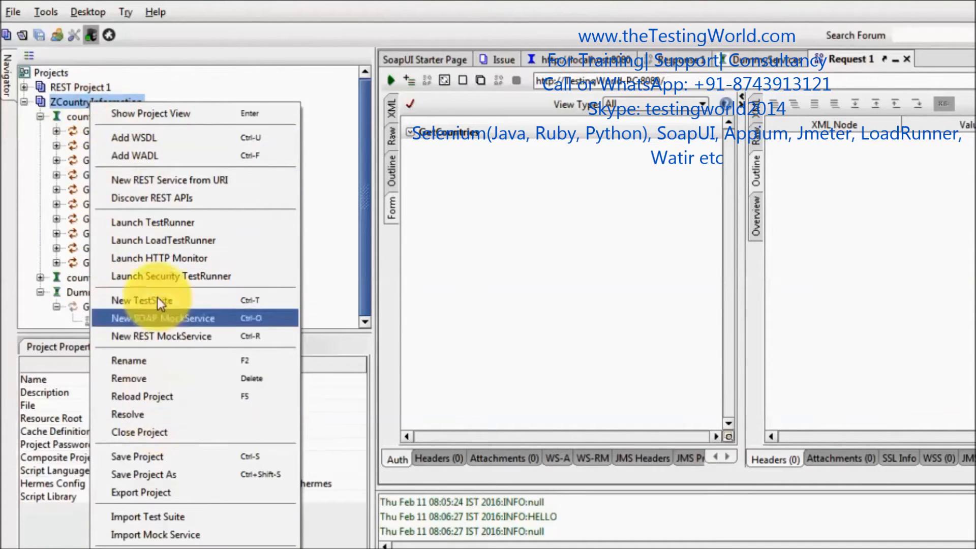
pyautogui.click(182, 303)
pyautogui.write('Suite1')
pyautogui.press('Return')
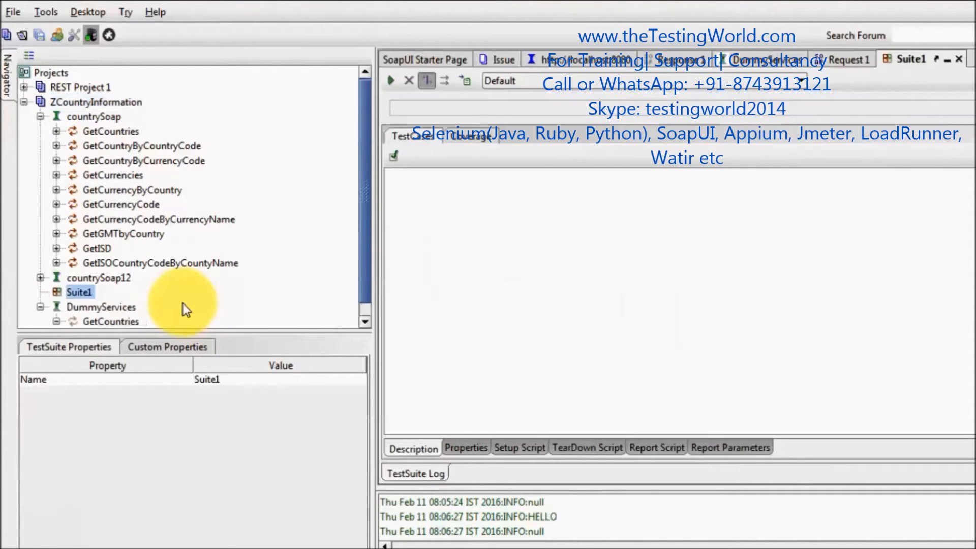
# Add a new test case named Case1 to Suite1.
pyautogui.rightClick(89, 294)
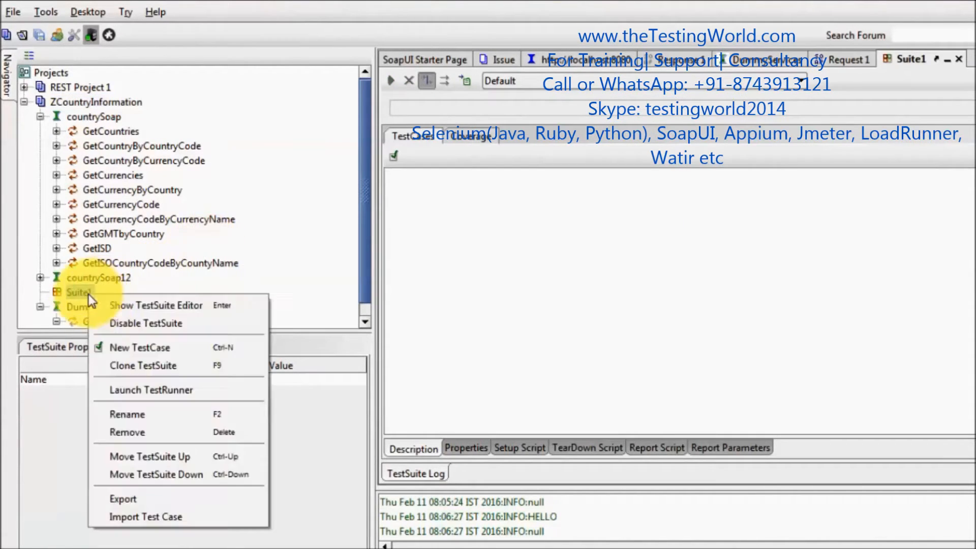
pyautogui.click(159, 355)
pyautogui.write('Case1')
pyautogui.press('Return')
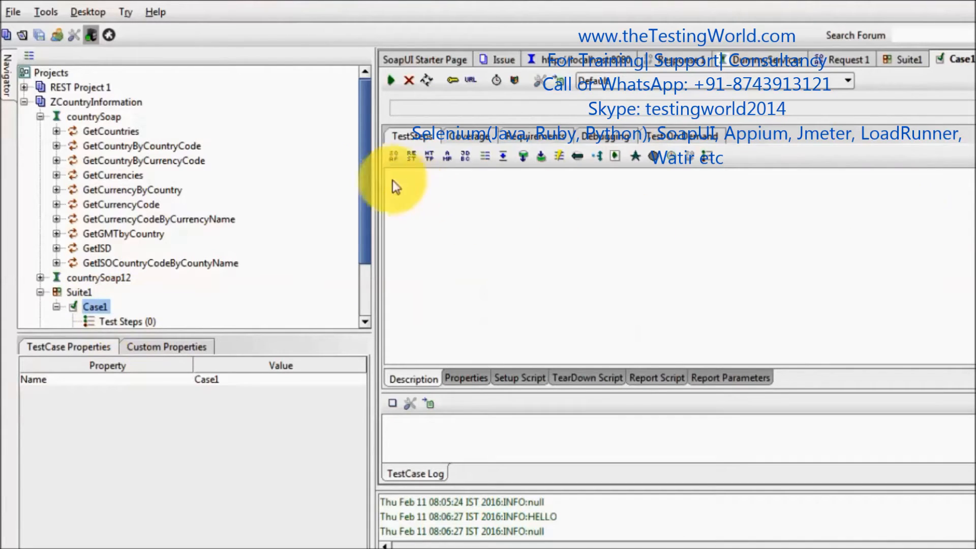
# Add a SOAP request test step named Req1 to Case1 for the countrySoap -> GetCountries operation, keeping the SOAP response assertion.
pyautogui.scroll(-3, 362, 223)
pyautogui.click(135, 248)
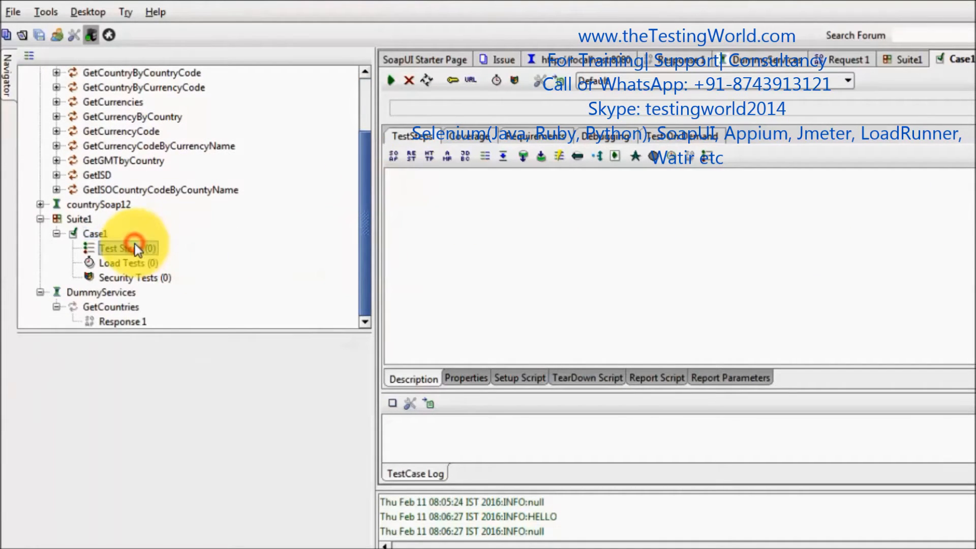
pyautogui.rightClick(136, 248)
pyautogui.moveTo(252, 271)
pyautogui.click(326, 273)
pyautogui.write('Req')
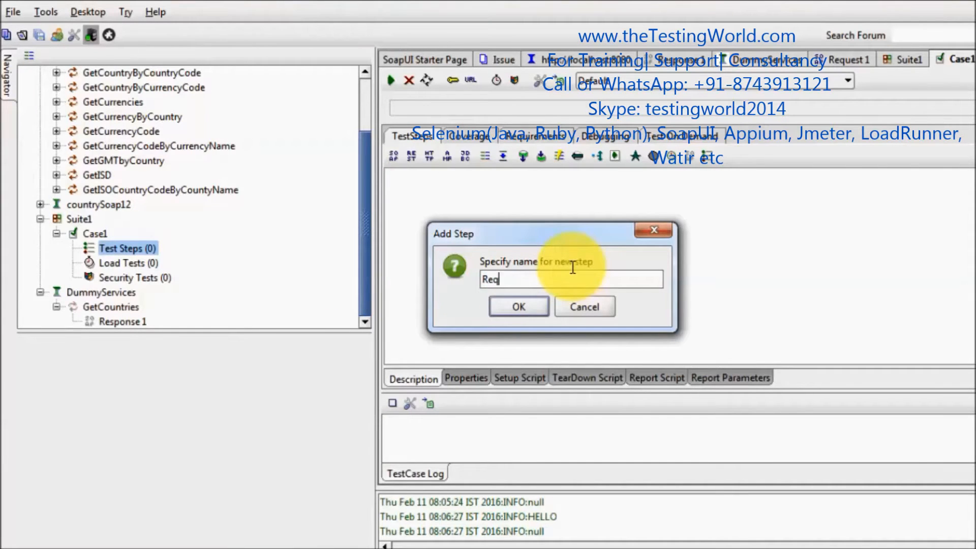
pyautogui.press('Return')
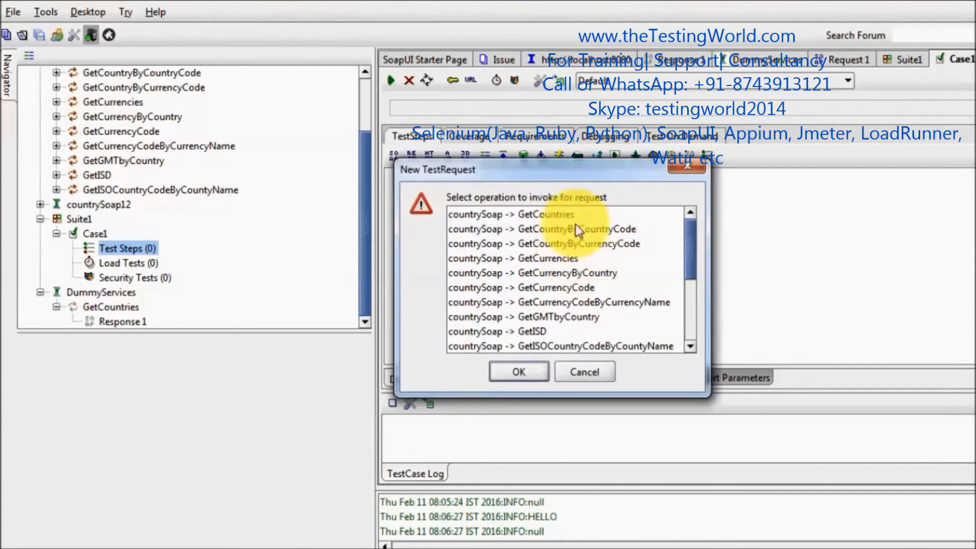
pyautogui.doubleClick(534, 221)
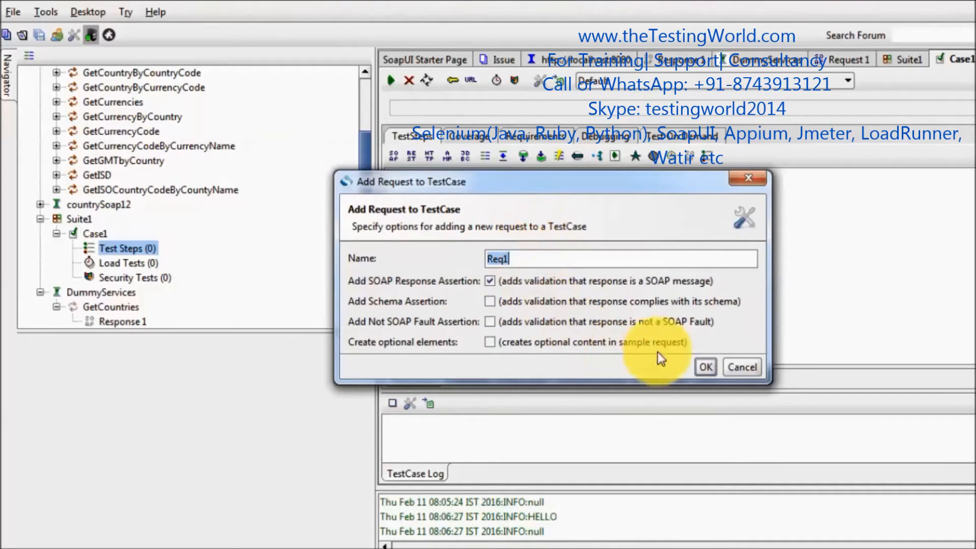
pyautogui.click(706, 368)
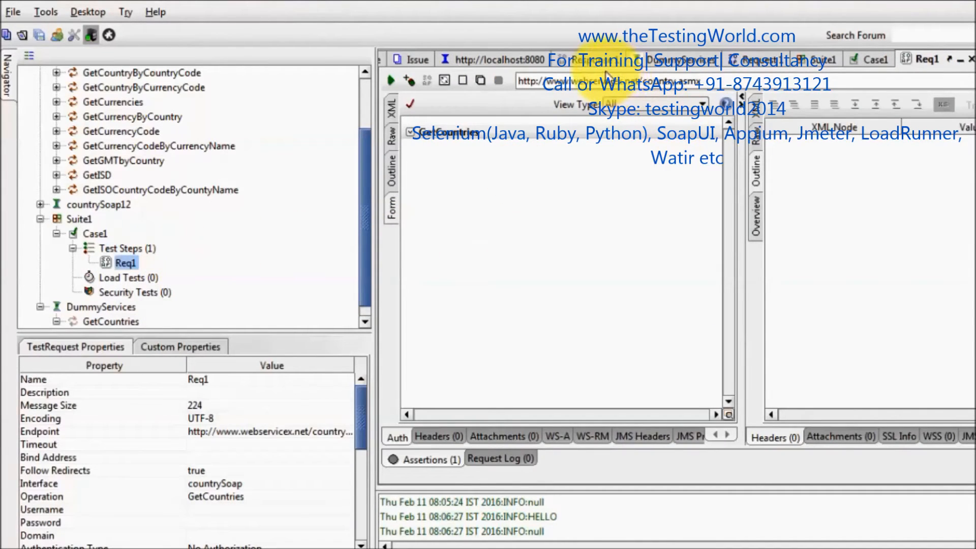
# Set the endpoint host of Req1 to localhost:8080, keeping the country.asmx path, and run the request against the mock service.
pyautogui.click(617, 81)
pyautogui.click(641, 82)
pyautogui.moveTo(641, 81); pyautogui.dragTo(544, 83)
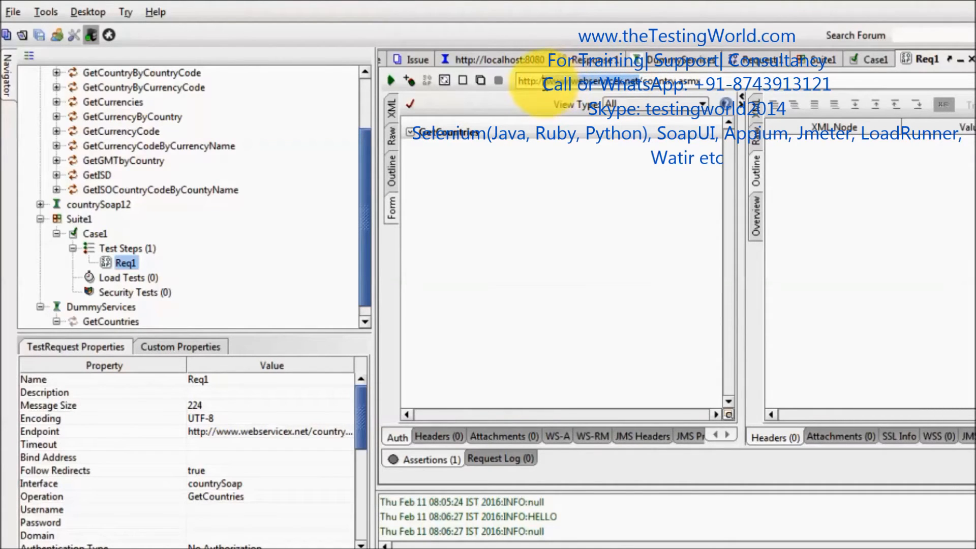
pyautogui.write('local')
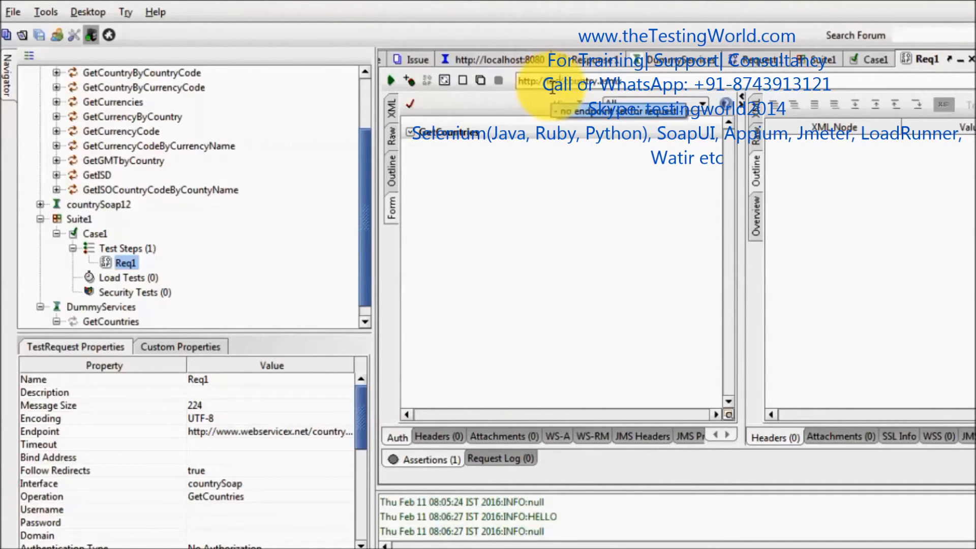
pyautogui.write('host:8080')
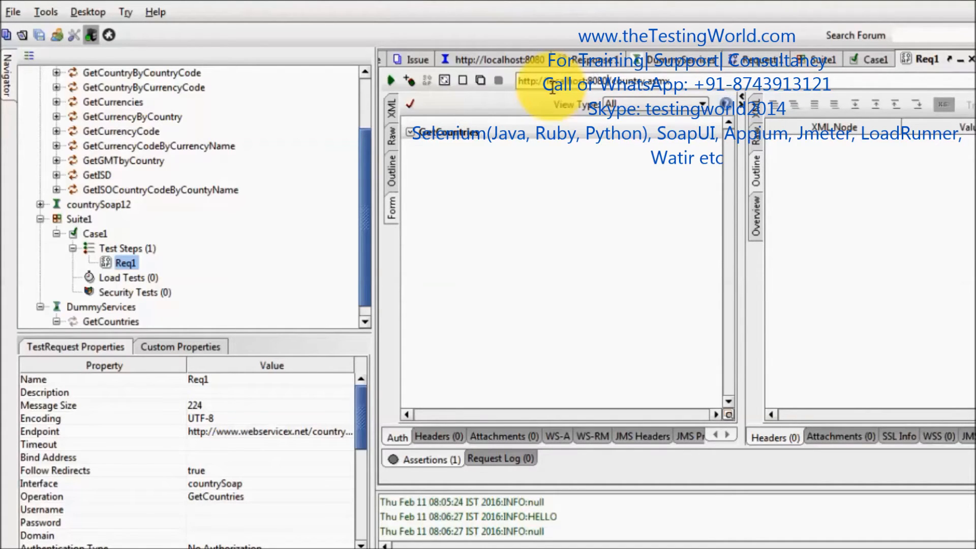
pyautogui.moveTo(548, 80); pyautogui.dragTo(613, 86)
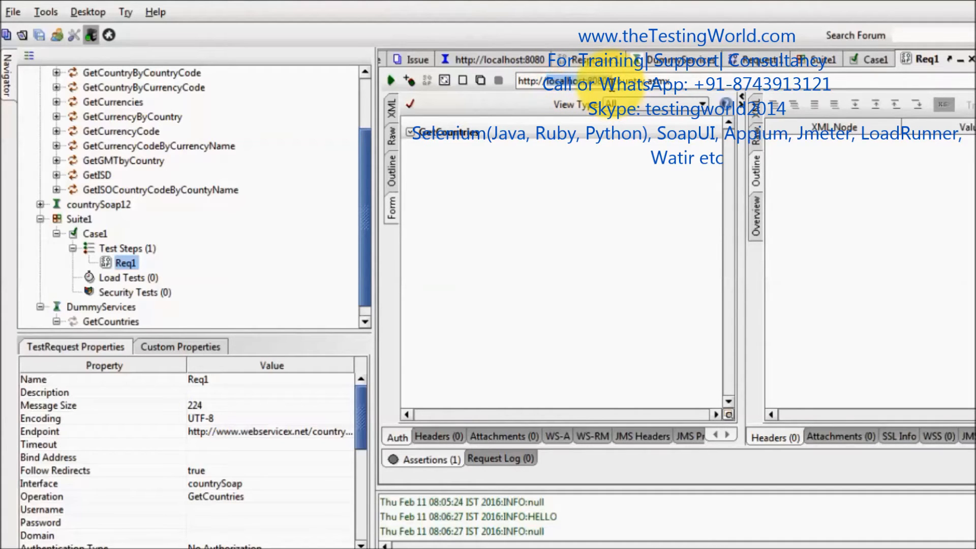
pyautogui.click(520, 184)
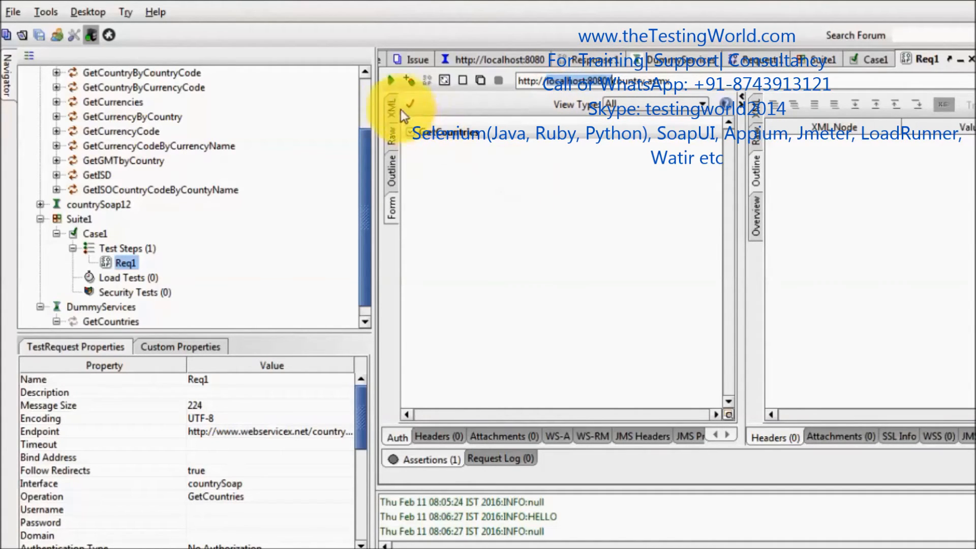
pyautogui.click(391, 78)
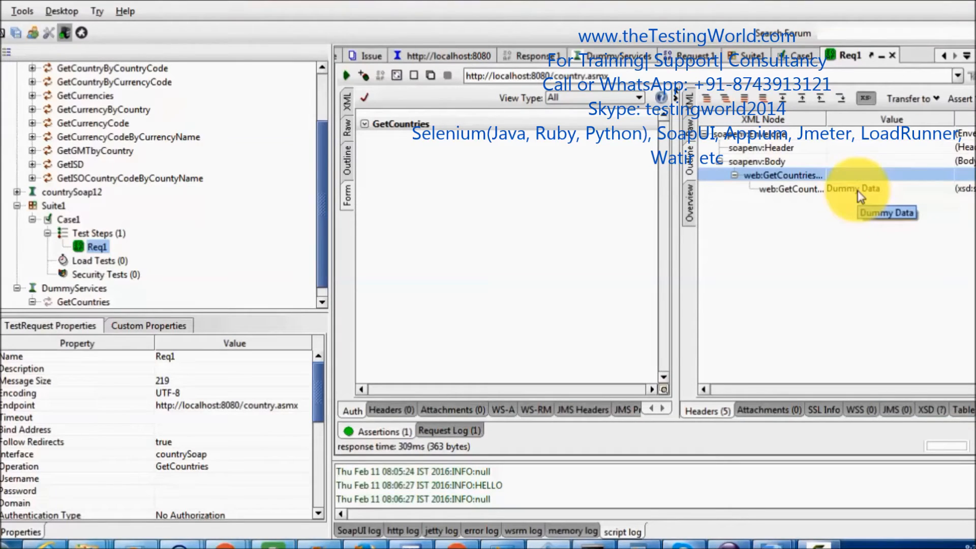
pyautogui.click(858, 191)
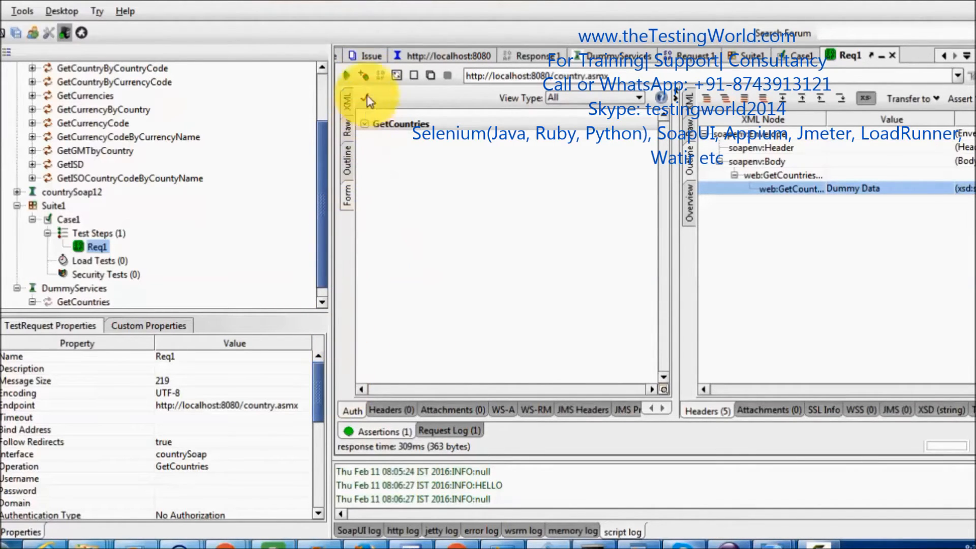
# Add a Contains assertion from the Property Content category to Req1, with India as the content to check for.
pyautogui.click(364, 76)
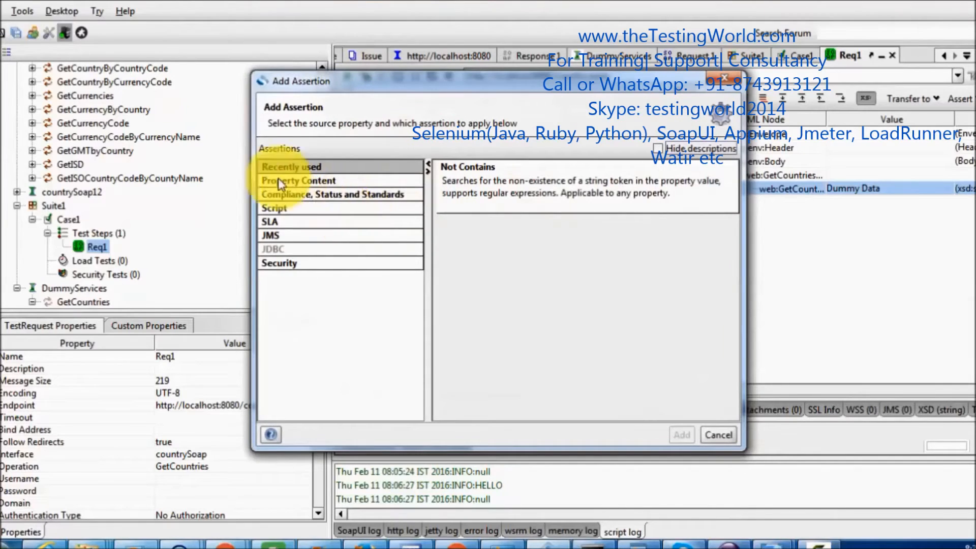
pyautogui.click(358, 181)
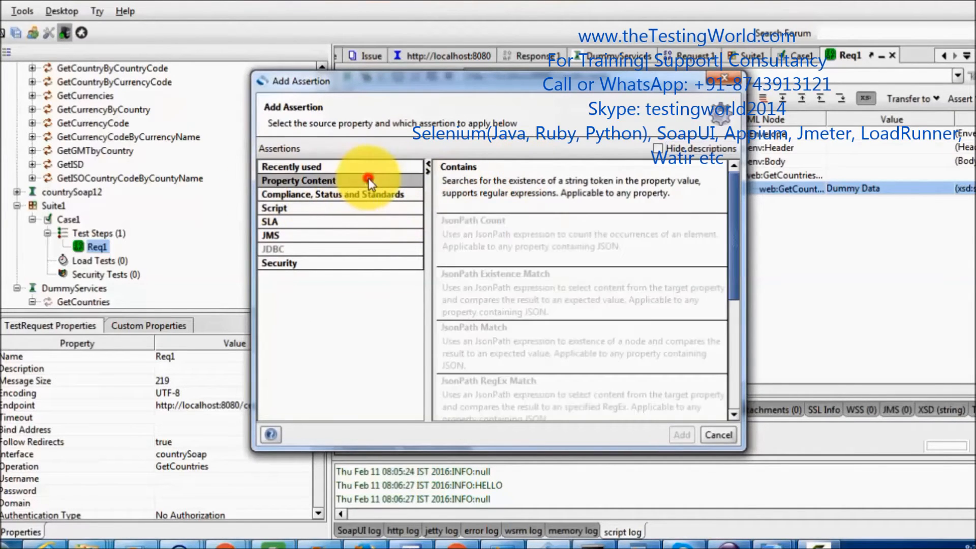
pyautogui.click(364, 195)
pyautogui.click(385, 179)
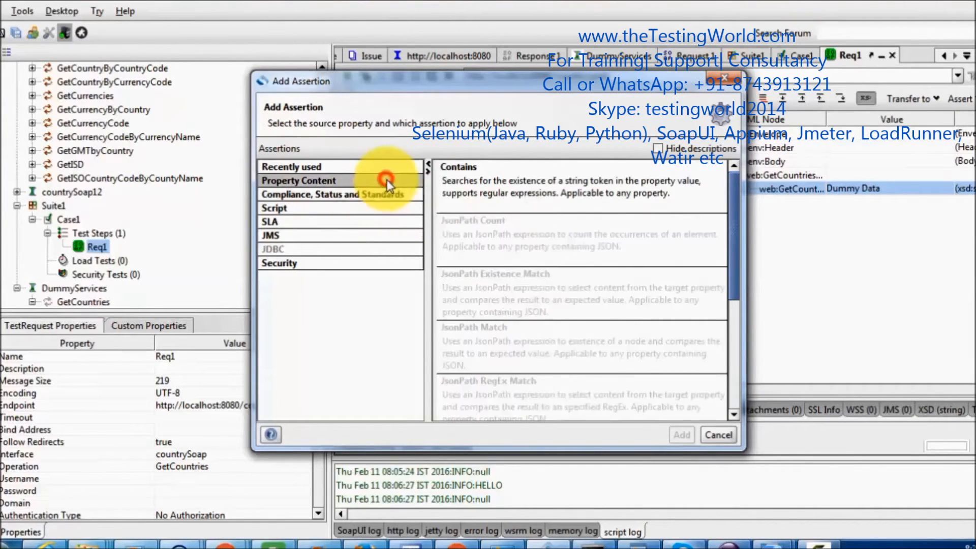
pyautogui.click(521, 168)
pyautogui.doubleClick(520, 169)
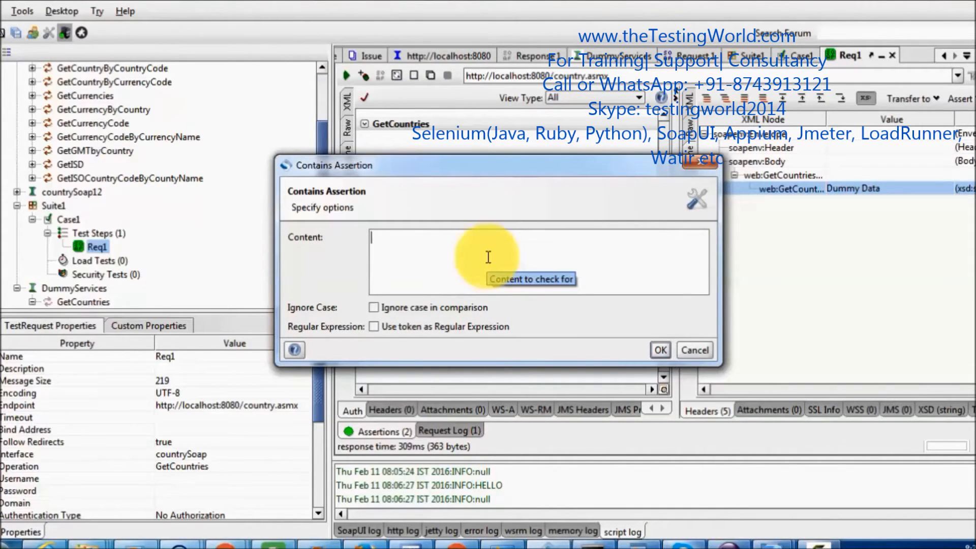
pyautogui.write('India')
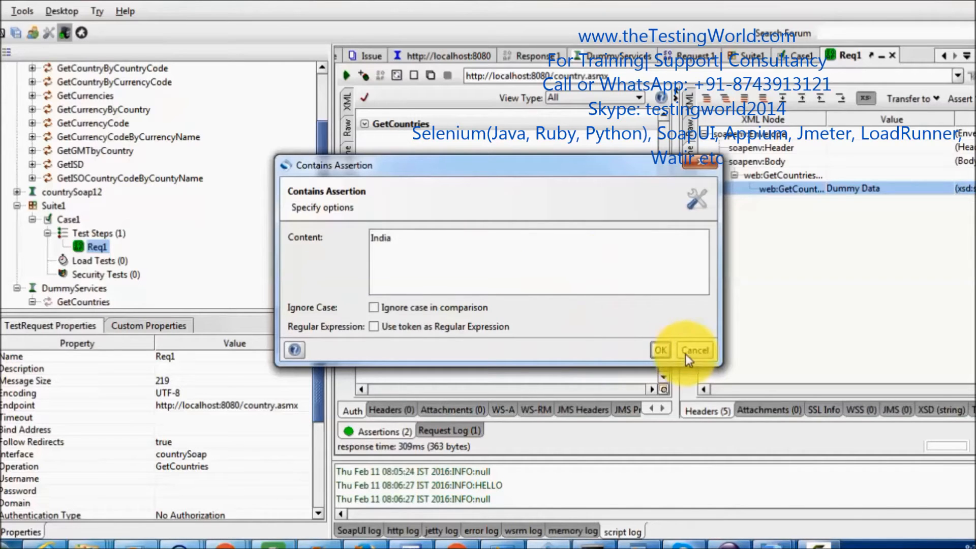
pyautogui.click(662, 350)
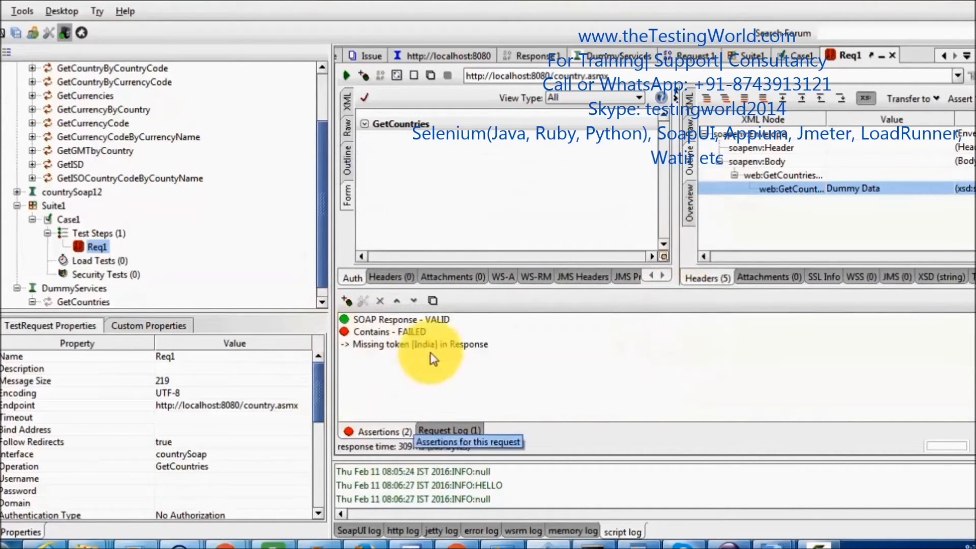
# Review the Req1 test step under Case1 and the request under the GetCountries operation of countrySoap.
pyautogui.click(48, 234)
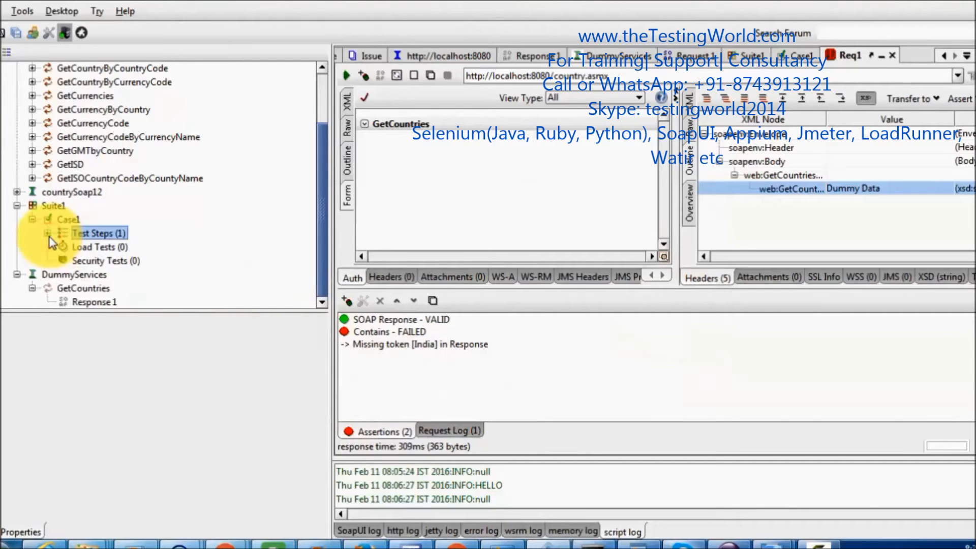
pyautogui.click(48, 233)
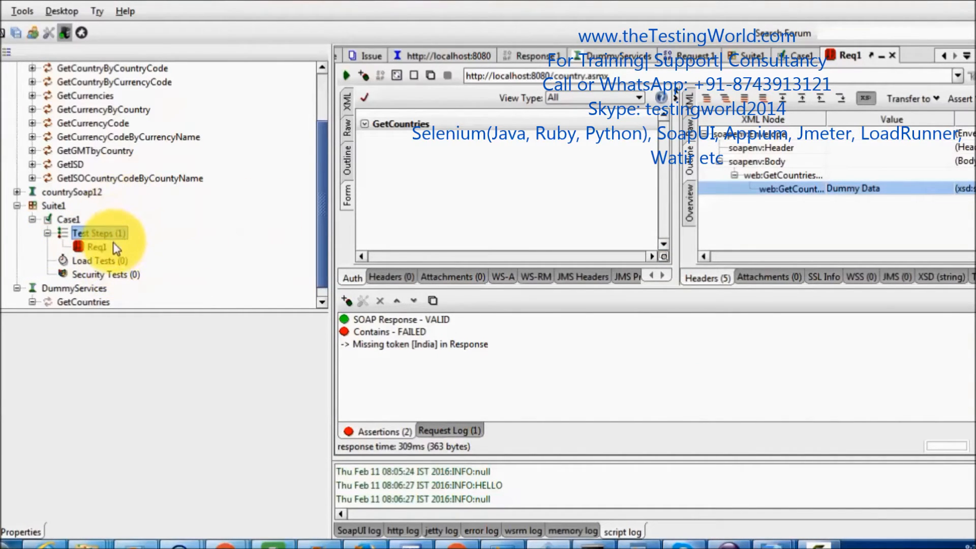
pyautogui.click(99, 248)
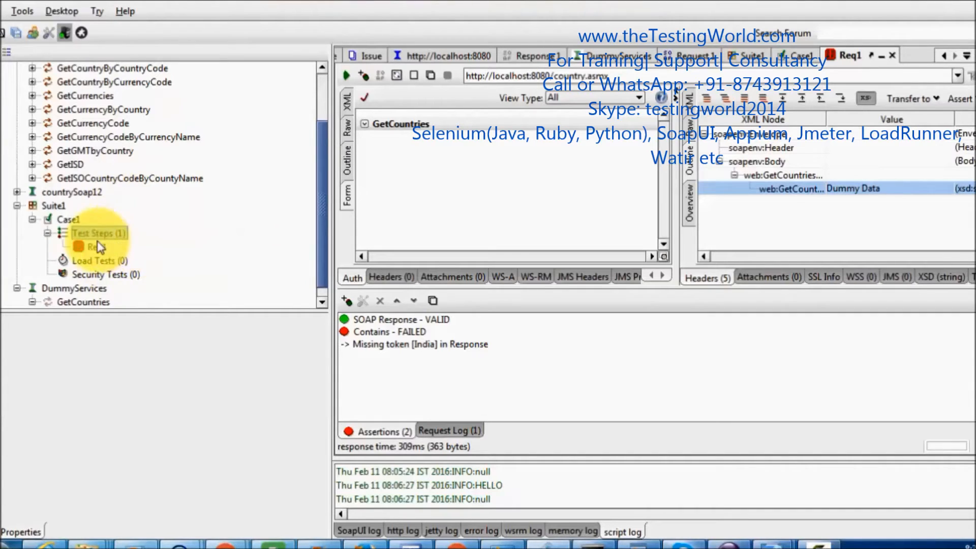
pyautogui.click(98, 249)
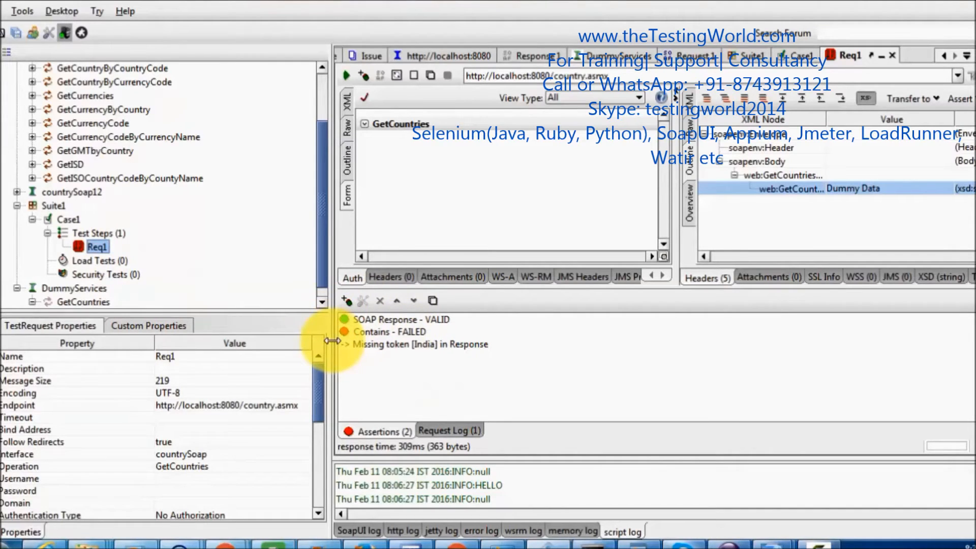
pyautogui.click(47, 233)
pyautogui.moveTo(322, 187); pyautogui.dragTo(323, 116)
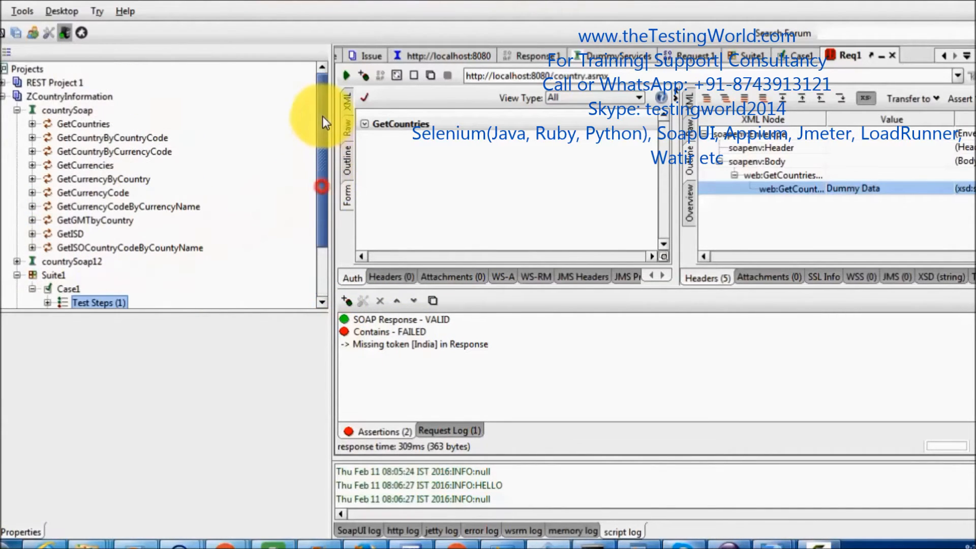
pyautogui.click(32, 123)
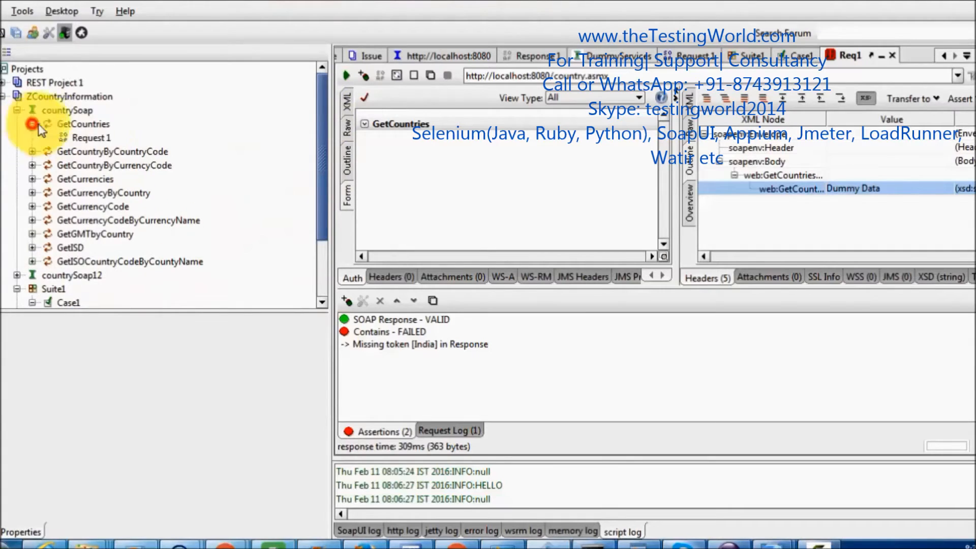
pyautogui.click(32, 124)
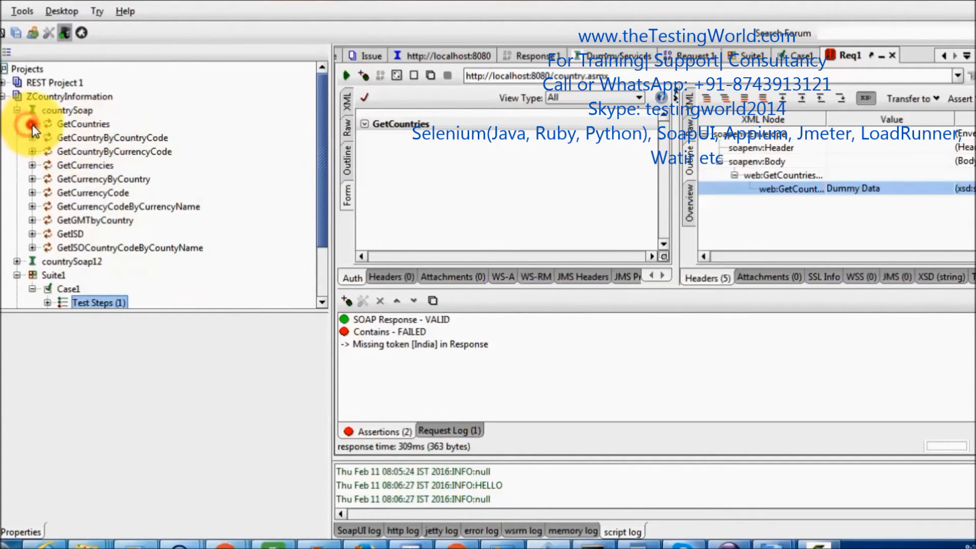
# Open the ZCountryInformation project overview and examine the actions available for the project and the countrySoap interface.
pyautogui.click(74, 110)
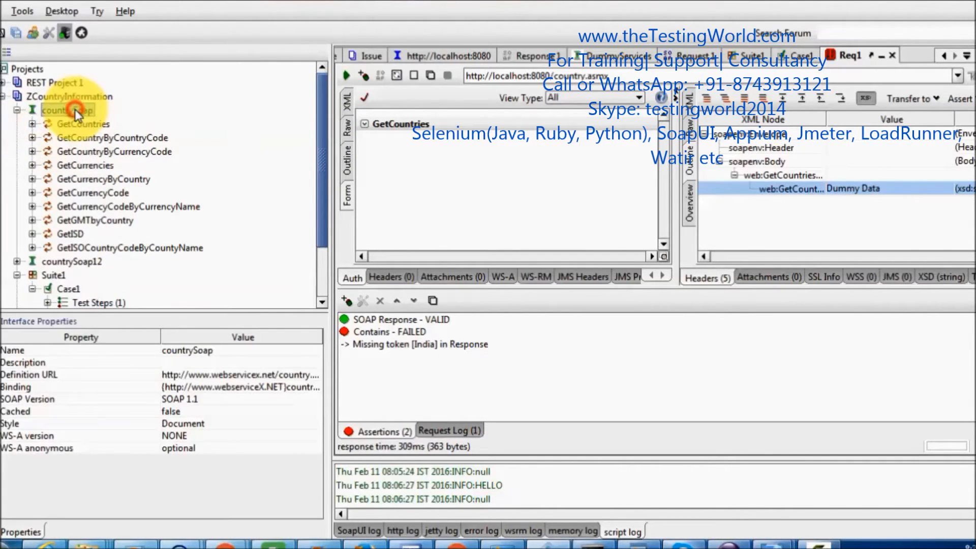
pyautogui.rightClick(75, 109)
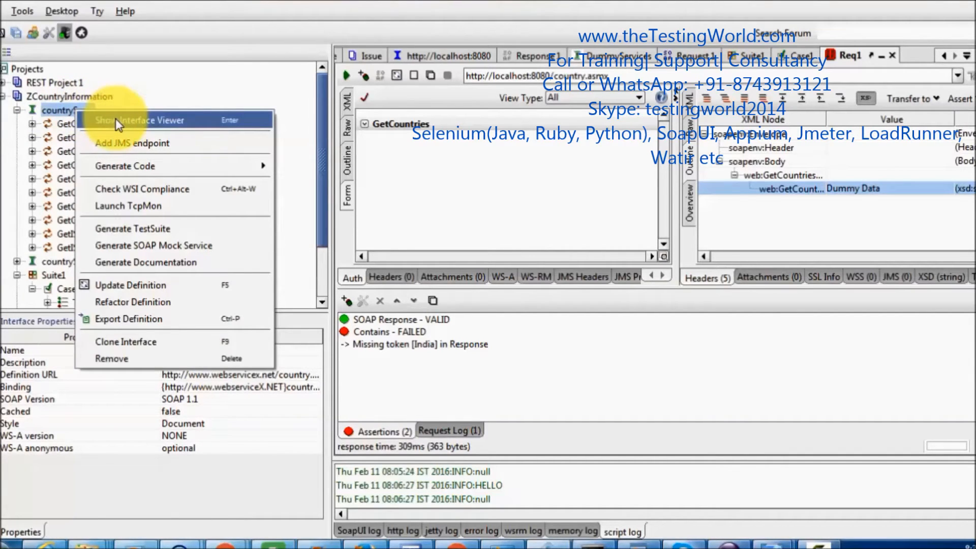
pyautogui.click(84, 98)
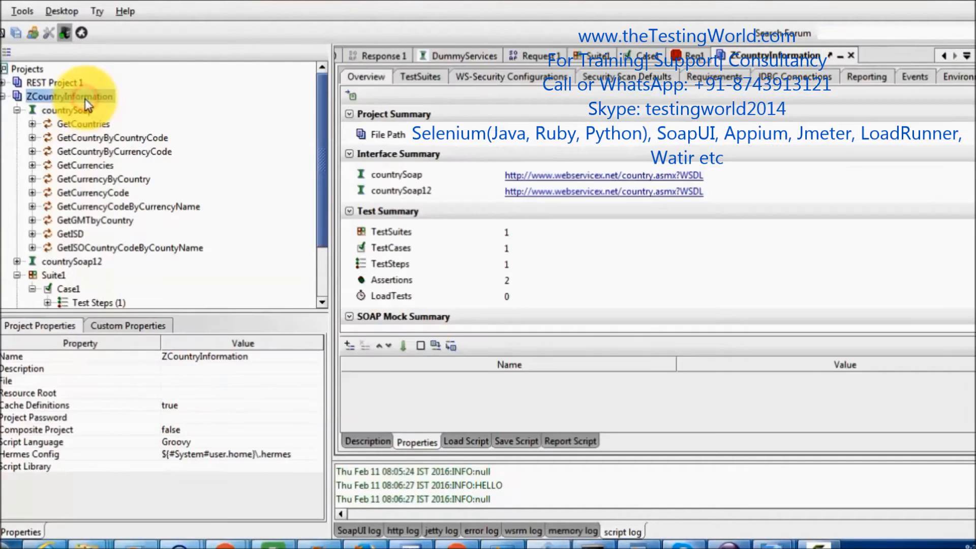
pyautogui.rightClick(85, 99)
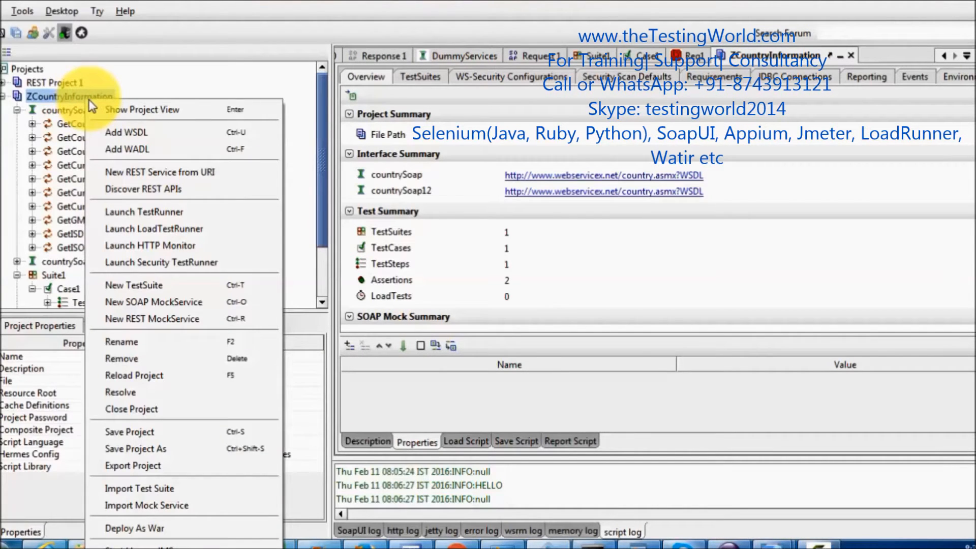
pyautogui.rightClick(51, 113)
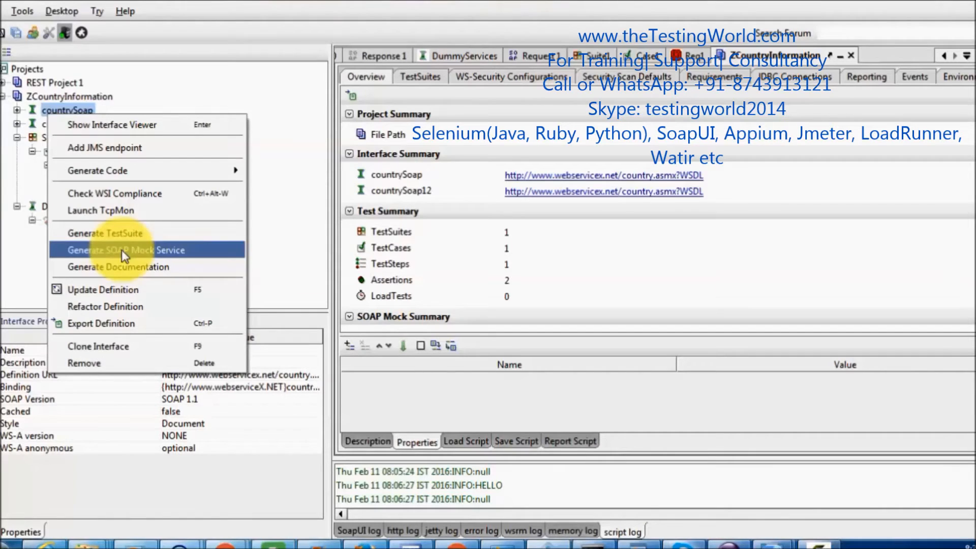
pyautogui.click(222, 98)
pyautogui.click(17, 110)
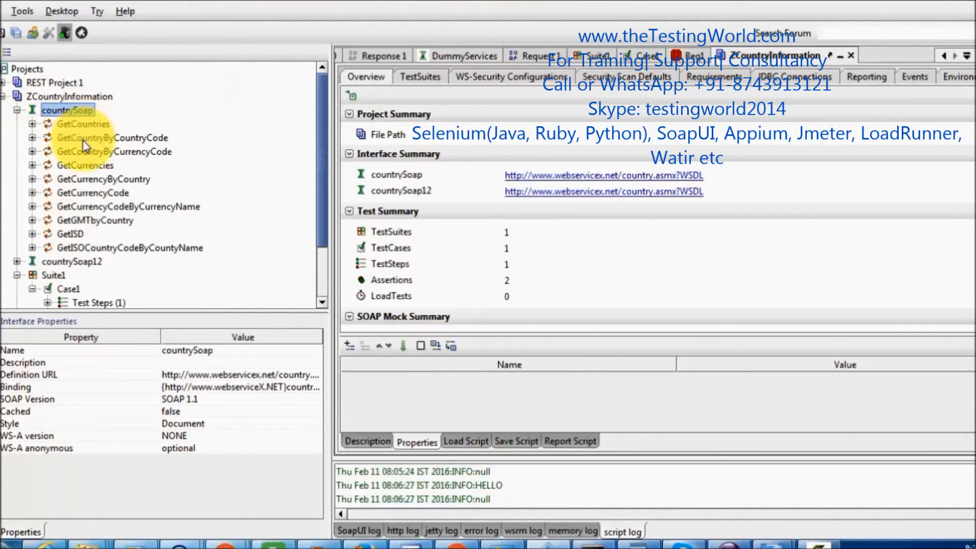
# Generate a SOAP mock service for countrySoap covering all operations, with path /mockcountrySoap, port 8088 and the name countrySoap MockService.
pyautogui.rightClick(87, 126)
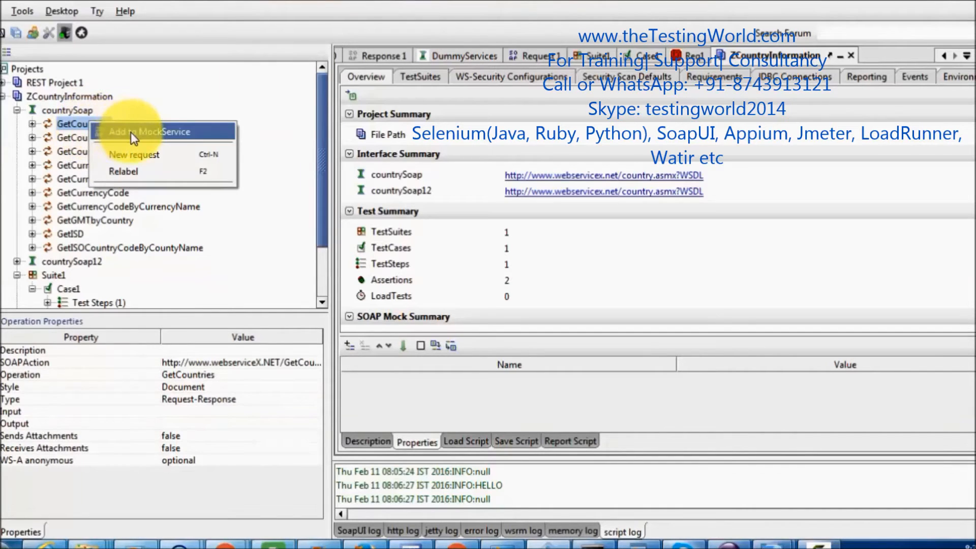
pyautogui.doubleClick(77, 111)
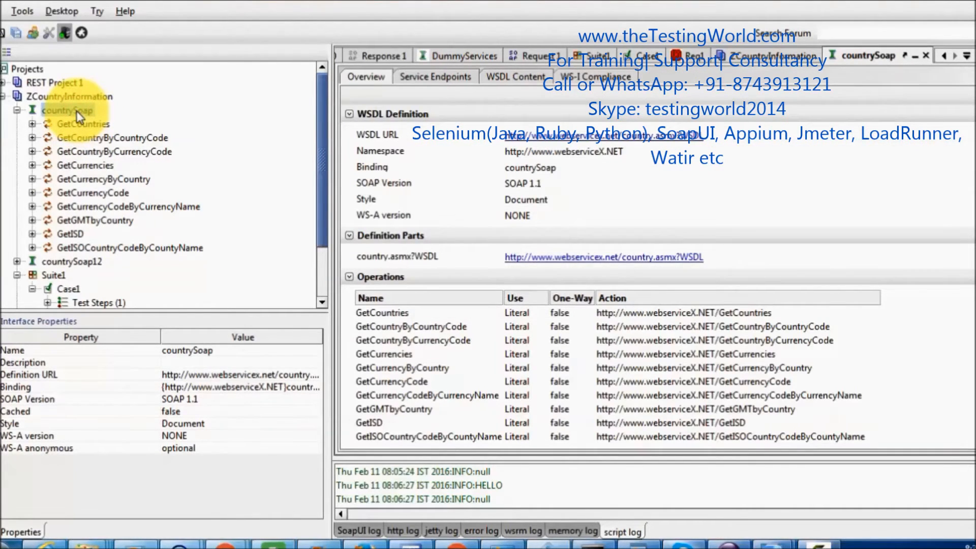
pyautogui.rightClick(77, 112)
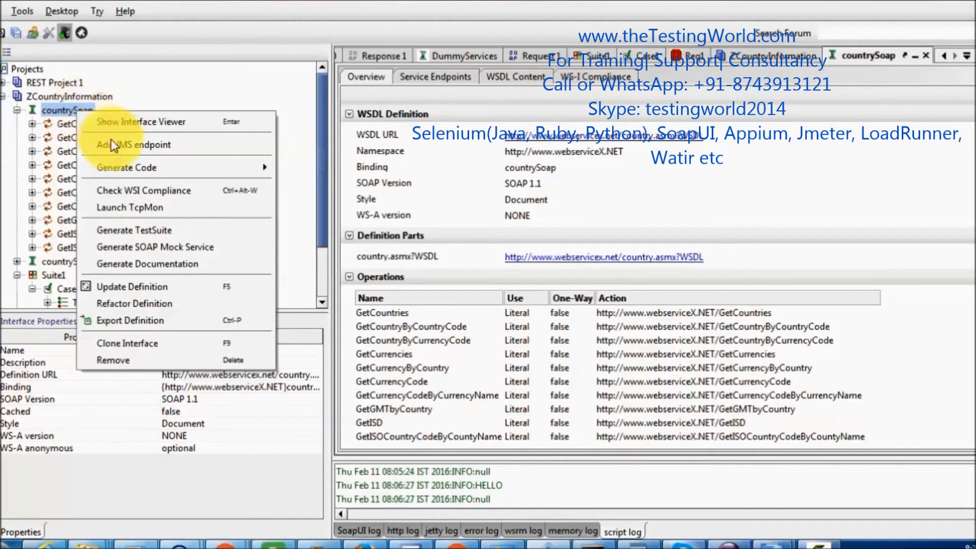
pyautogui.click(169, 251)
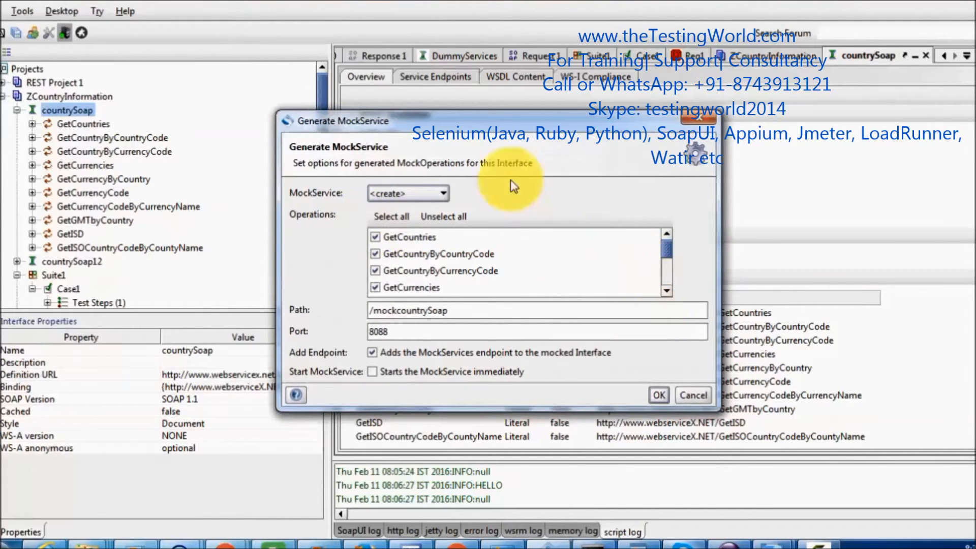
pyautogui.moveTo(501, 120); pyautogui.dragTo(356, 65)
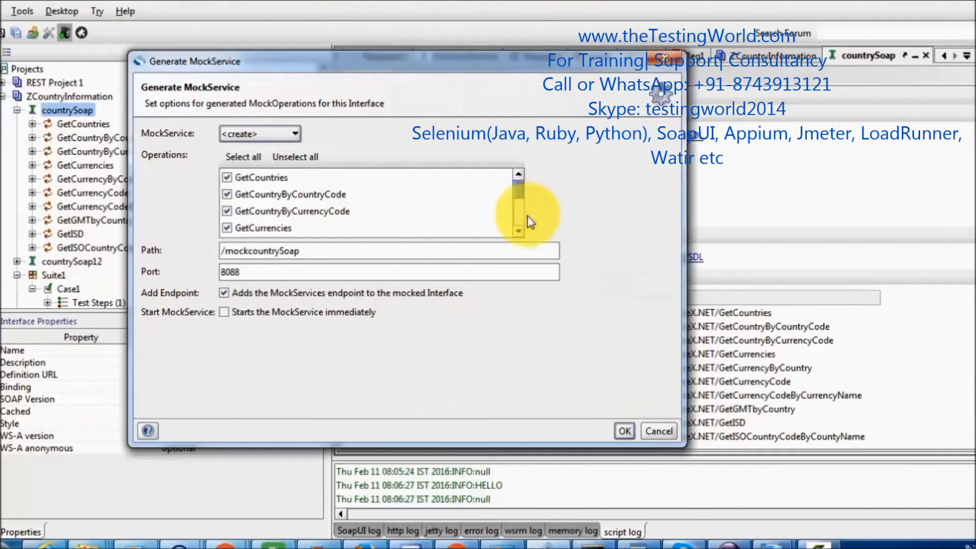
pyautogui.click(519, 231)
pyautogui.click(518, 231)
pyautogui.click(519, 231)
pyautogui.click(518, 231)
pyautogui.click(518, 231)
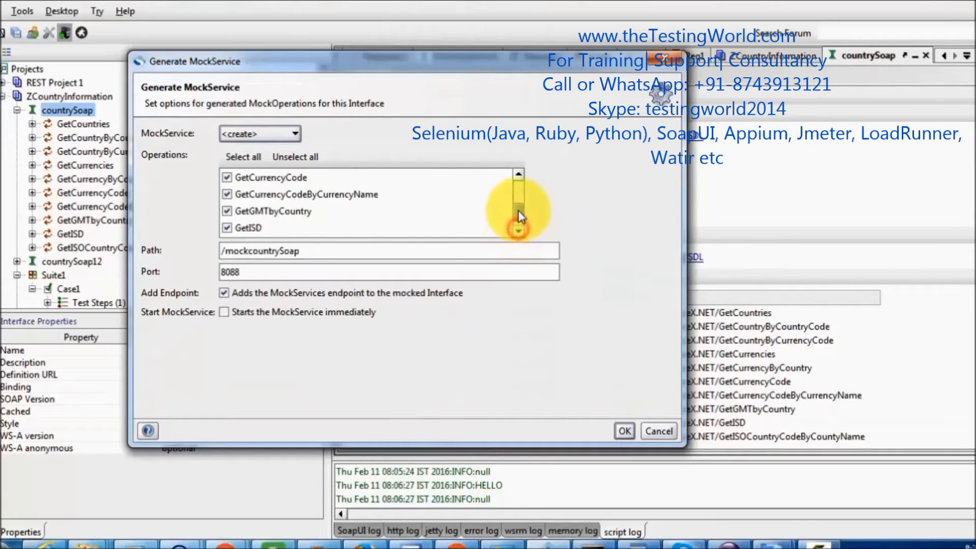
pyautogui.moveTo(518, 210); pyautogui.dragTo(517, 170)
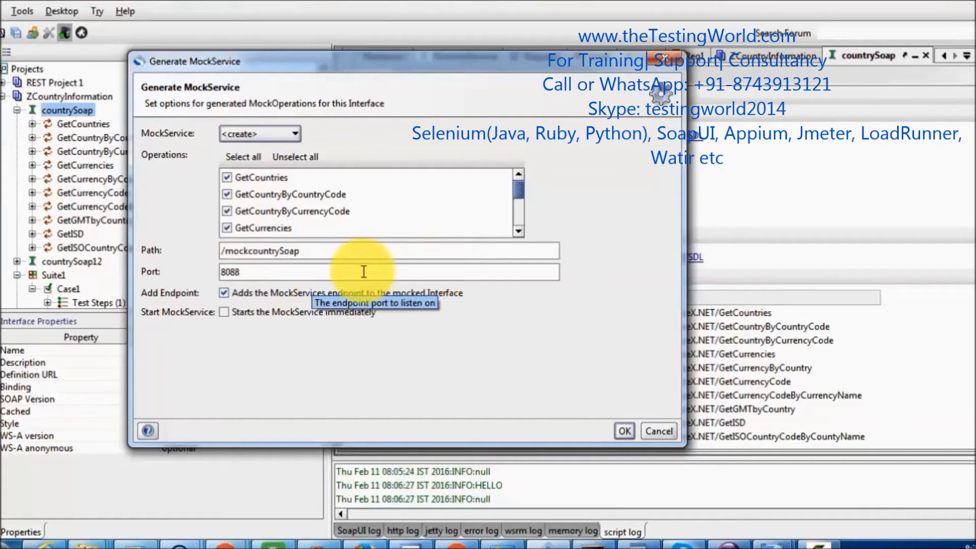
pyautogui.doubleClick(244, 272)
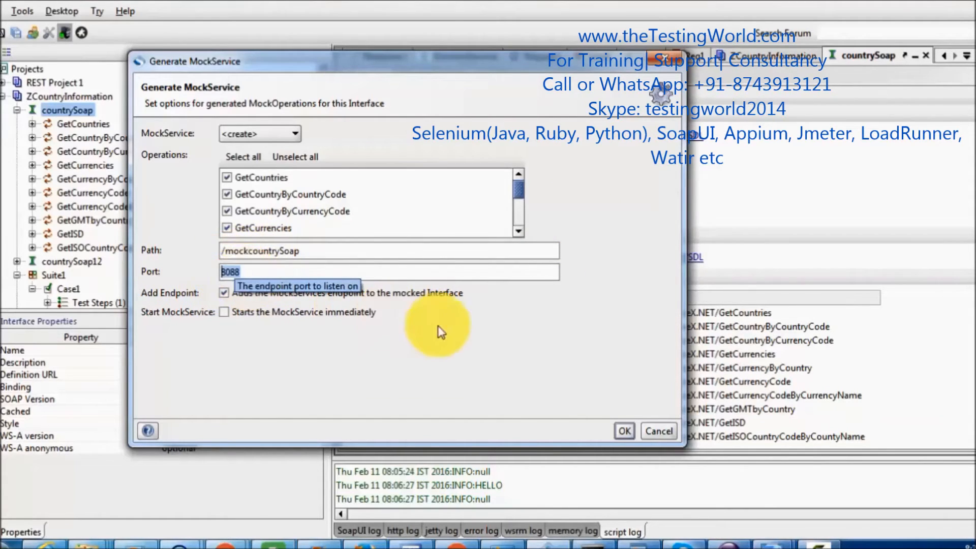
pyautogui.click(624, 431)
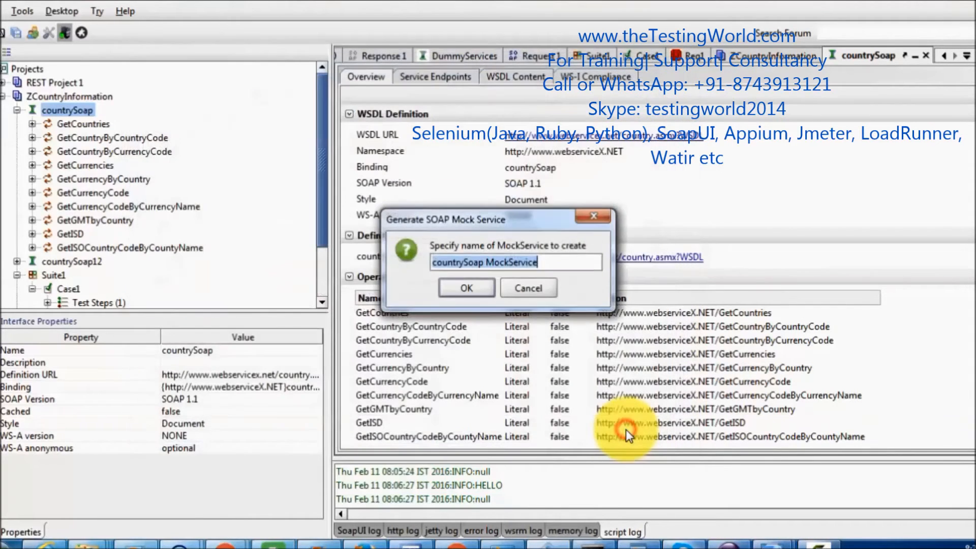
pyautogui.click(470, 294)
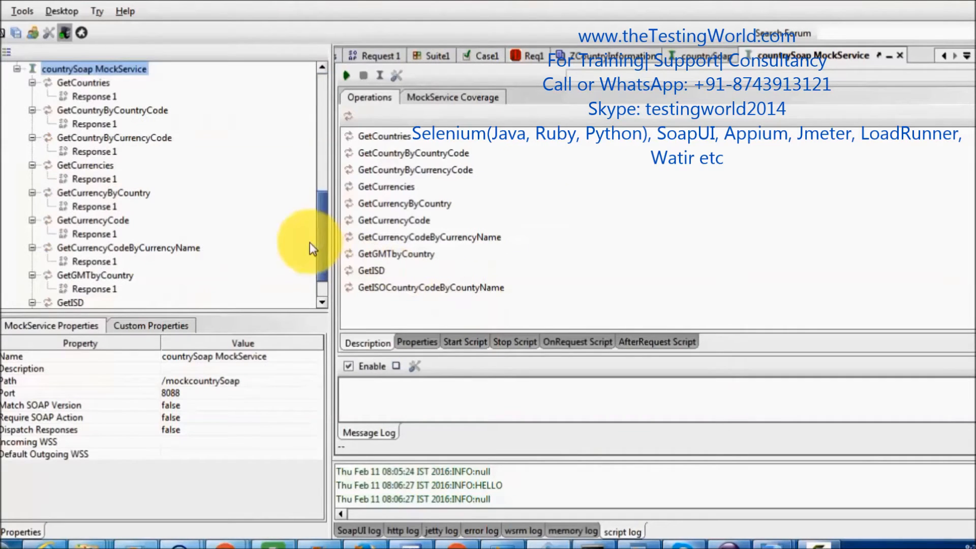
# Stop the DummyServices mock service and remove it from the ZCountryInformation project.
pyautogui.moveTo(328, 216); pyautogui.dragTo(319, 154)
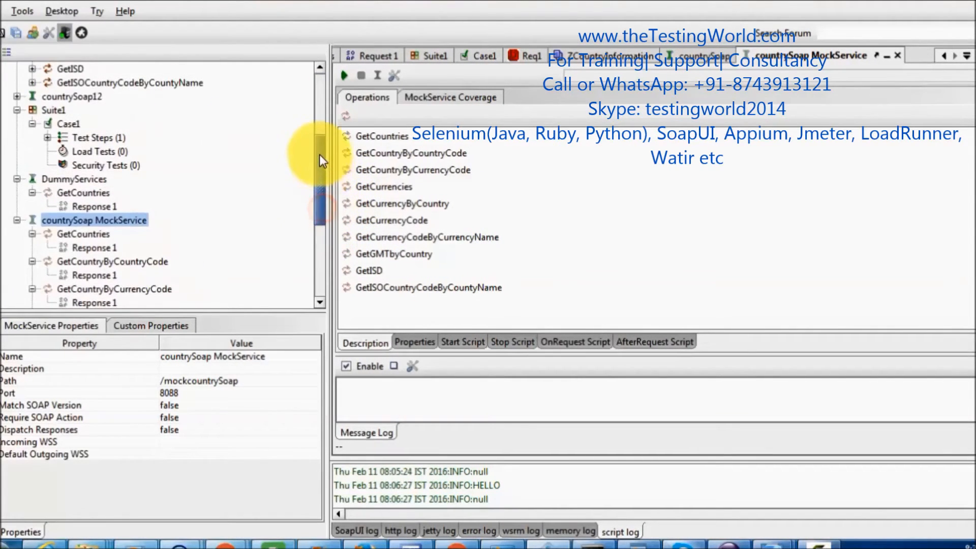
pyautogui.click(18, 220)
pyautogui.doubleClick(63, 261)
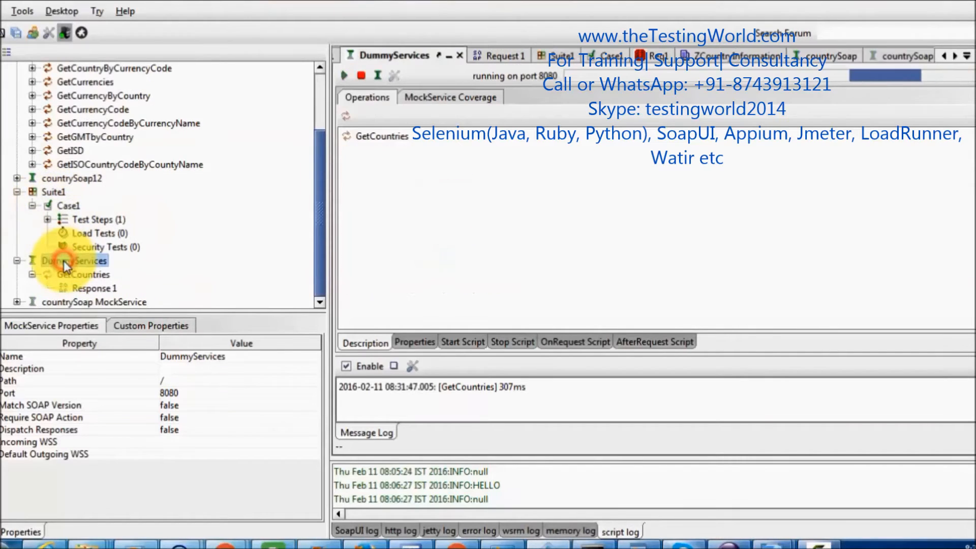
pyautogui.click(360, 75)
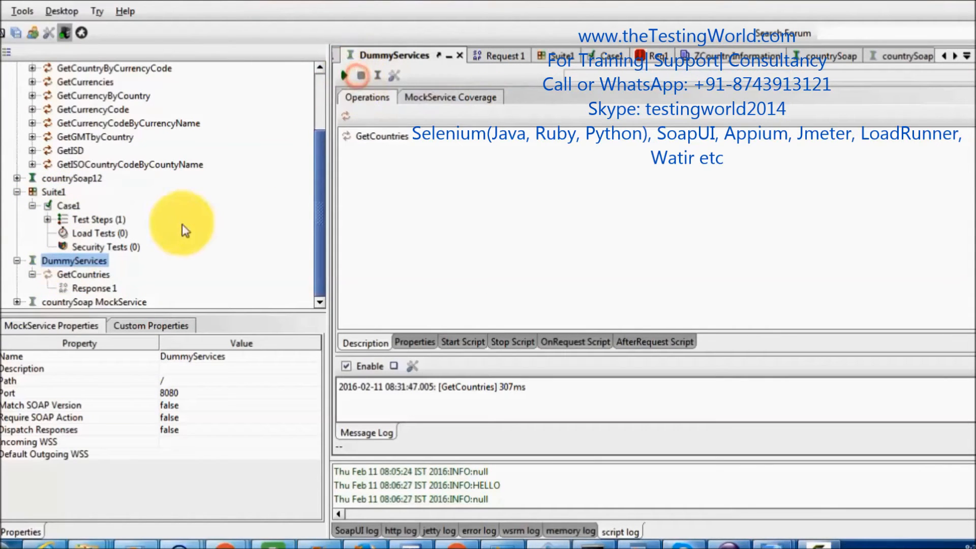
pyautogui.rightClick(82, 264)
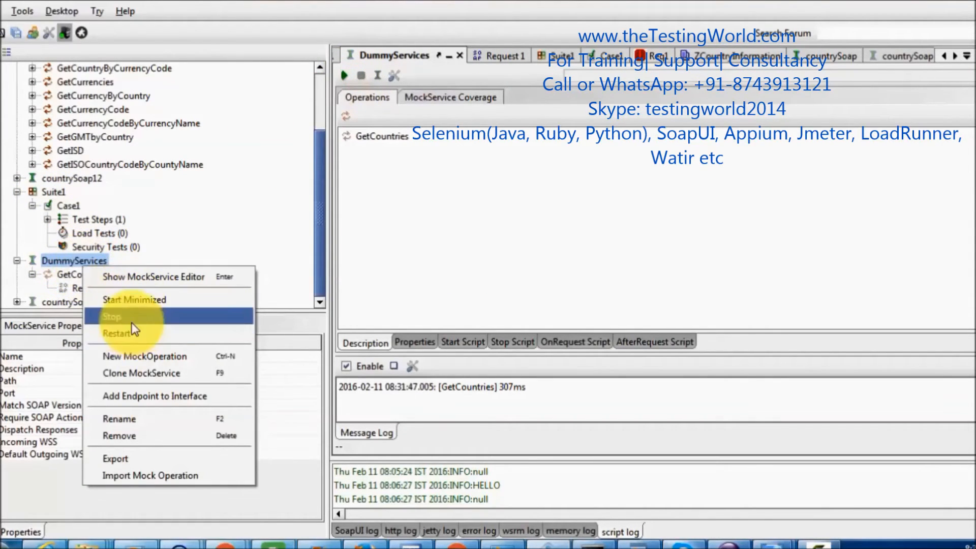
pyautogui.click(129, 440)
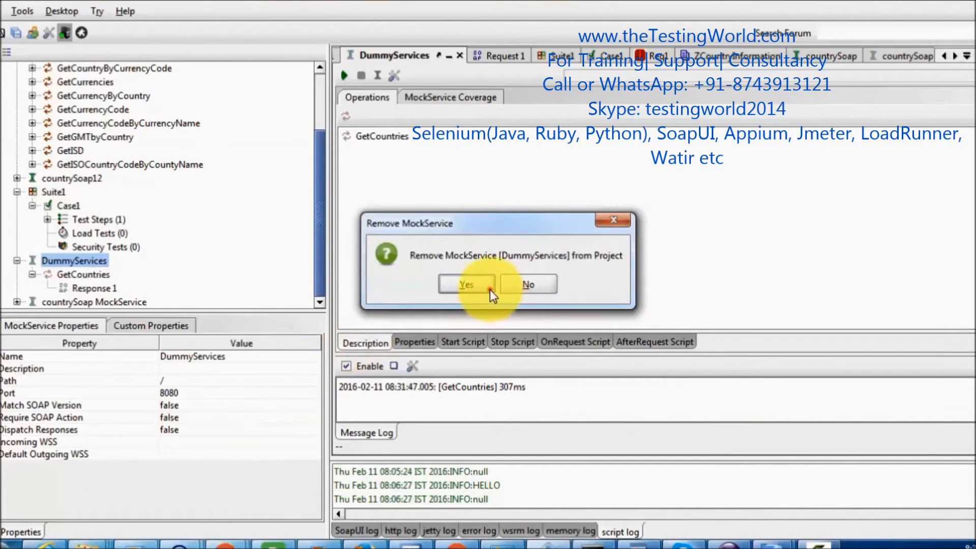
pyautogui.click(467, 286)
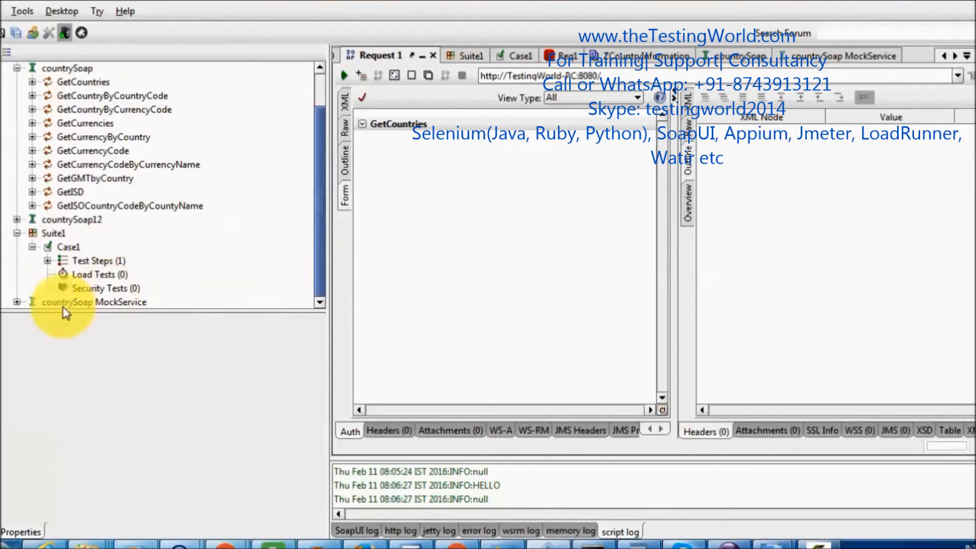
# Collapse Suite1 and all the individual operations under countrySoap MockService in the project tree.
pyautogui.click(17, 233)
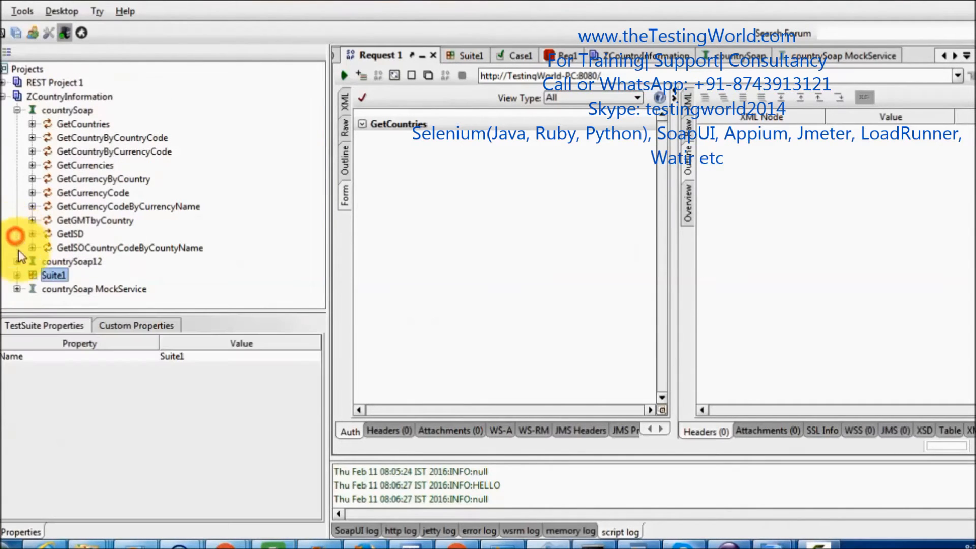
pyautogui.click(17, 289)
pyautogui.moveTo(326, 200); pyautogui.dragTo(312, 153)
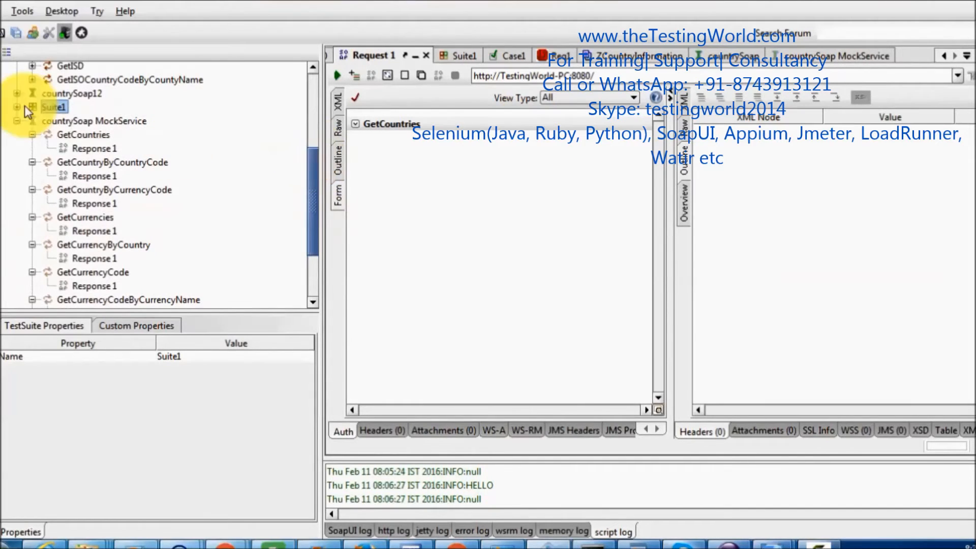
pyautogui.click(32, 135)
pyautogui.click(32, 148)
pyautogui.click(31, 162)
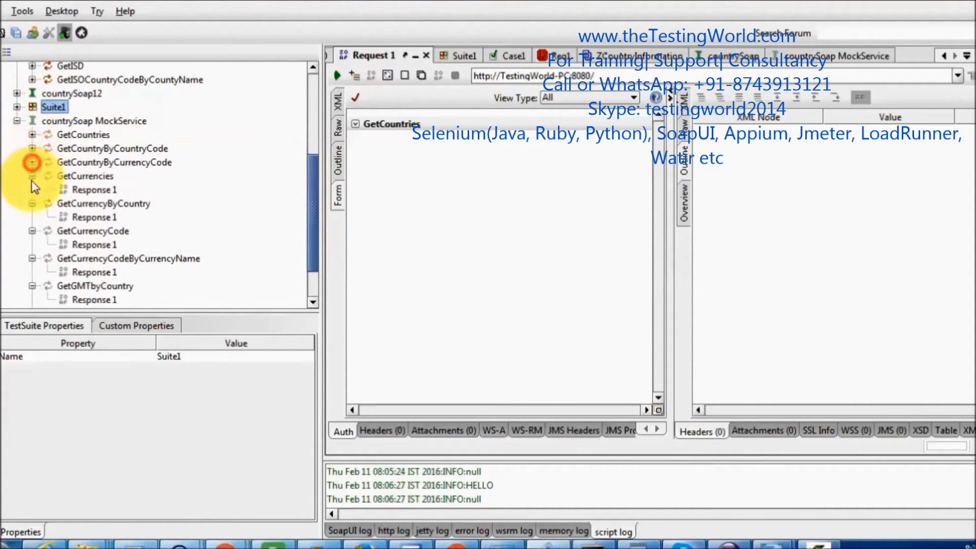
pyautogui.click(31, 177)
pyautogui.click(32, 190)
pyautogui.click(32, 203)
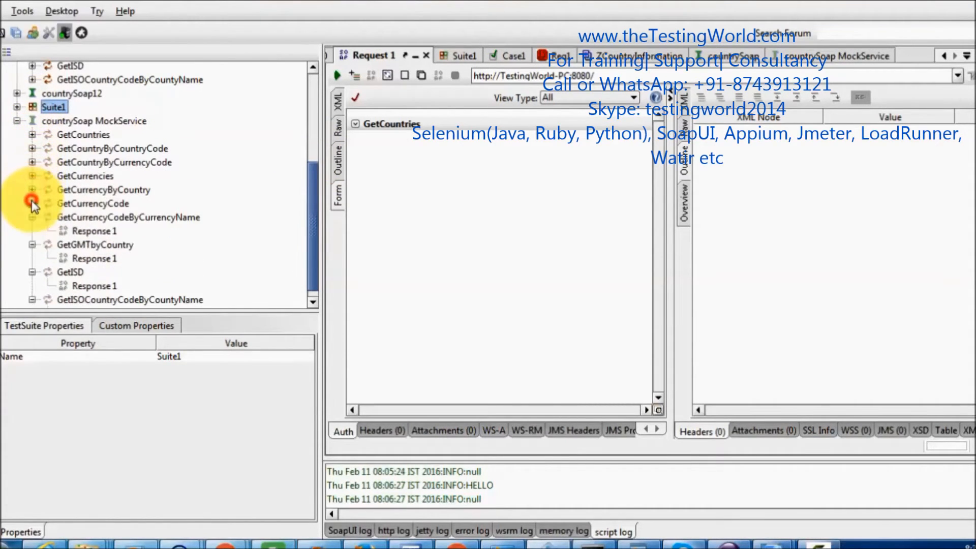
pyautogui.click(31, 217)
pyautogui.click(31, 231)
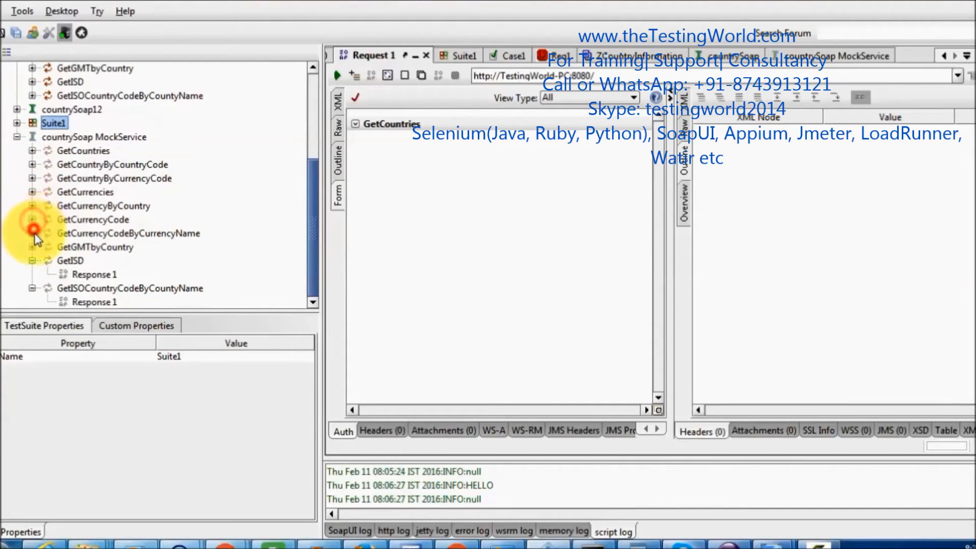
pyautogui.click(33, 262)
pyautogui.click(31, 287)
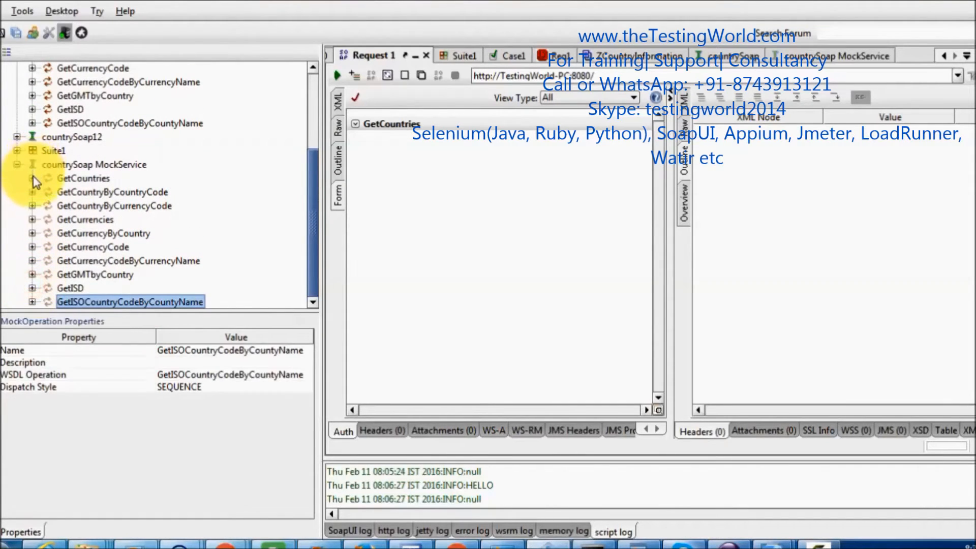
# Set the GetCountryByCountryCodeResult value to INDIA in Response 1 of the mock service's GetCountryByCountryCode operation.
pyautogui.click(32, 191)
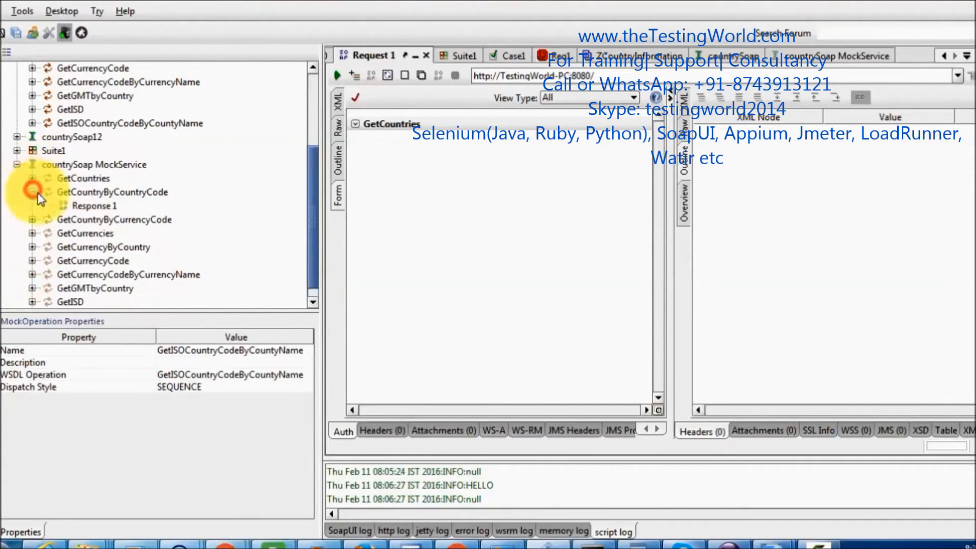
pyautogui.doubleClick(83, 206)
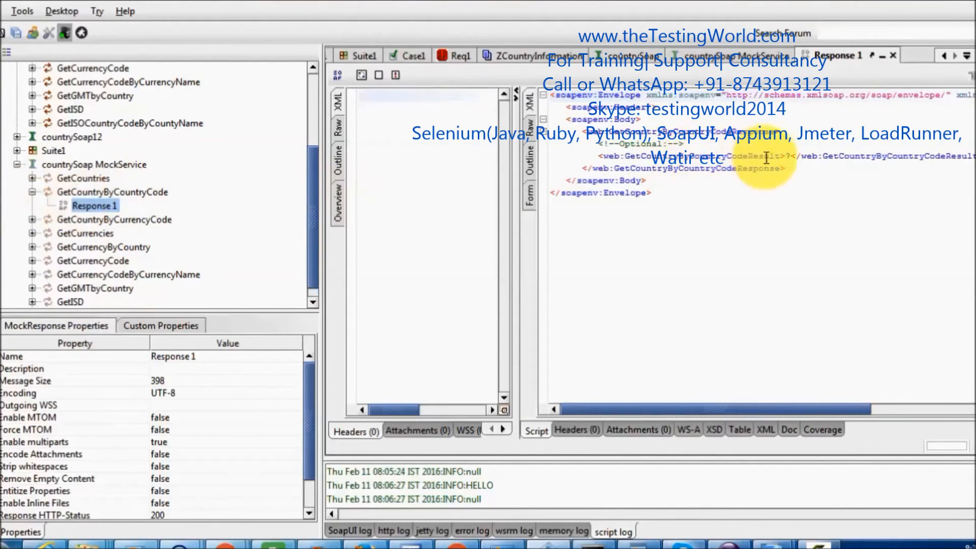
pyautogui.click(787, 157)
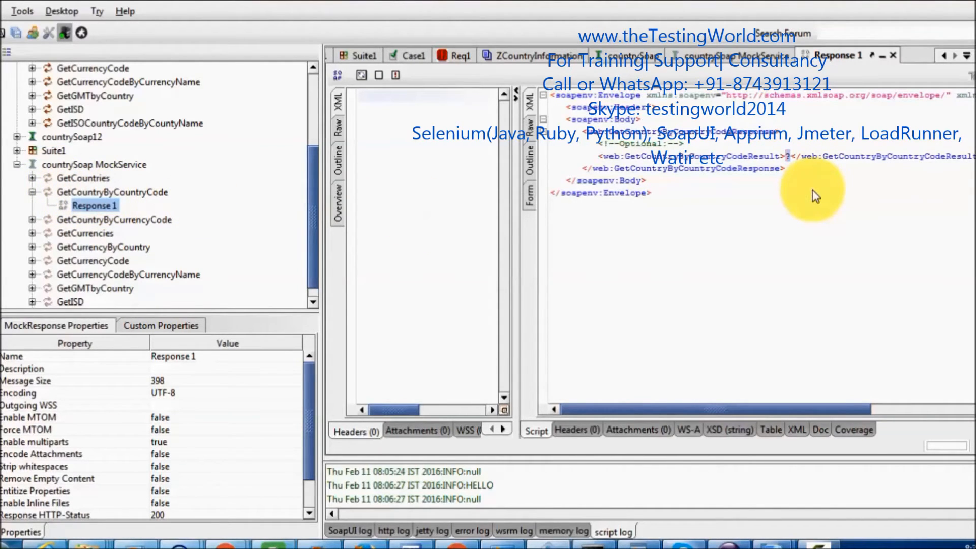
pyautogui.press('BackSpace')
pyautogui.write('IN')
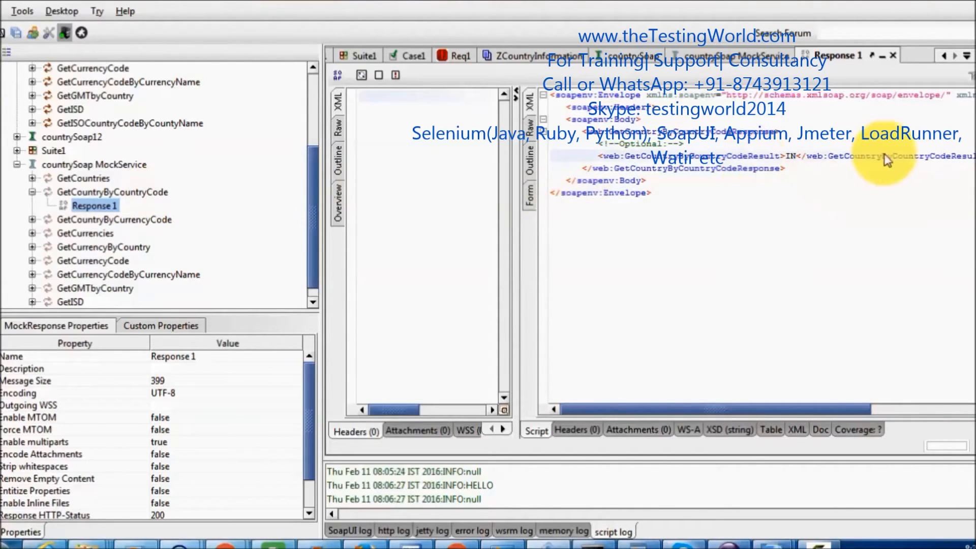
pyautogui.press('BackSpace')
pyautogui.press('BackSpace')
pyautogui.write('INDI')
pyautogui.press('BackSpace')
pyautogui.press('BackSpace')
pyautogui.press('BackSpace')
pyautogui.press('BackSpace')
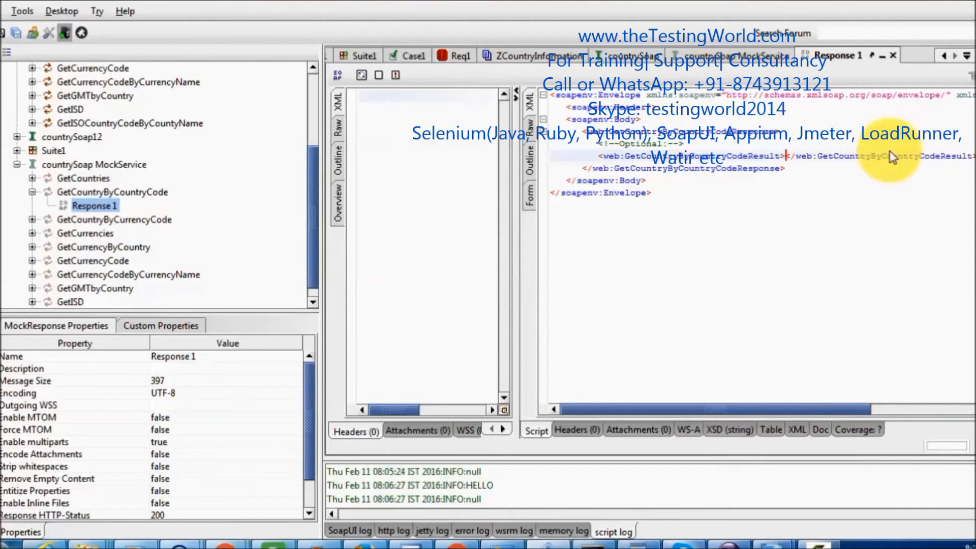
pyautogui.write('A')
pyautogui.press('BackSpace')
pyautogui.write('INDIA')
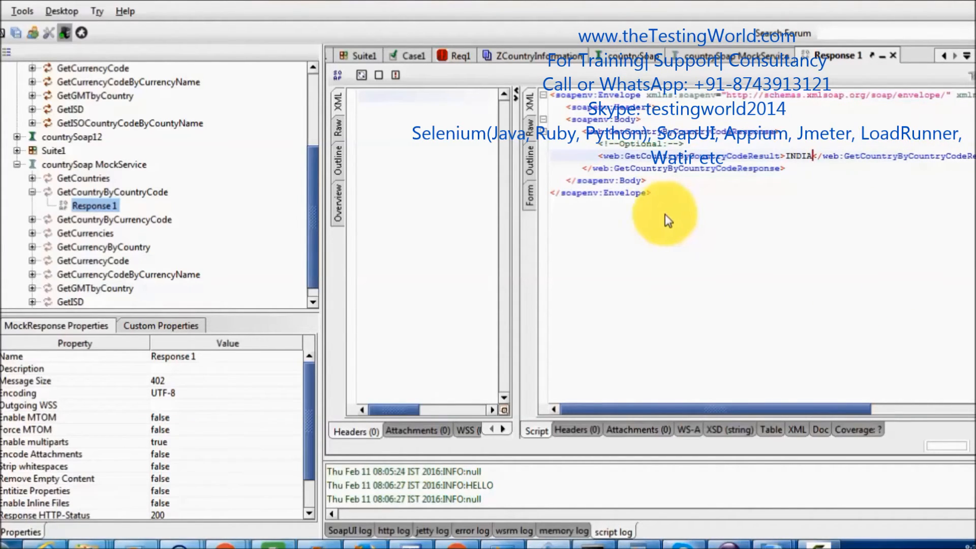
# Collapse the GetCountryByCountryCode mock operation and the countrySoap MockService in the project tree.
pyautogui.click(116, 193)
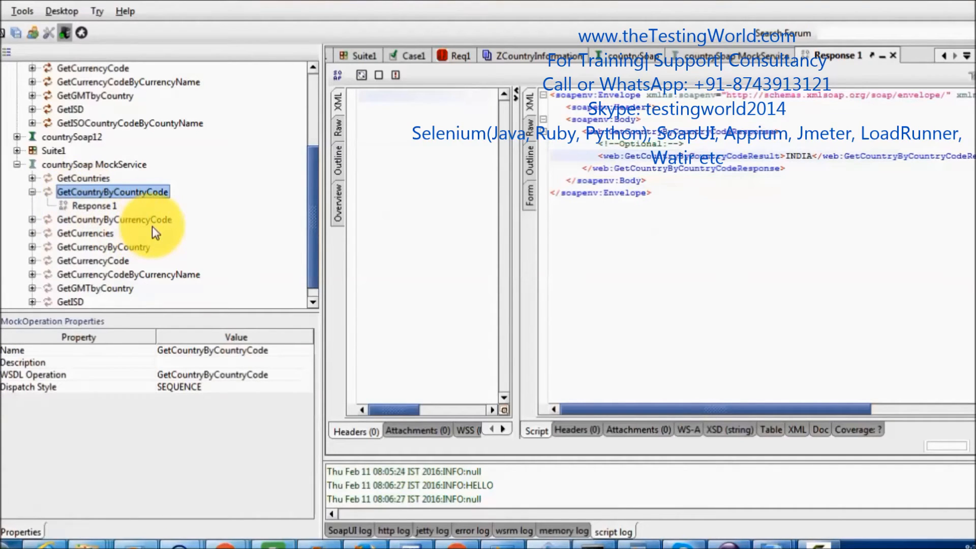
pyautogui.click(33, 191)
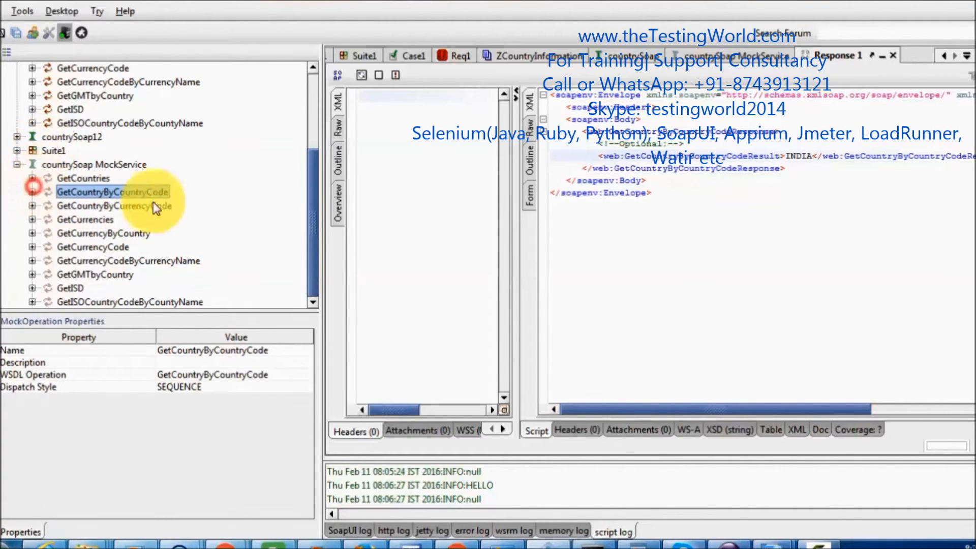
pyautogui.click(17, 164)
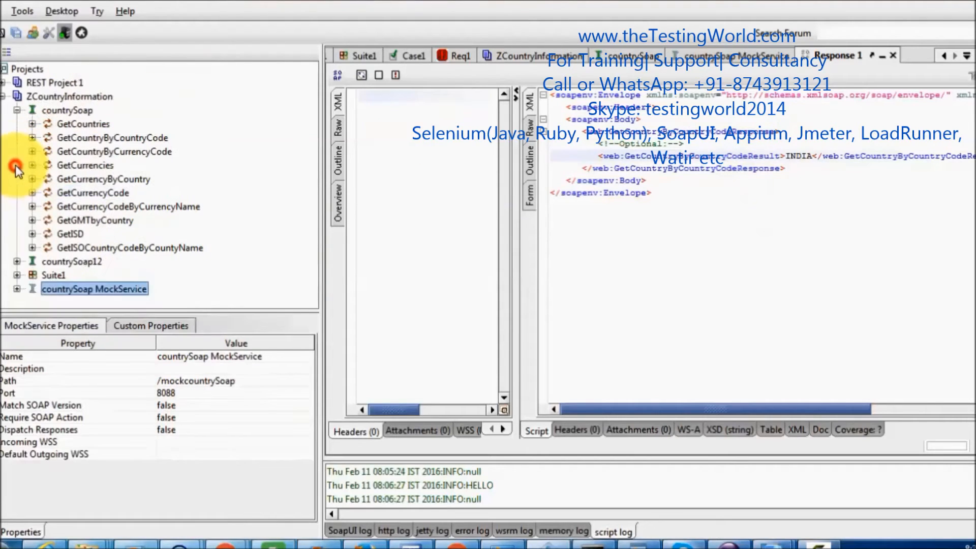
# Add a test request step named Step2 to Case1 in Suite1, invoking the countrySoap GetCountryByCountryCode operation.
pyautogui.click(17, 274)
pyautogui.click(103, 276)
pyautogui.rightClick(103, 276)
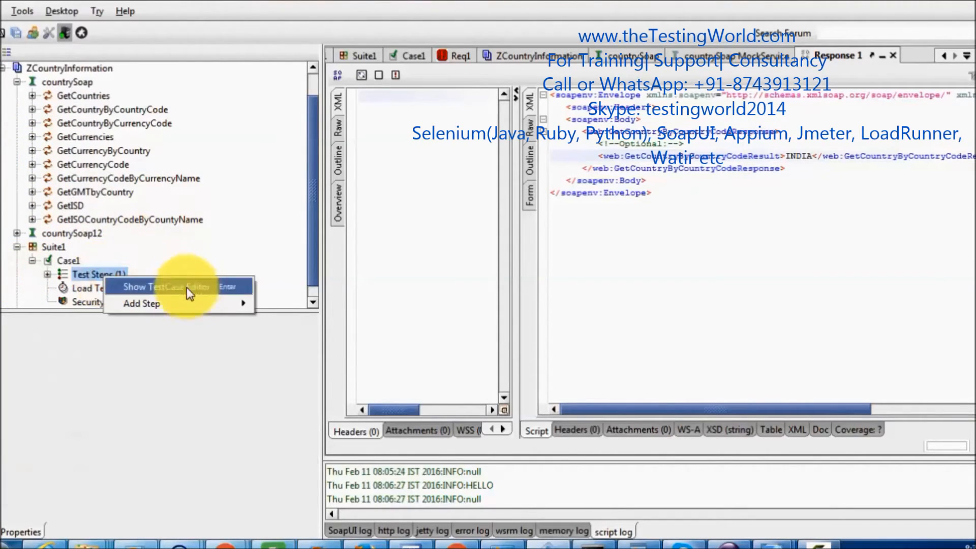
pyautogui.moveTo(182, 307)
pyautogui.click(304, 21)
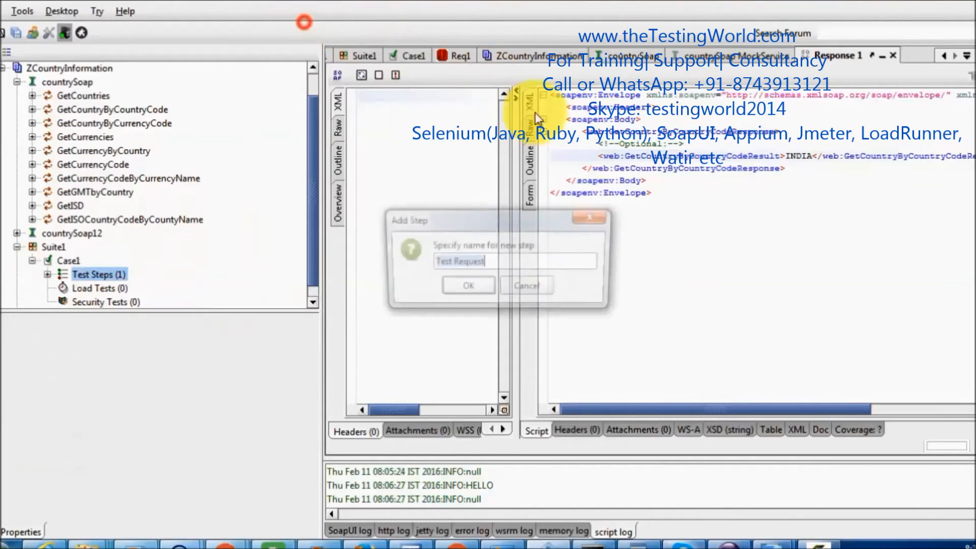
pyautogui.write('S')
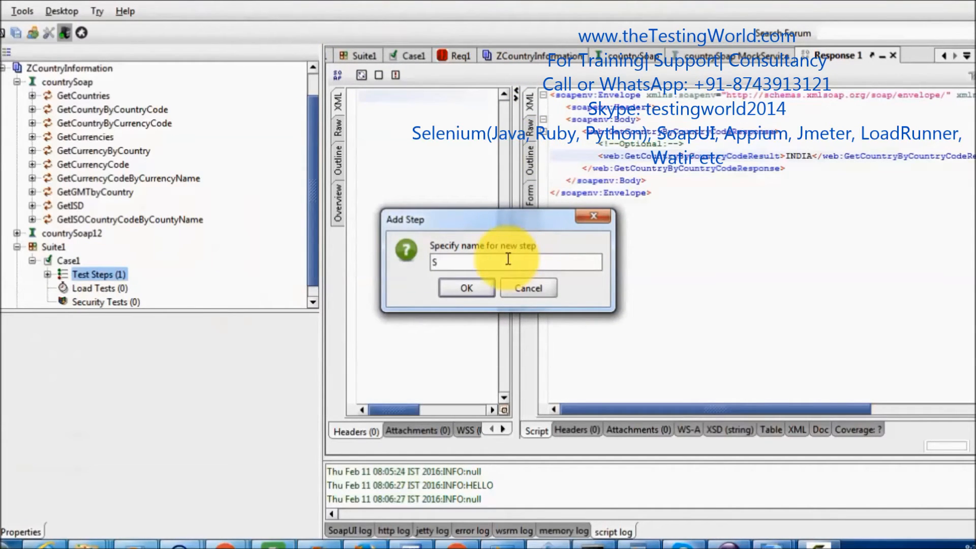
pyautogui.write('tep2')
pyautogui.click(472, 288)
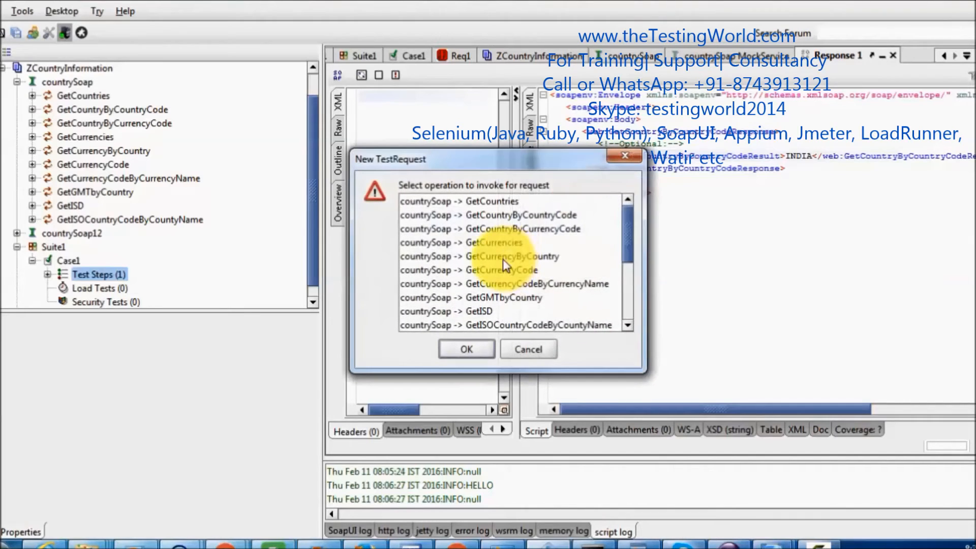
pyautogui.doubleClick(549, 216)
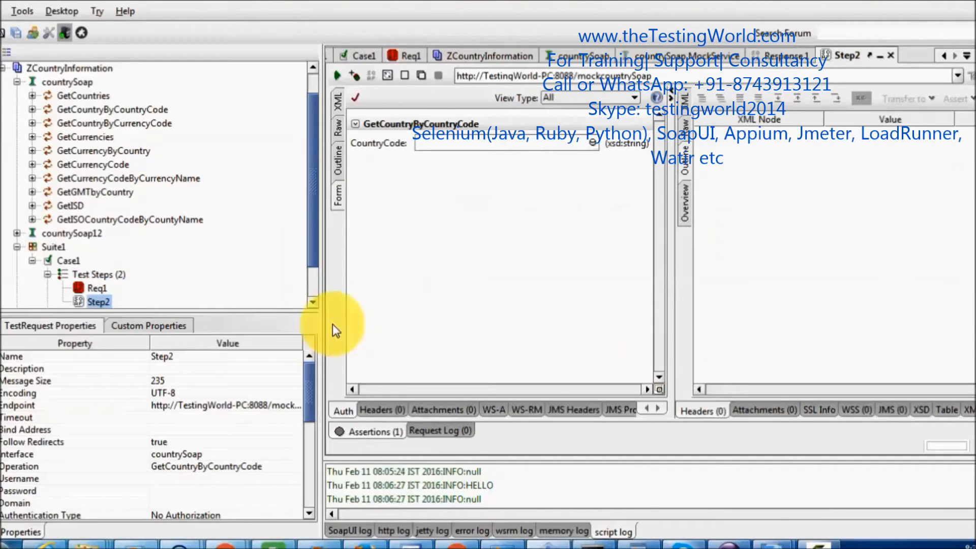
# Set Step2's CountryCode to AU and run the request against the mockcountrySoap endpoint.
pyautogui.moveTo(486, 75); pyautogui.dragTo(573, 76)
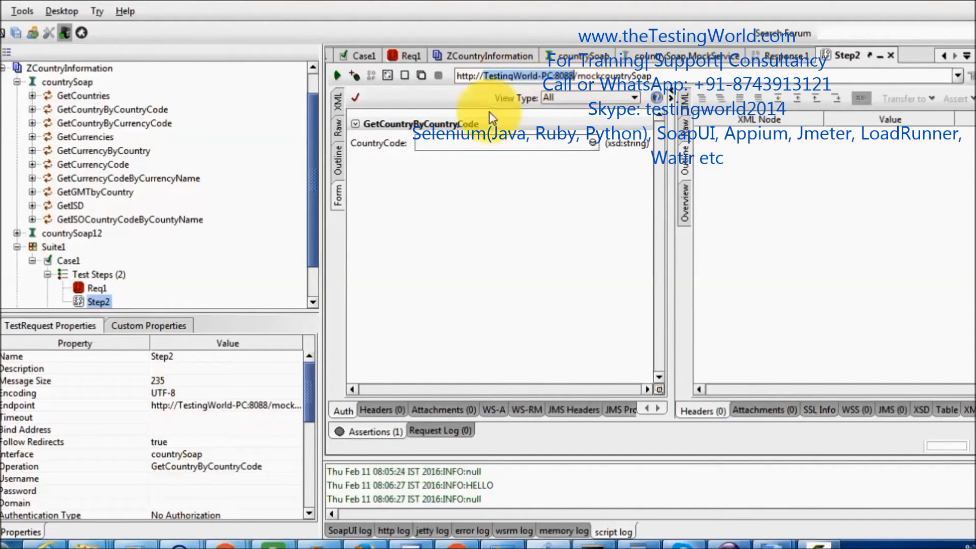
pyautogui.click(431, 147)
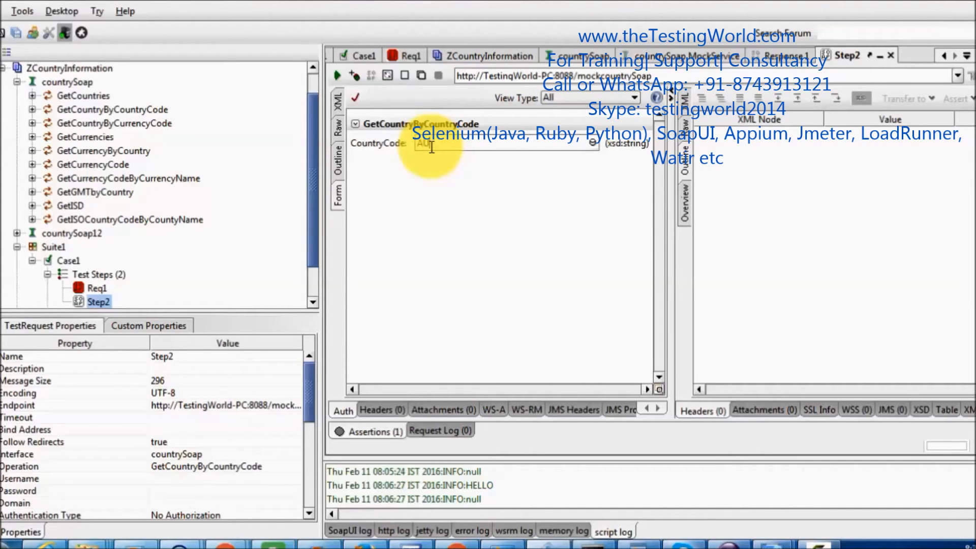
pyautogui.click(337, 76)
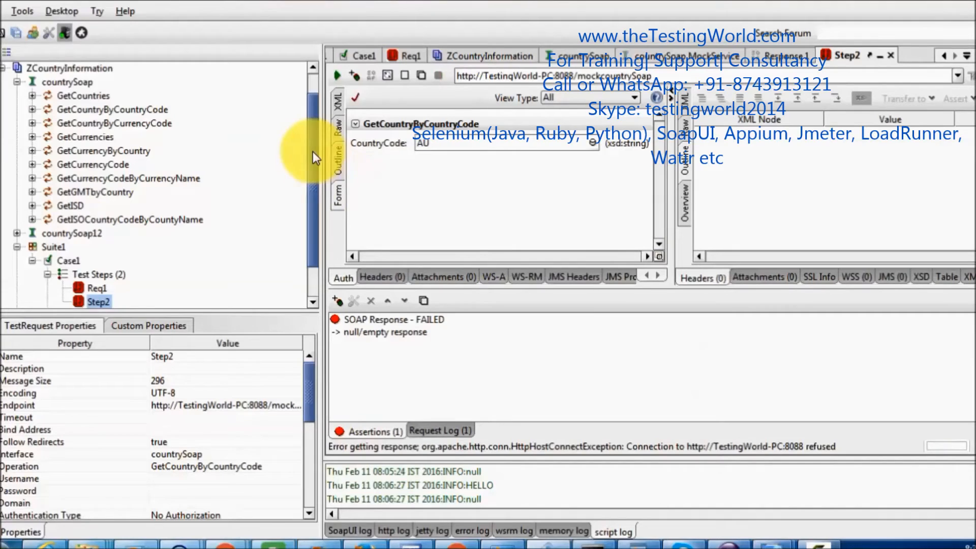
# Open countrySoap MockService and try to start it, dismissing any error messages.
pyautogui.scroll(-1, 315, 173)
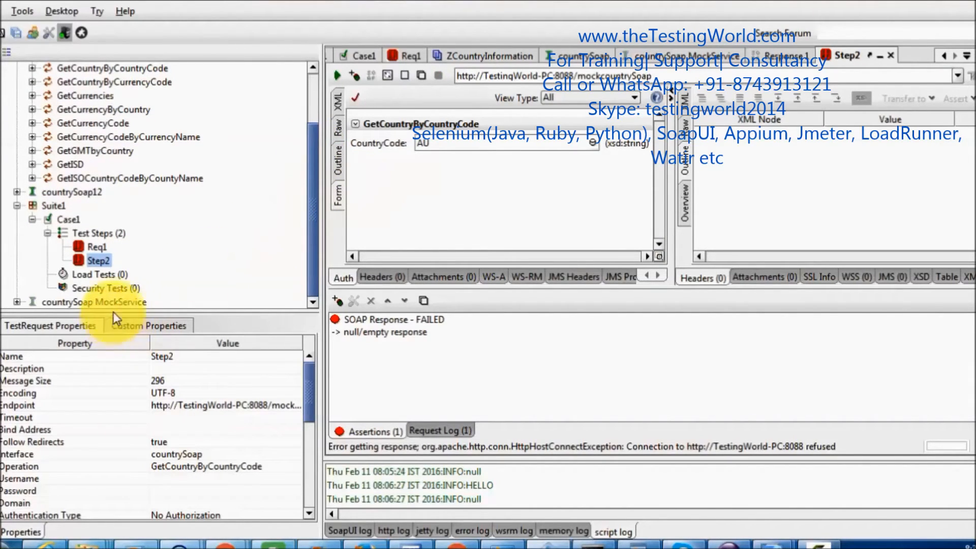
pyautogui.doubleClick(129, 302)
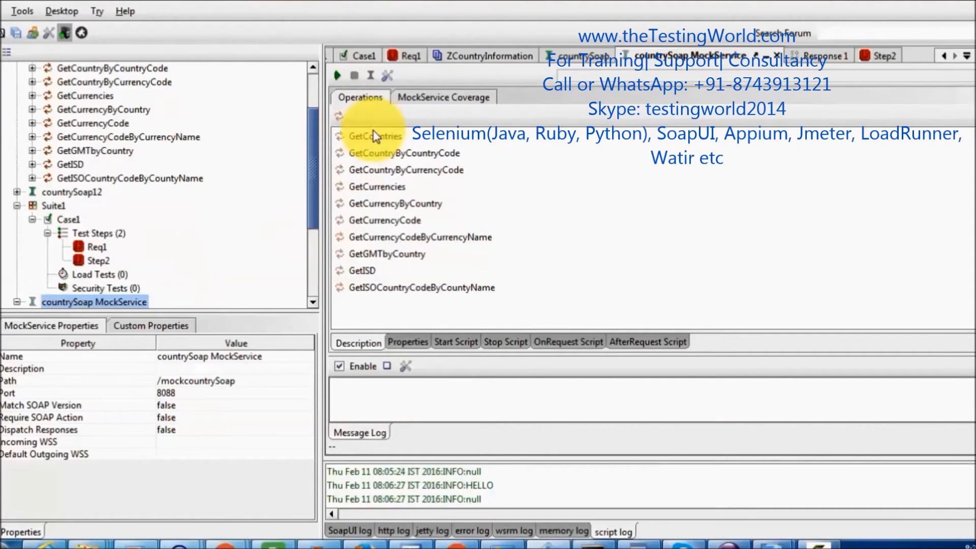
pyautogui.click(340, 75)
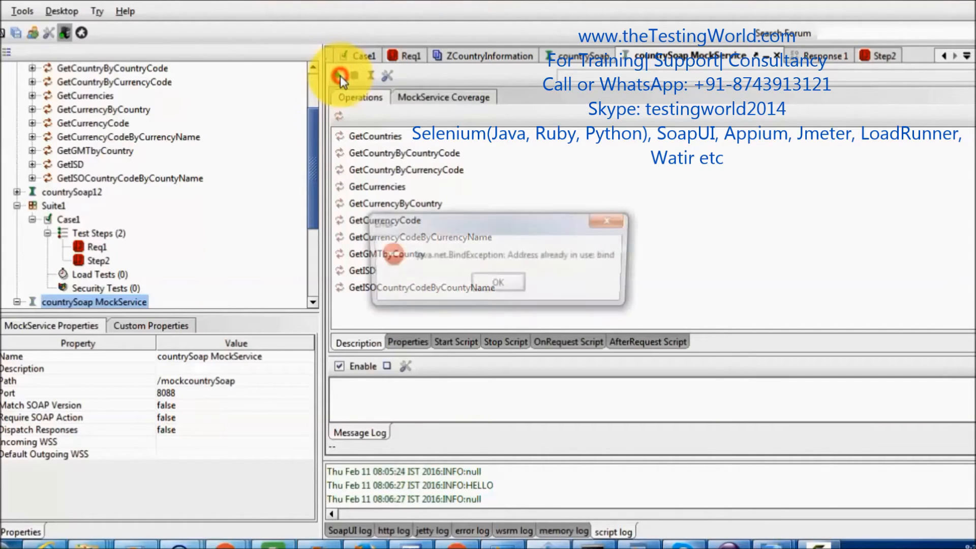
pyautogui.click(495, 284)
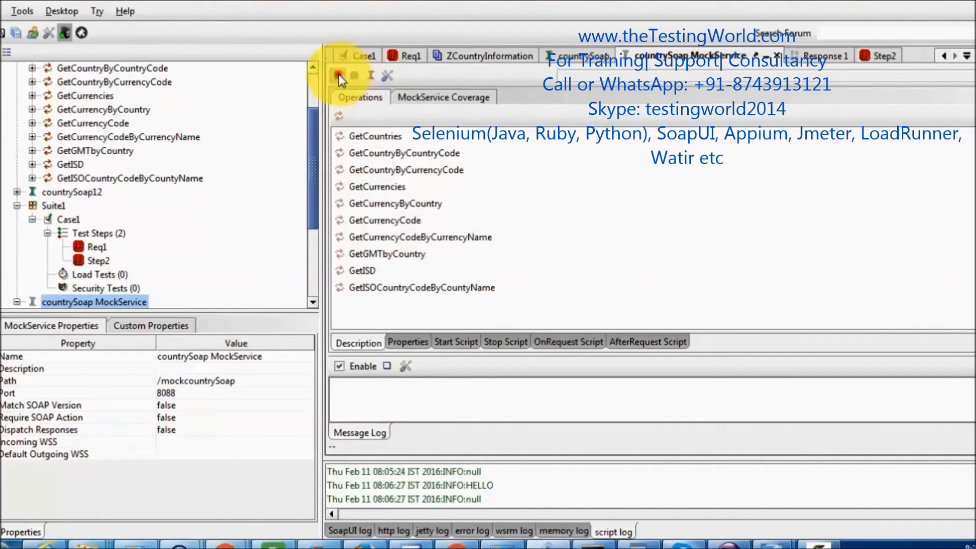
pyautogui.click(338, 75)
pyautogui.click(501, 284)
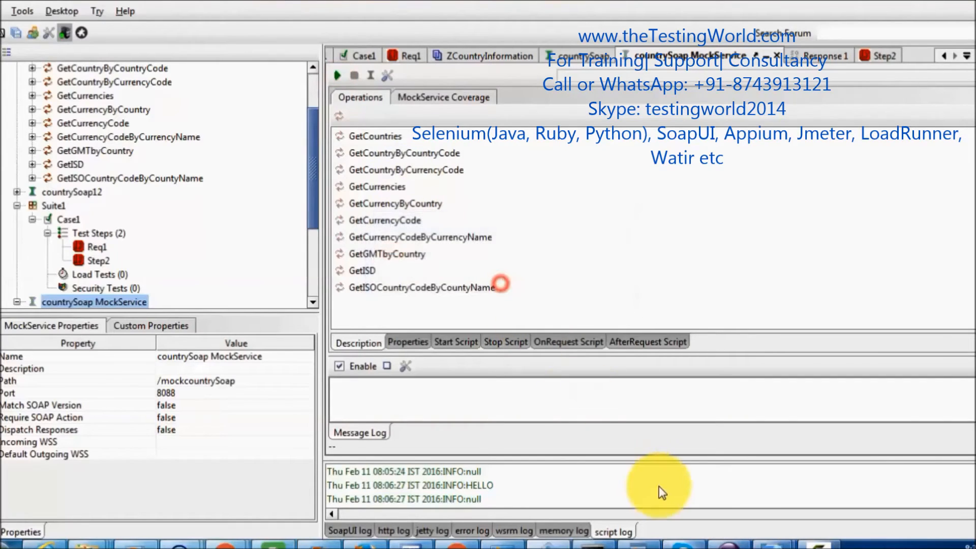
# Run netstat -ano in a new Command Prompt window and view the list of listening ports from its beginning.
pyautogui.click(600, 542)
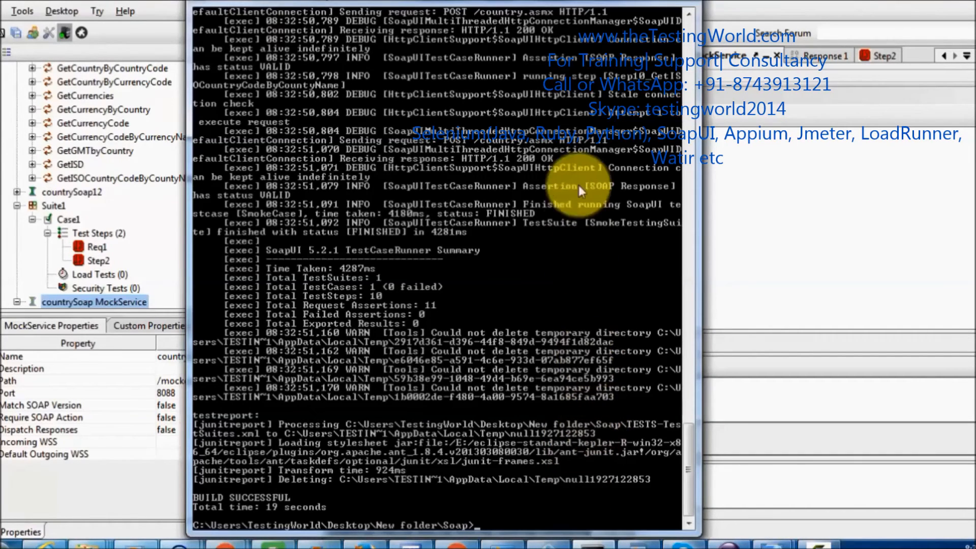
pyautogui.click(676, 3)
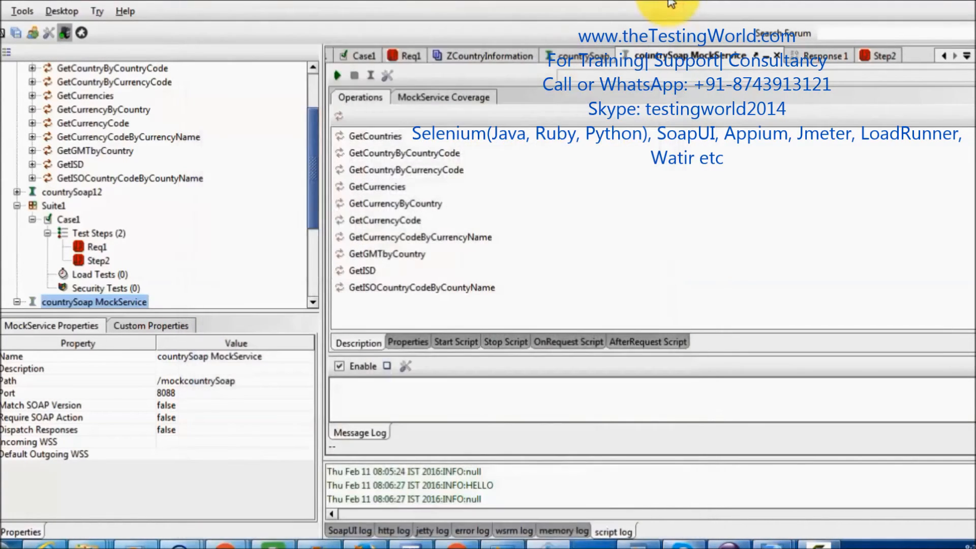
pyautogui.click(3, 546)
pyautogui.write('cmd')
pyautogui.press('Return')
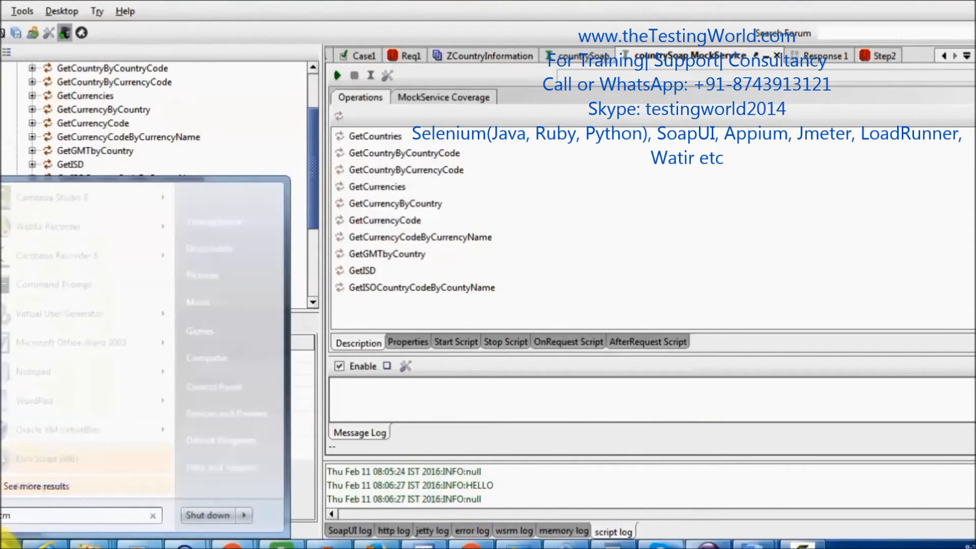
pyautogui.moveTo(355, 90); pyautogui.dragTo(592, 161)
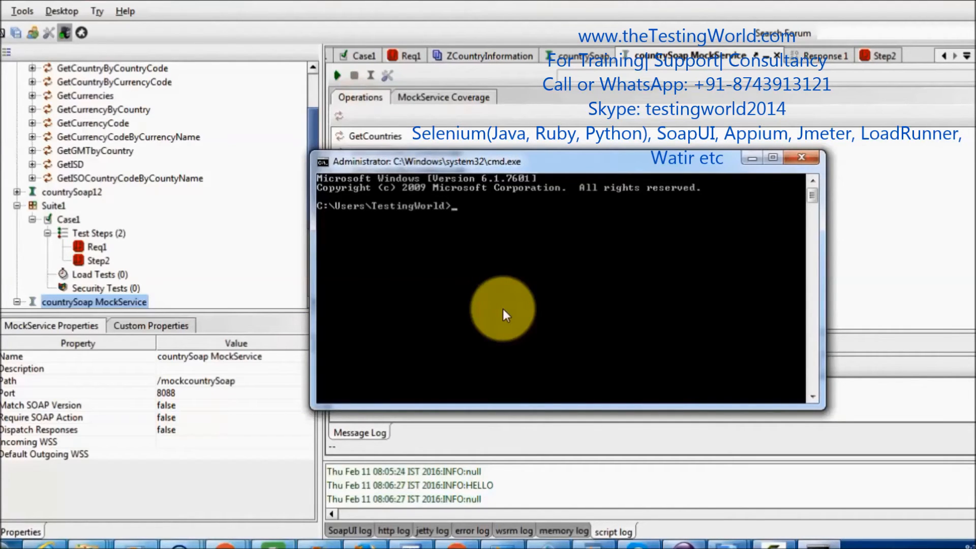
pyautogui.write('netstat -ano')
pyautogui.press('Return')
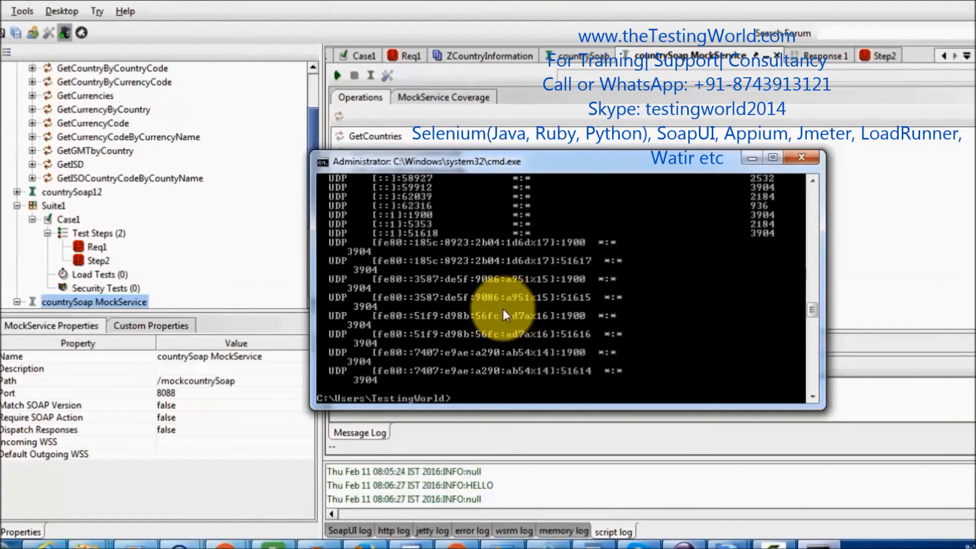
pyautogui.click(775, 156)
pyautogui.moveTo(471, 228); pyautogui.dragTo(460, 26)
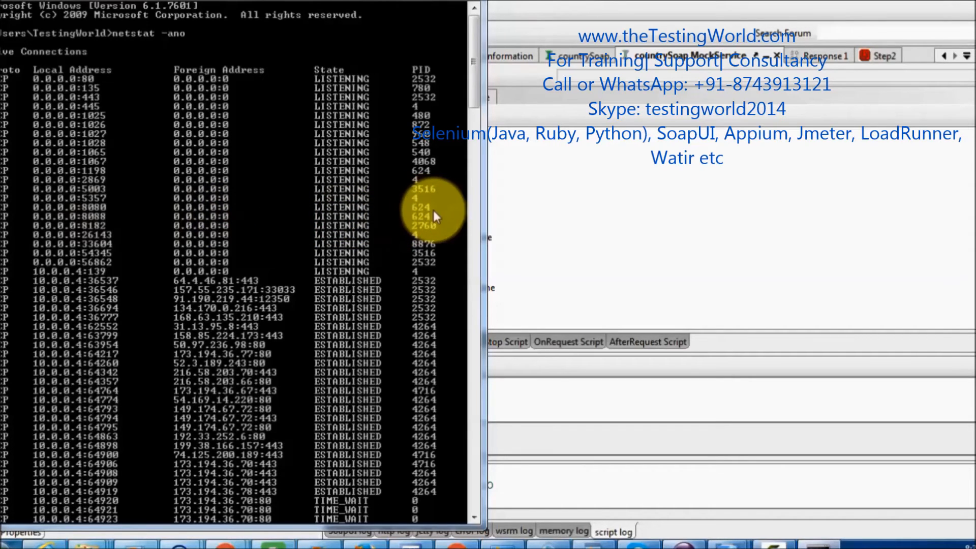
# Look up in Windows Task Manager, by its PID, the process that is using port 8088, leaving it running.
pyautogui.rightClick(852, 543)
pyautogui.click(881, 486)
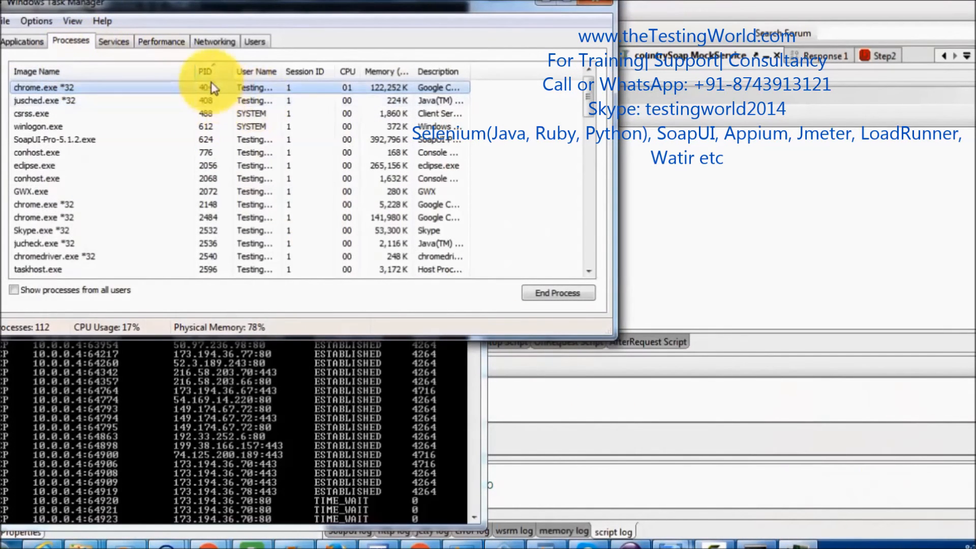
pyautogui.click(196, 140)
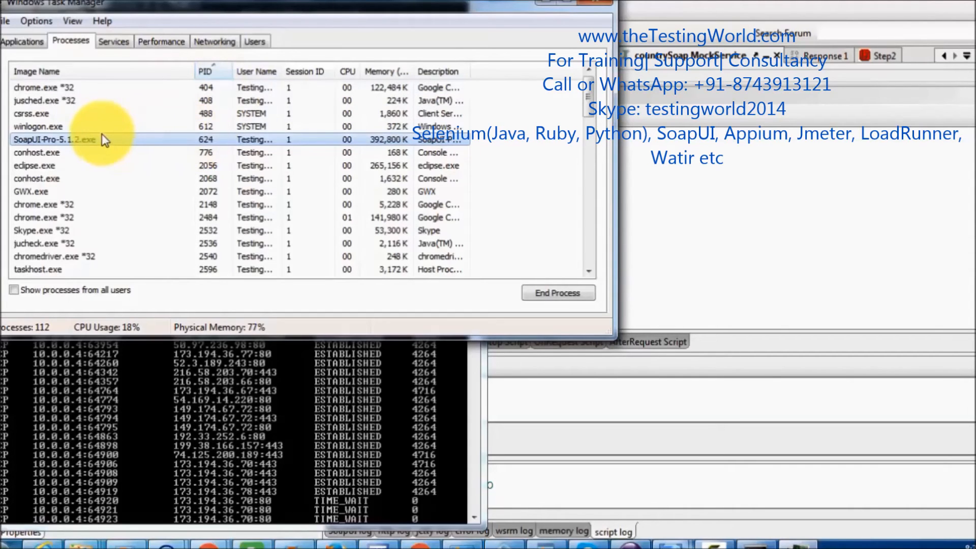
pyautogui.rightClick(138, 146)
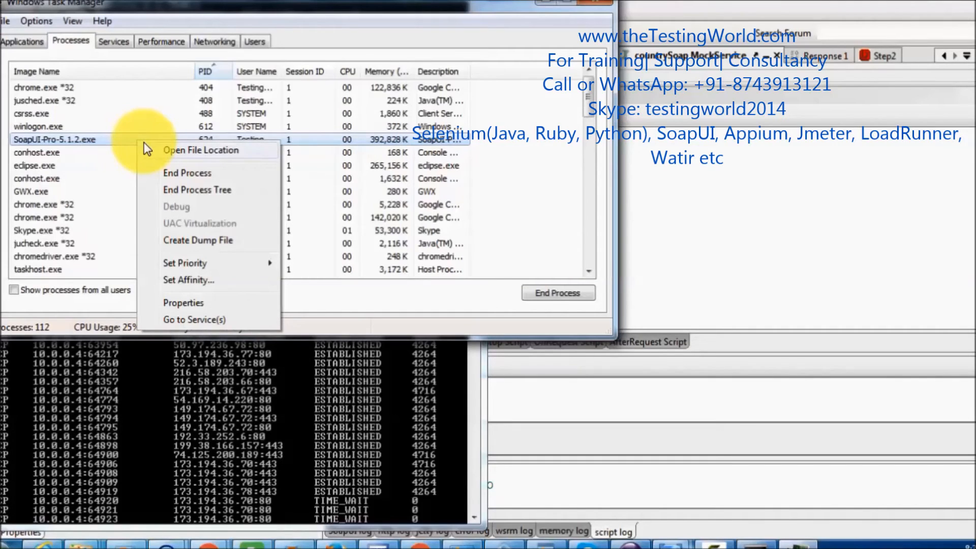
pyautogui.click(599, 2)
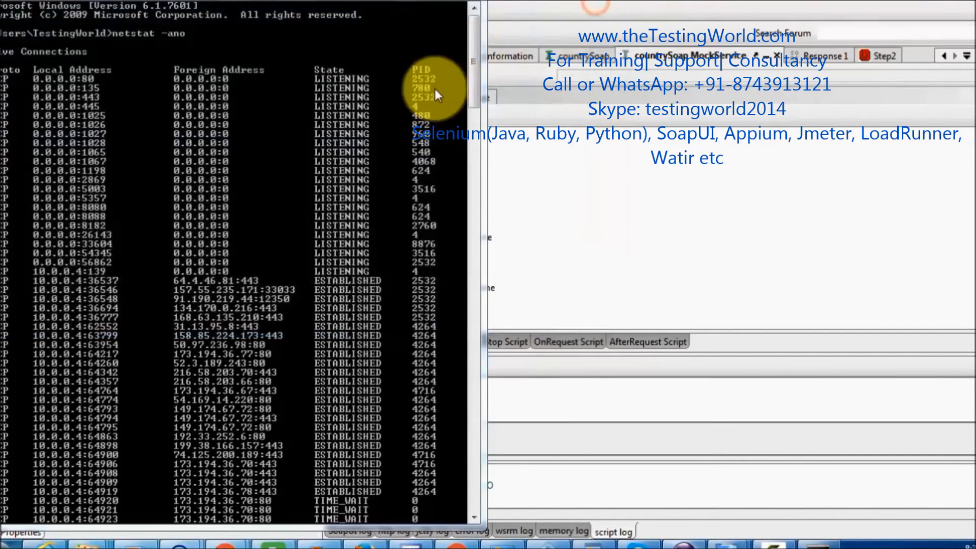
# Close the Command Prompt window and return to SoapUI.
pyautogui.moveTo(346, 1); pyautogui.dragTo(604, 2)
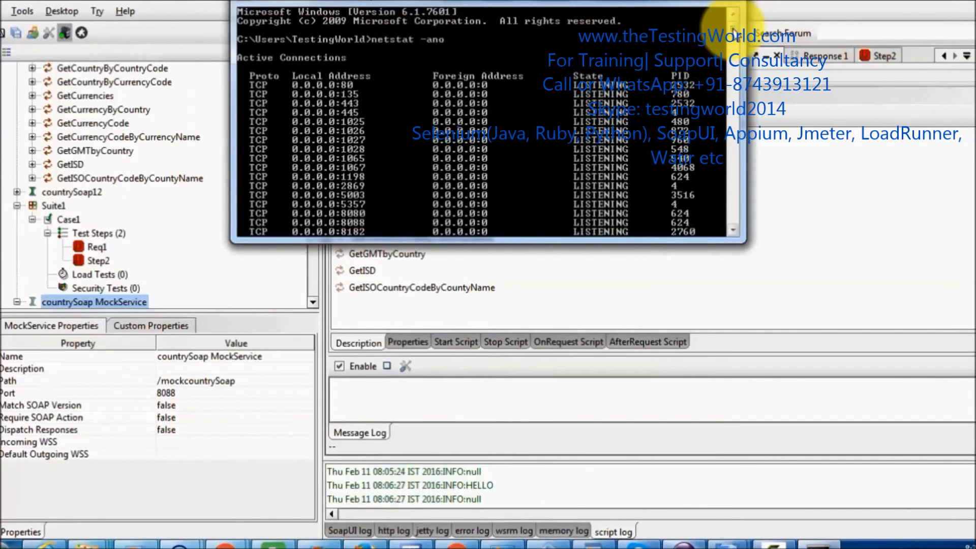
pyautogui.press('super+Left')
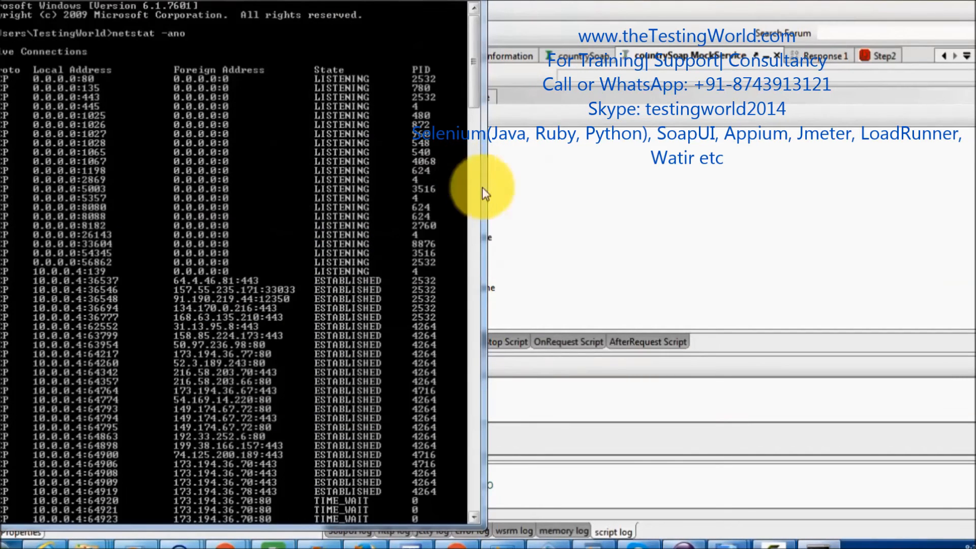
pyautogui.click(457, 1)
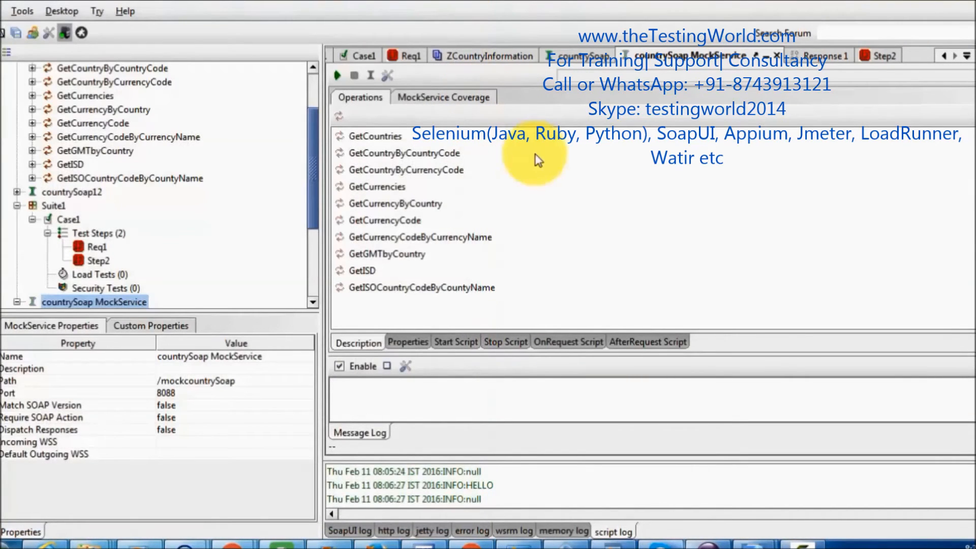
# Remove countrySoap MockService from the ZCountryInformation project and confirm the removal.
pyautogui.moveTo(318, 189); pyautogui.dragTo(295, 295)
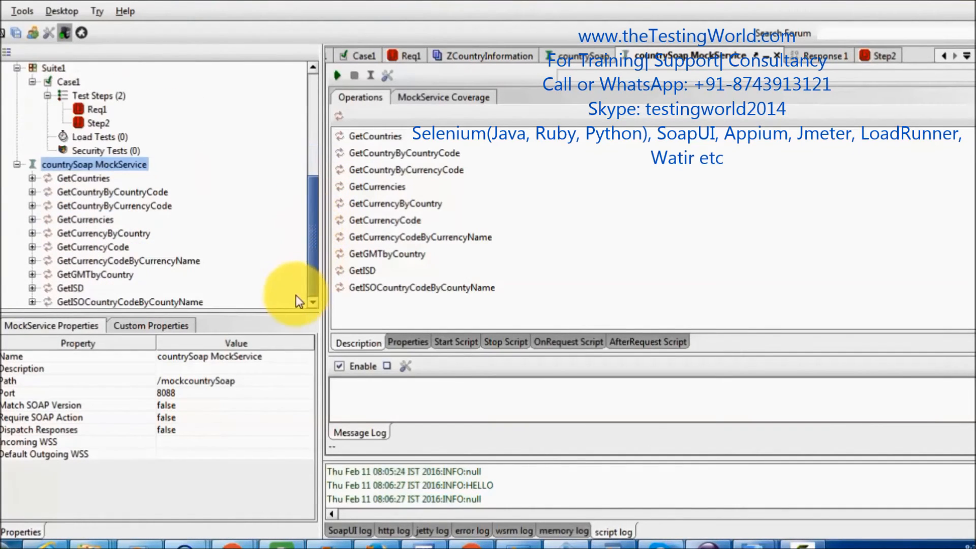
pyautogui.rightClick(113, 170)
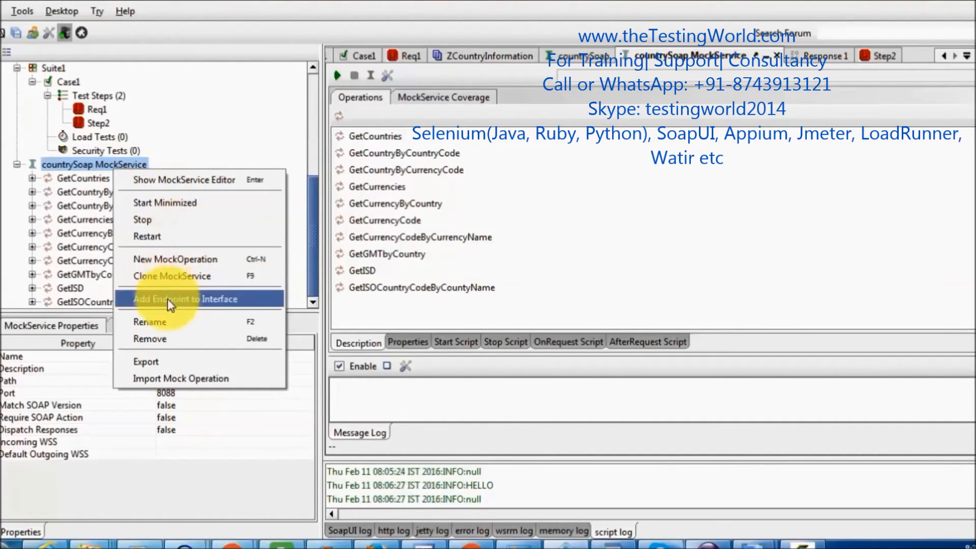
pyautogui.click(159, 338)
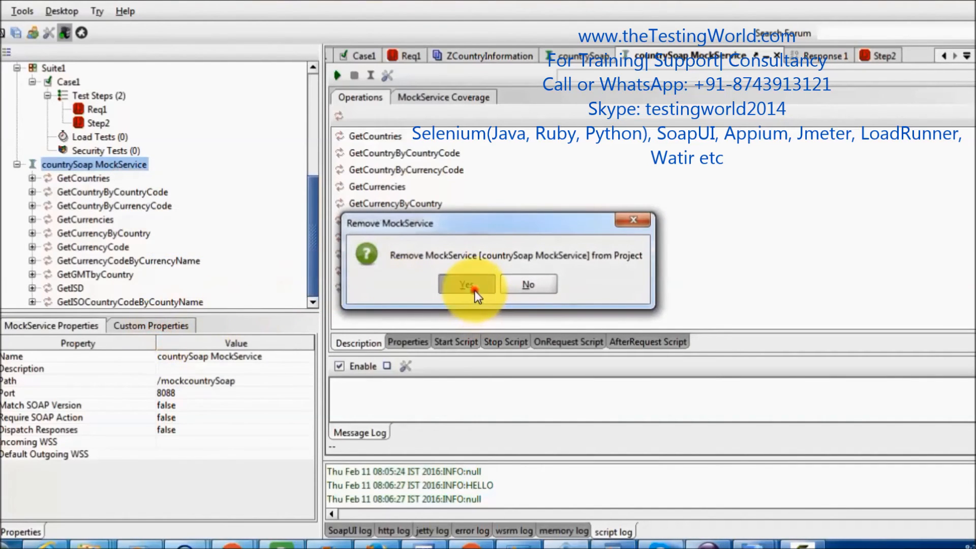
pyautogui.click(467, 284)
# Generate a SOAP mock service from countrySoap with all operations, path /mockcountrySoap, port 8090 and the name countrySoap MockService.
pyautogui.moveTo(315, 230); pyautogui.dragTo(305, 89)
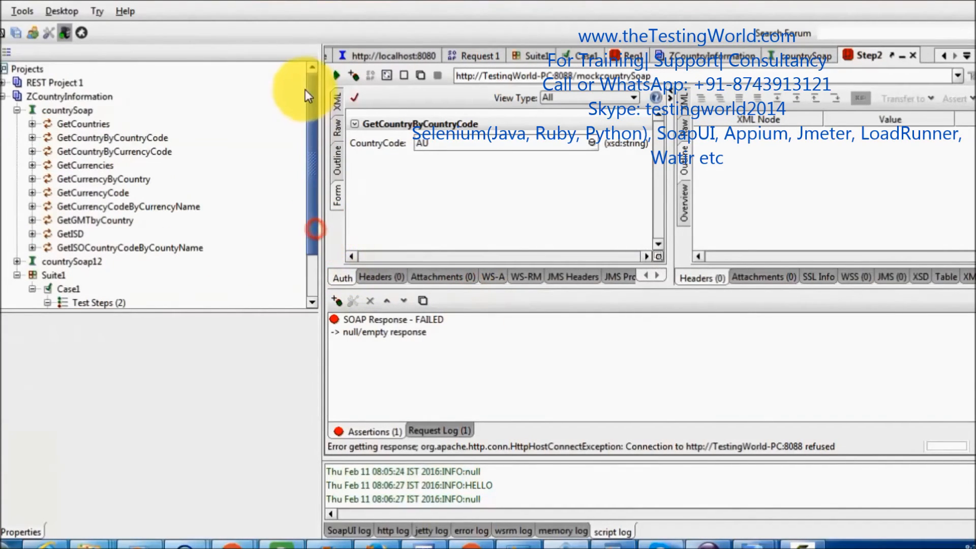
pyautogui.click(76, 96)
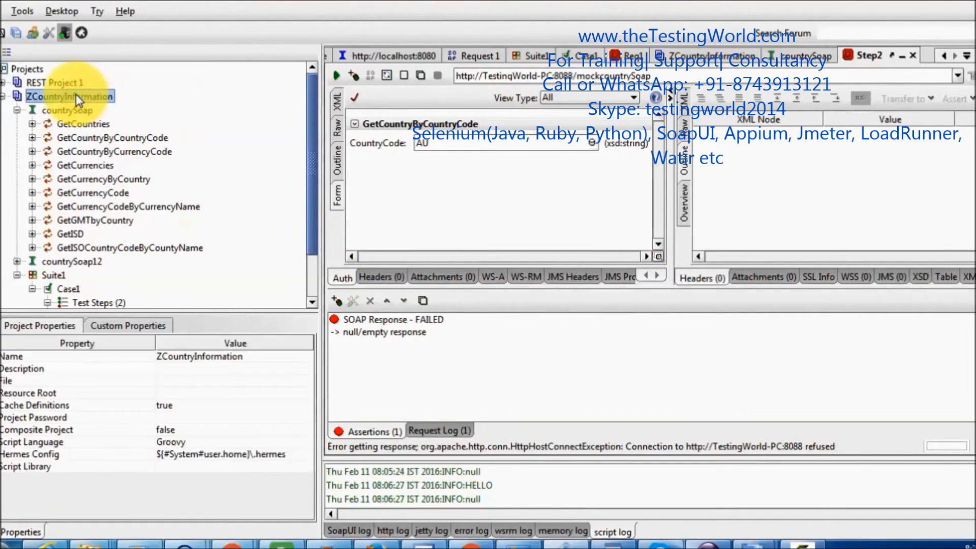
pyautogui.click(66, 110)
pyautogui.rightClick(63, 117)
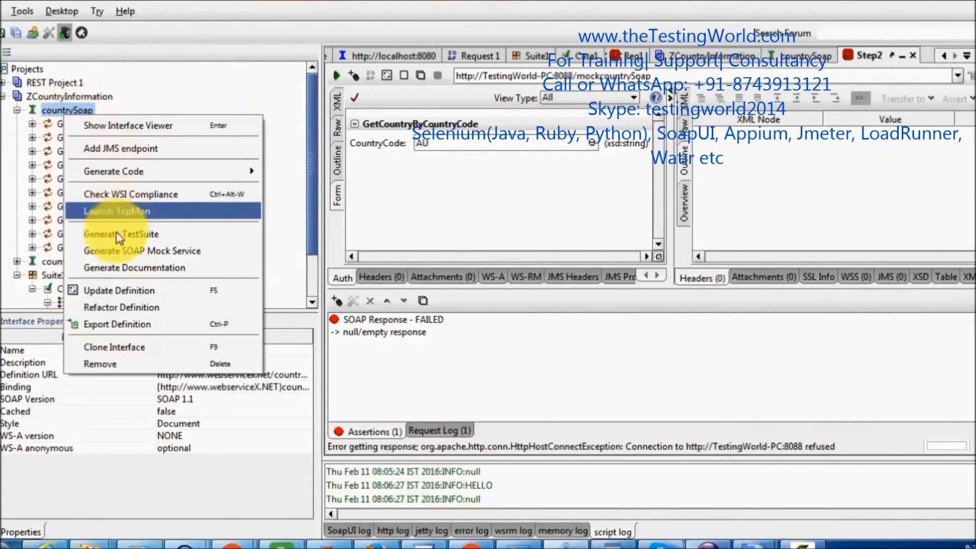
pyautogui.click(150, 255)
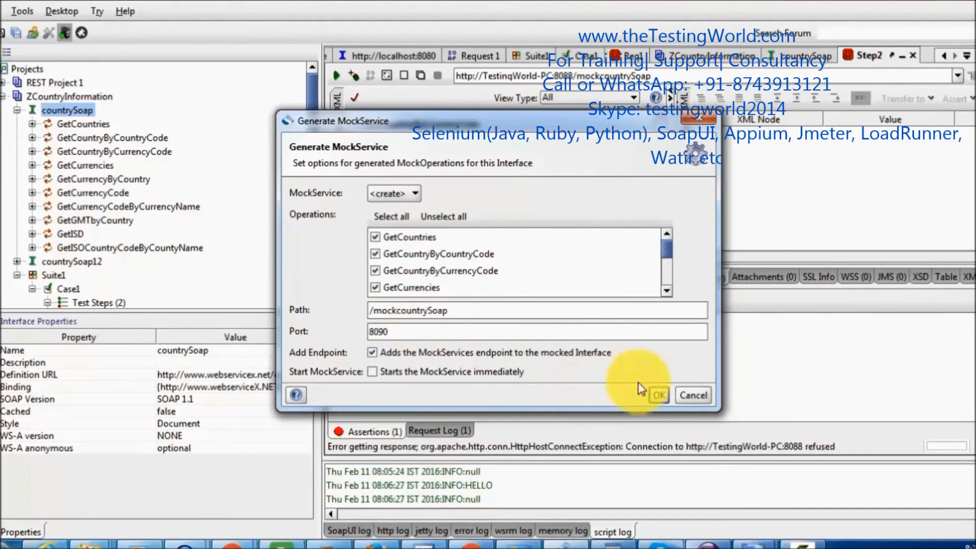
pyautogui.click(659, 395)
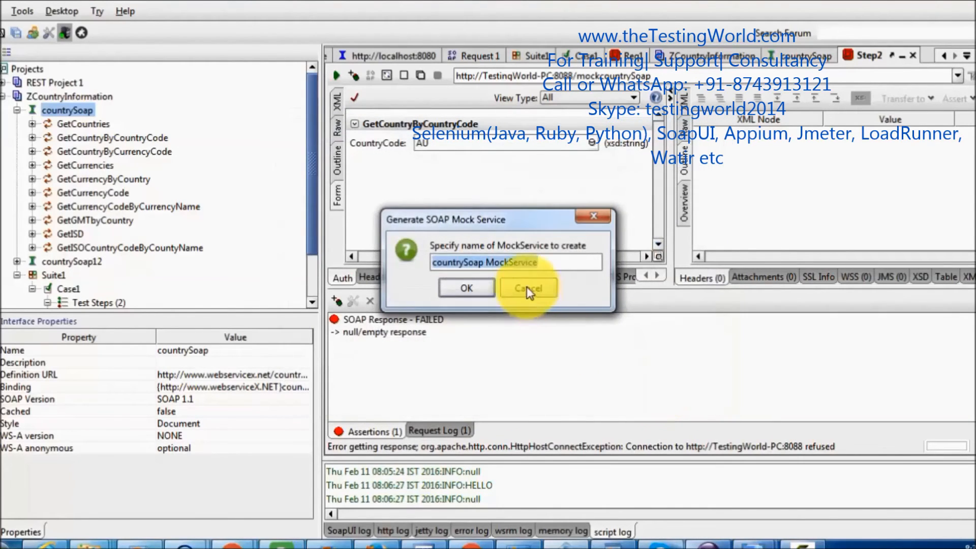
pyautogui.click(472, 288)
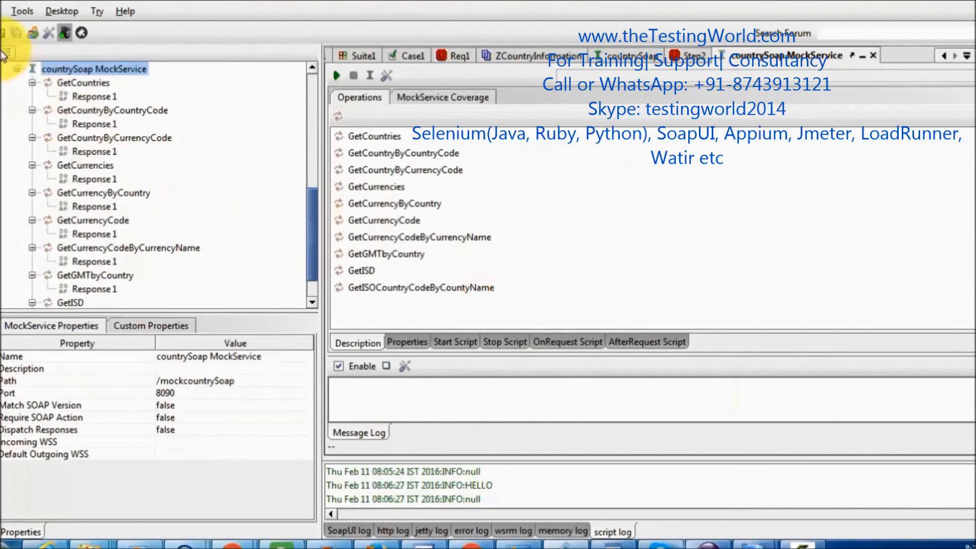
# Set the GetCountryByCountryCodeResult value to INDIA in Response 1 of the GetCountryByCountryCode mock operation.
pyautogui.click(17, 70)
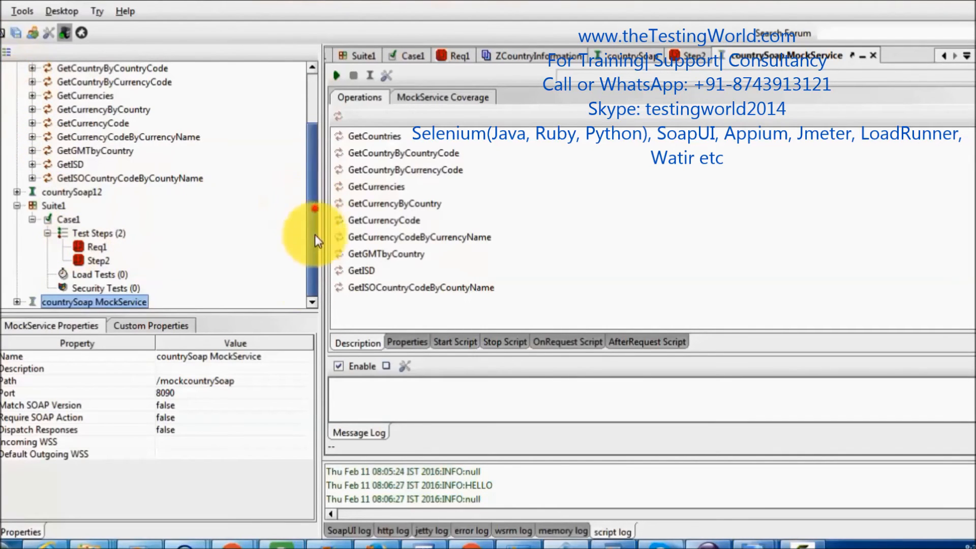
pyautogui.click(17, 302)
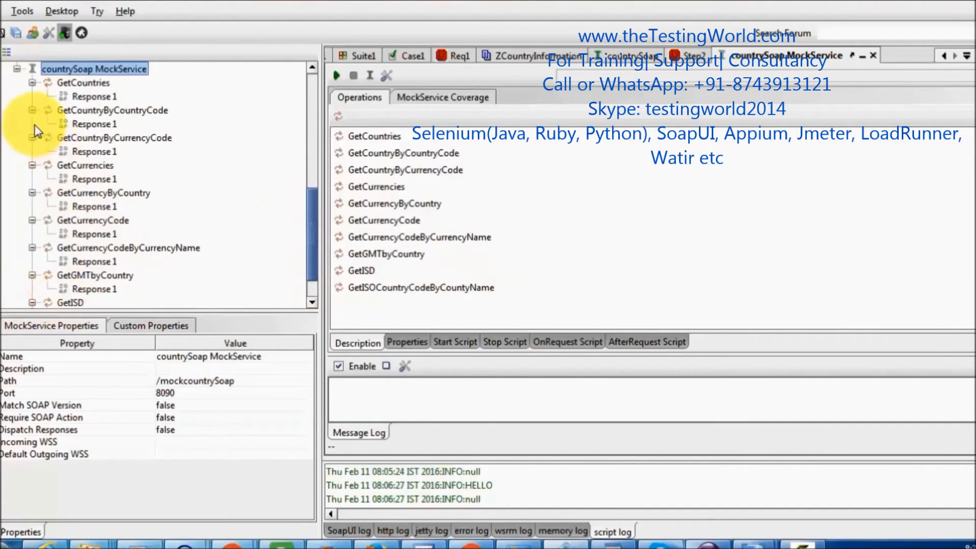
pyautogui.doubleClick(83, 123)
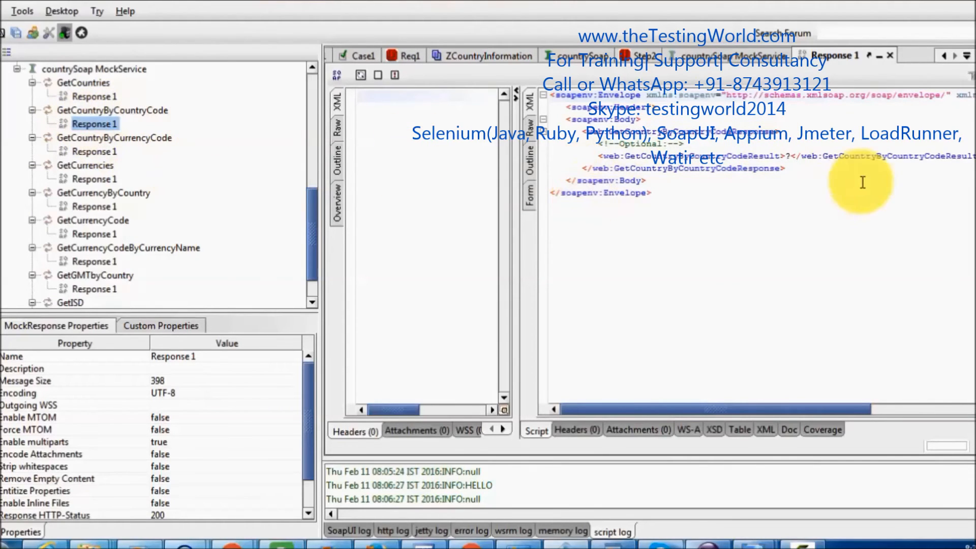
pyautogui.click(787, 154)
pyautogui.press('BackSpace')
pyautogui.write('IDNA')
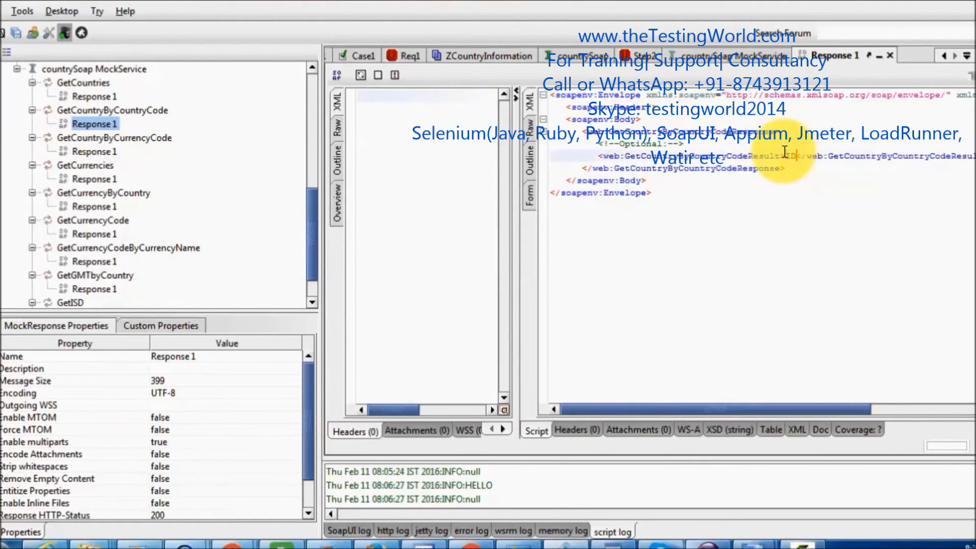
pyautogui.press('BackSpace')
pyautogui.press('BackSpace')
pyautogui.press('BackSpace')
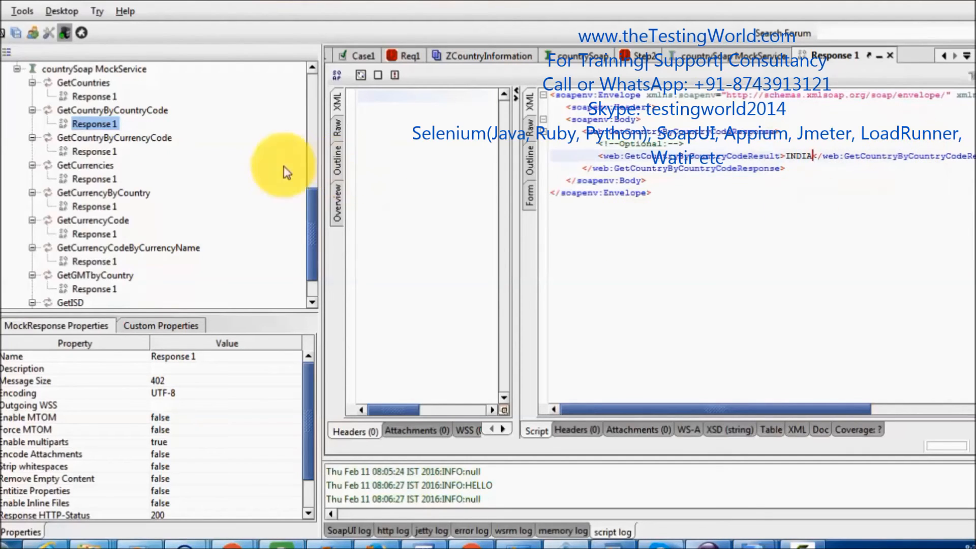
pyautogui.click(32, 110)
pyautogui.click(32, 83)
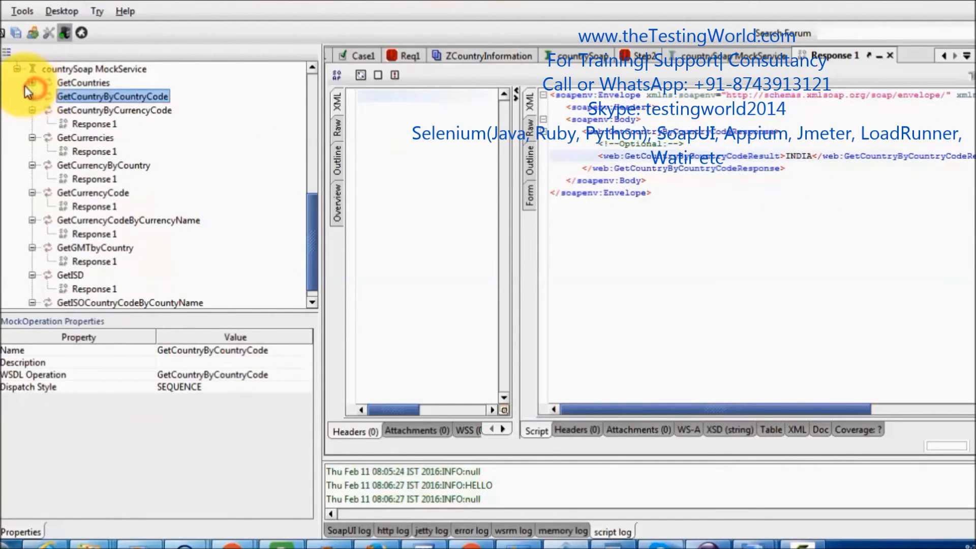
pyautogui.click(18, 70)
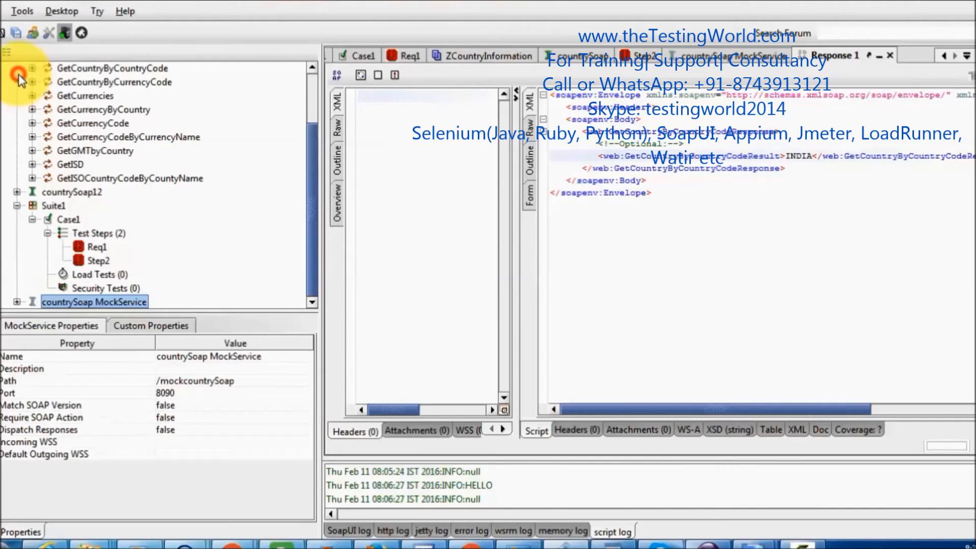
pyautogui.doubleClick(98, 260)
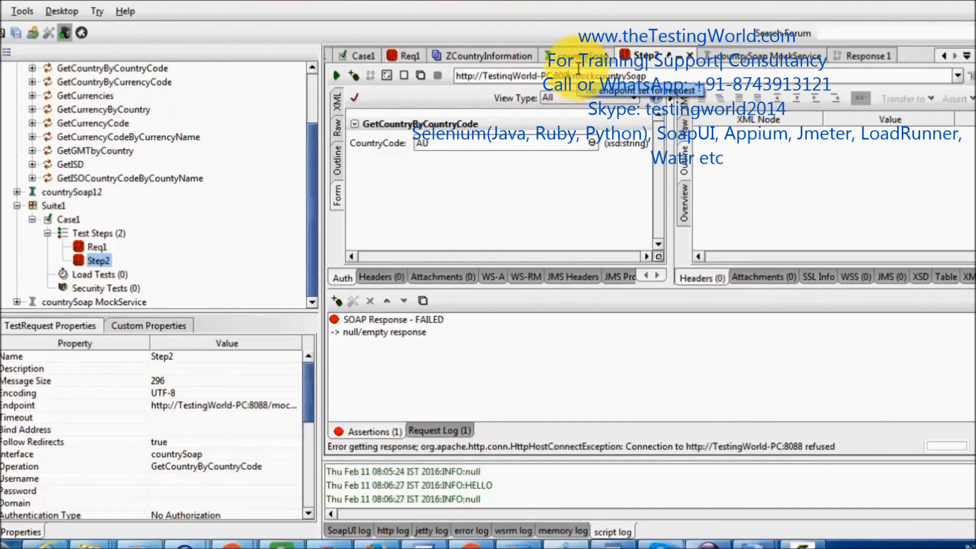
# Start countrySoap MockService and show the jetty log in an enlarged log area.
pyautogui.click(127, 301)
pyautogui.doubleClick(128, 302)
pyautogui.click(337, 76)
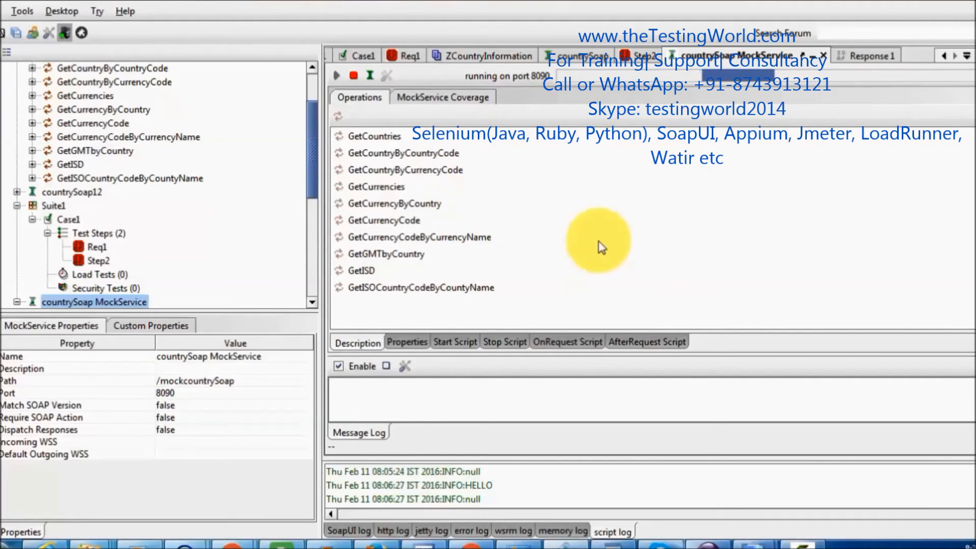
pyautogui.click(432, 530)
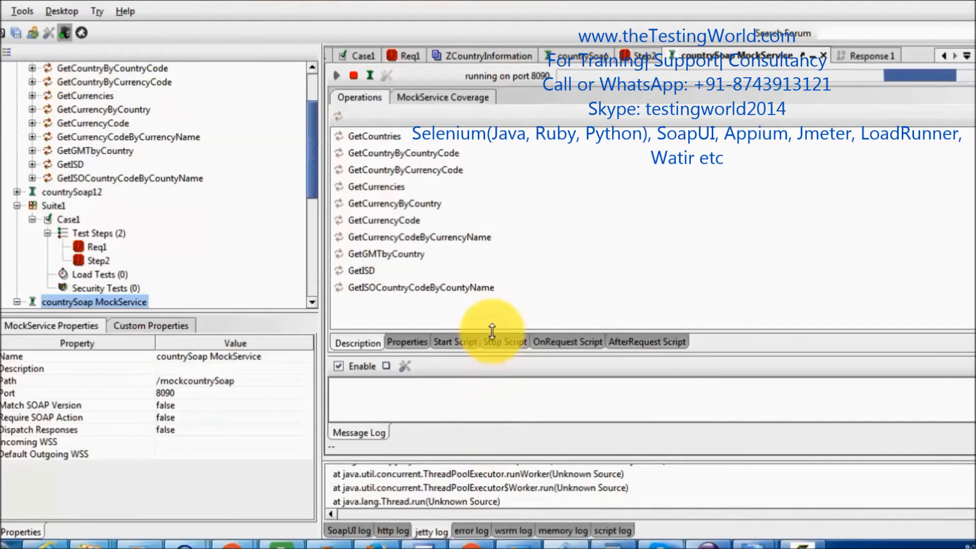
pyautogui.moveTo(492, 330); pyautogui.dragTo(475, 387)
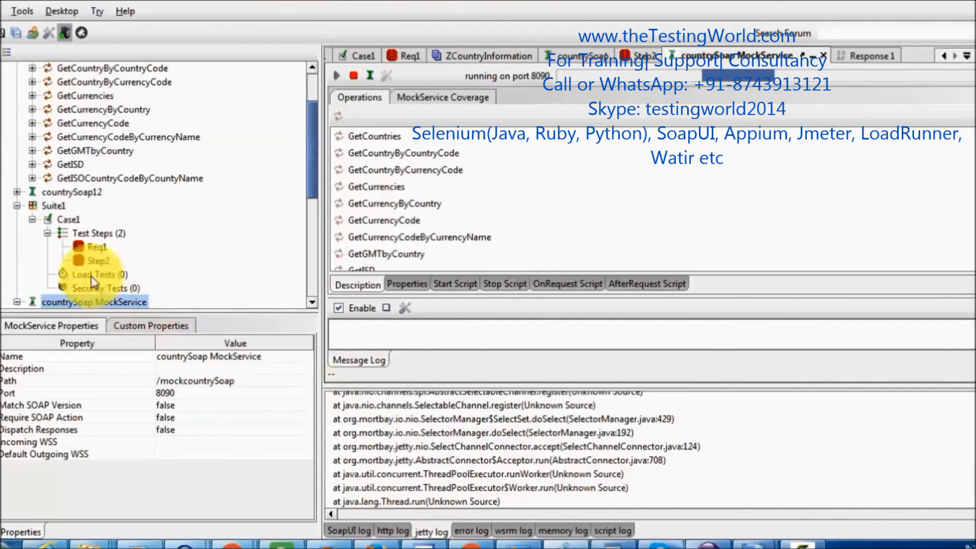
pyautogui.doubleClick(94, 234)
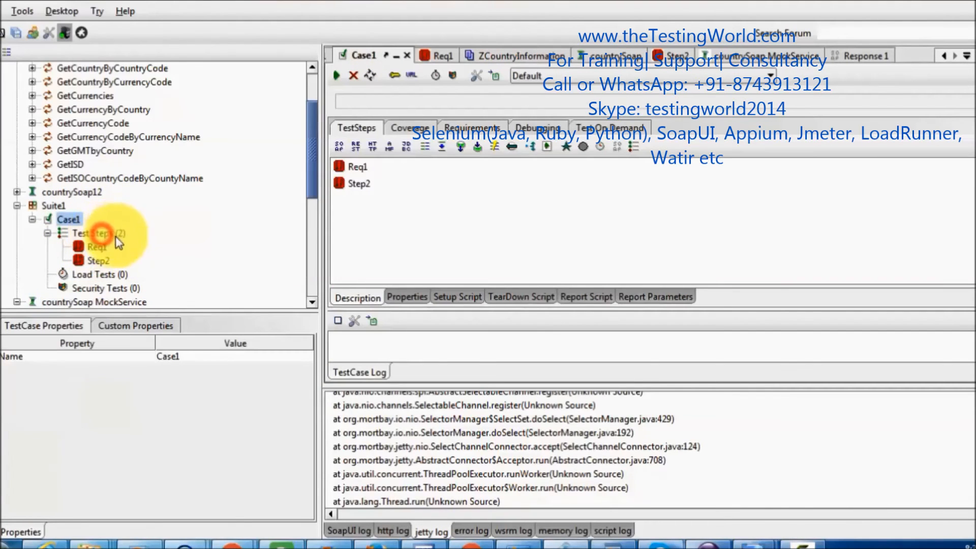
pyautogui.doubleClick(94, 246)
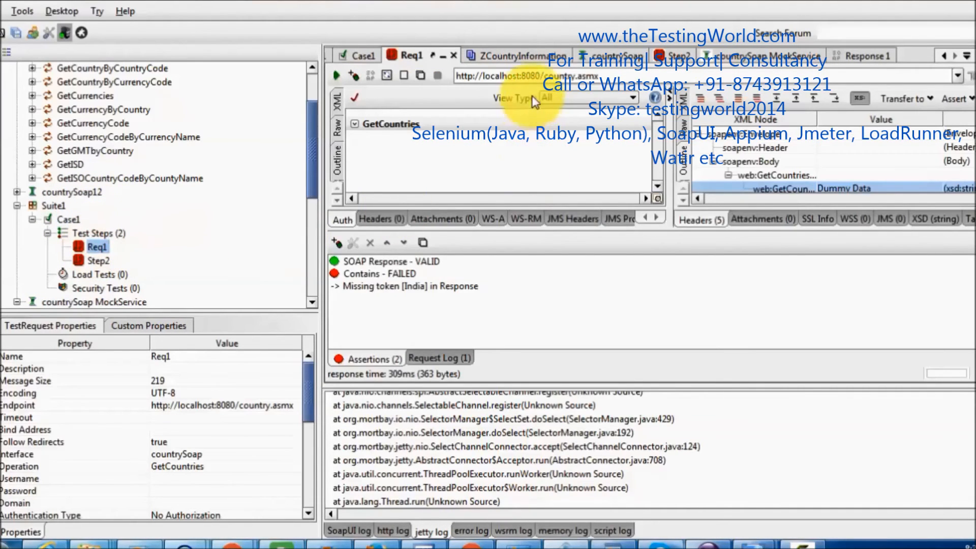
pyautogui.click(534, 76)
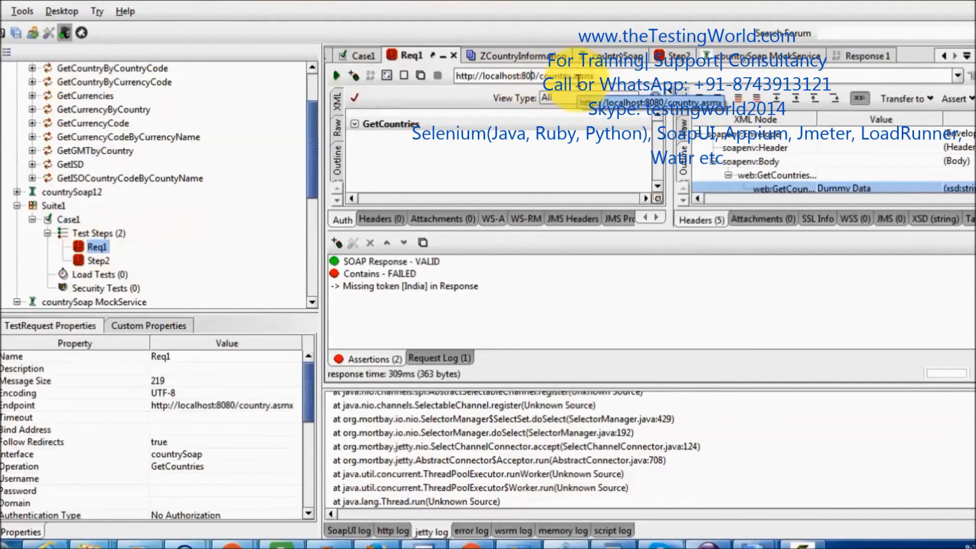
pyautogui.doubleClick(97, 260)
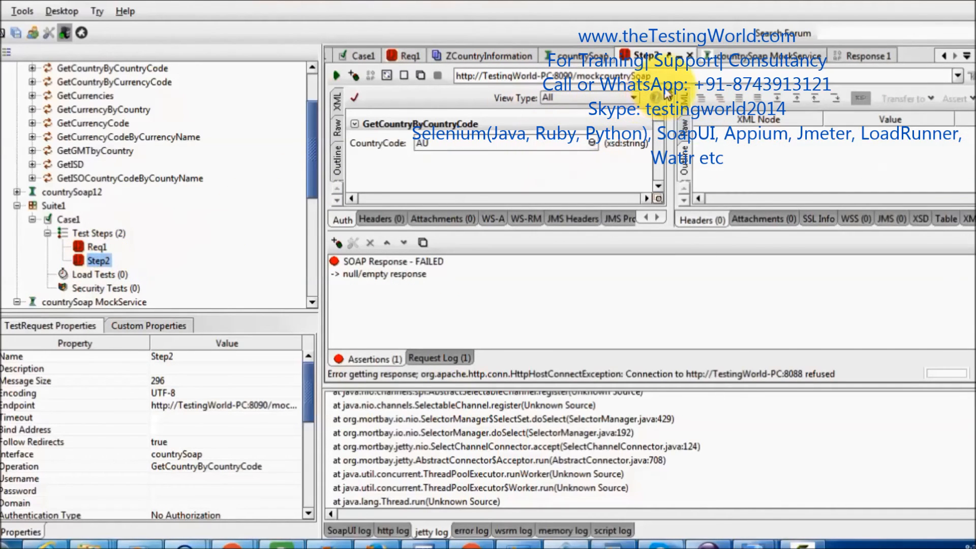
pyautogui.moveTo(655, 77); pyautogui.dragTo(424, 80)
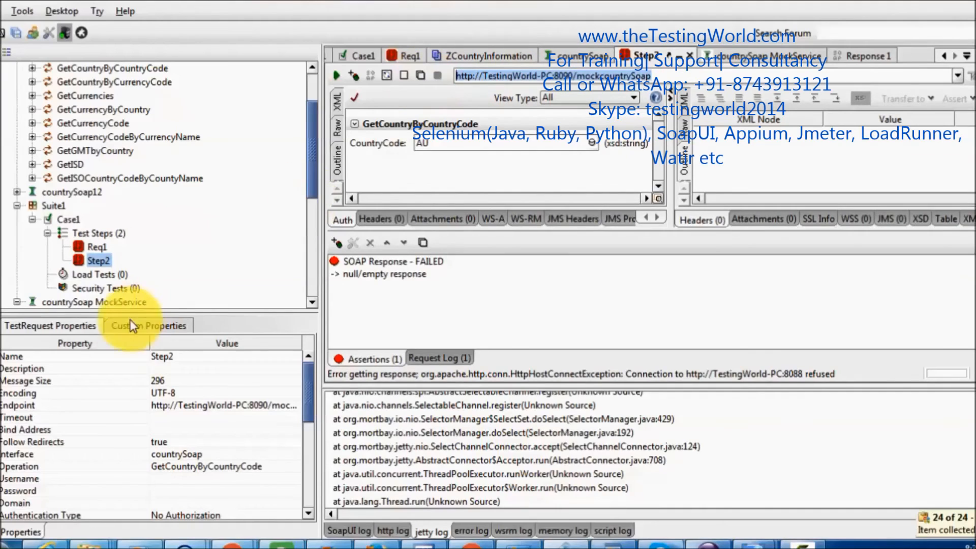
pyautogui.doubleClick(96, 246)
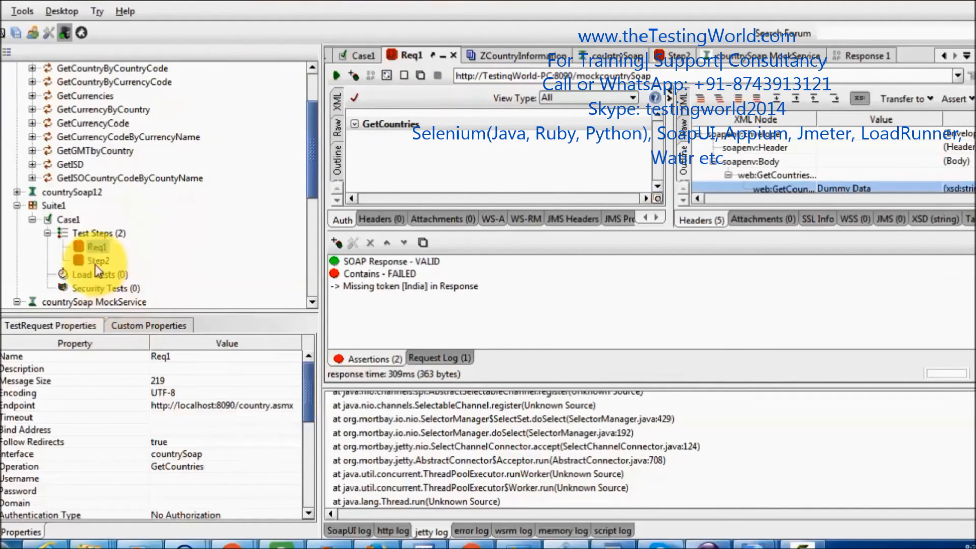
pyautogui.doubleClick(110, 221)
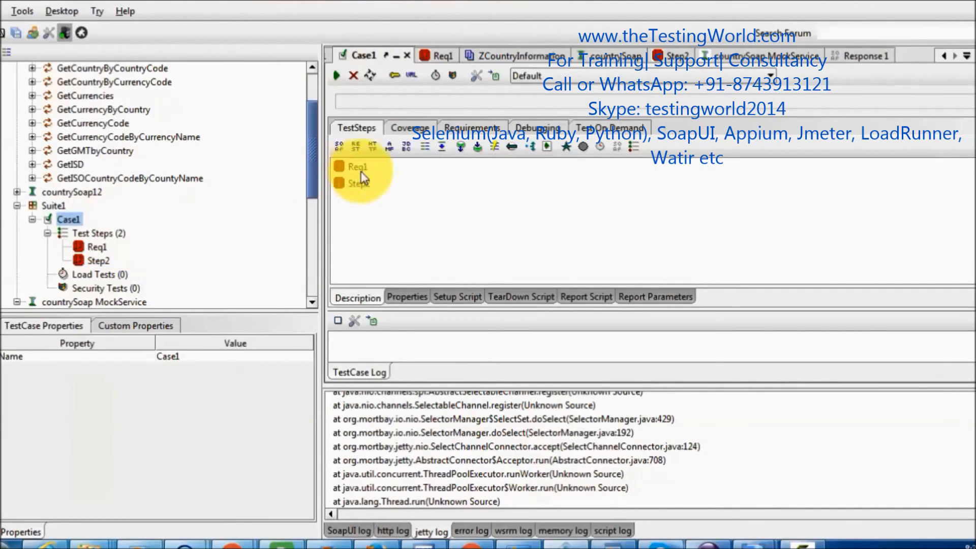
pyautogui.click(337, 75)
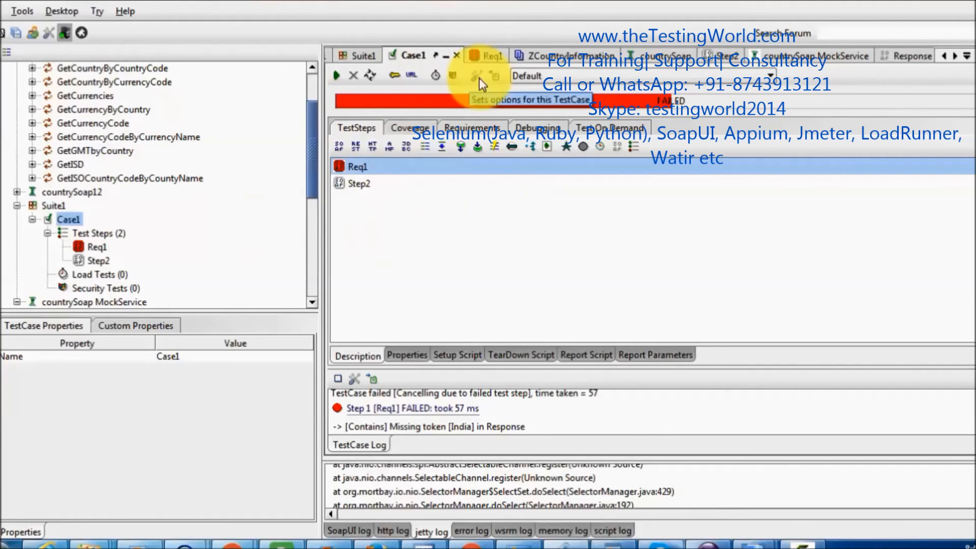
# Disable Abort on Error in Case1's options, keep Fail TestCase on error enabled, and rerun the test case.
pyautogui.click(478, 77)
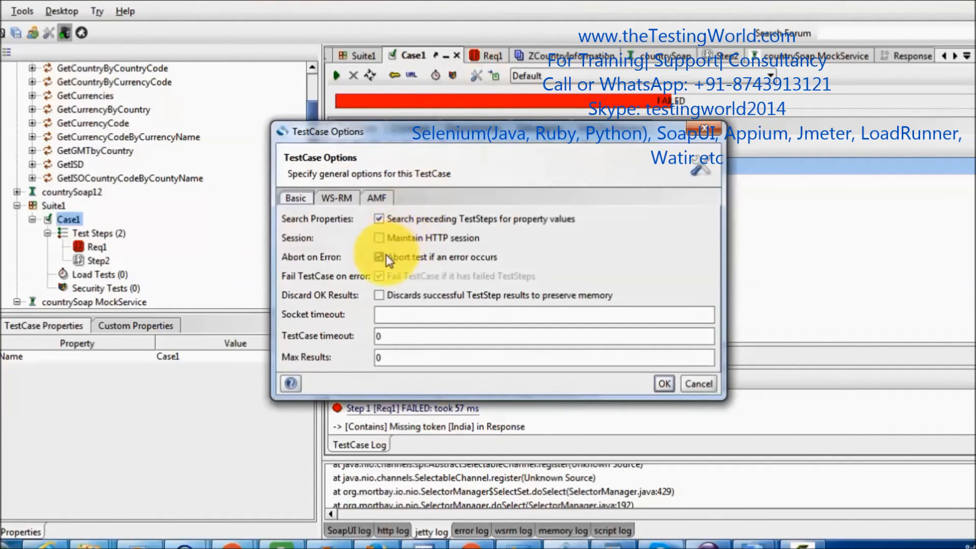
pyautogui.click(380, 257)
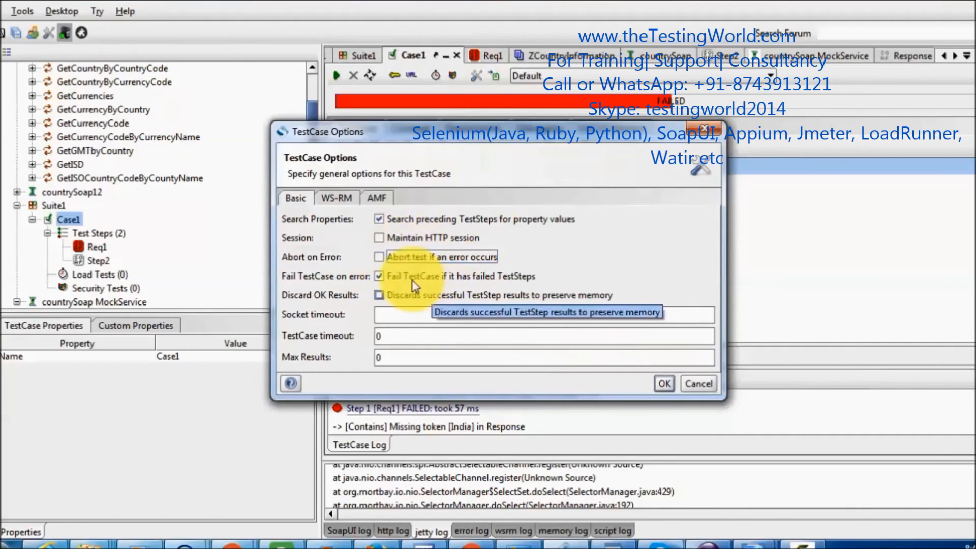
pyautogui.click(380, 276)
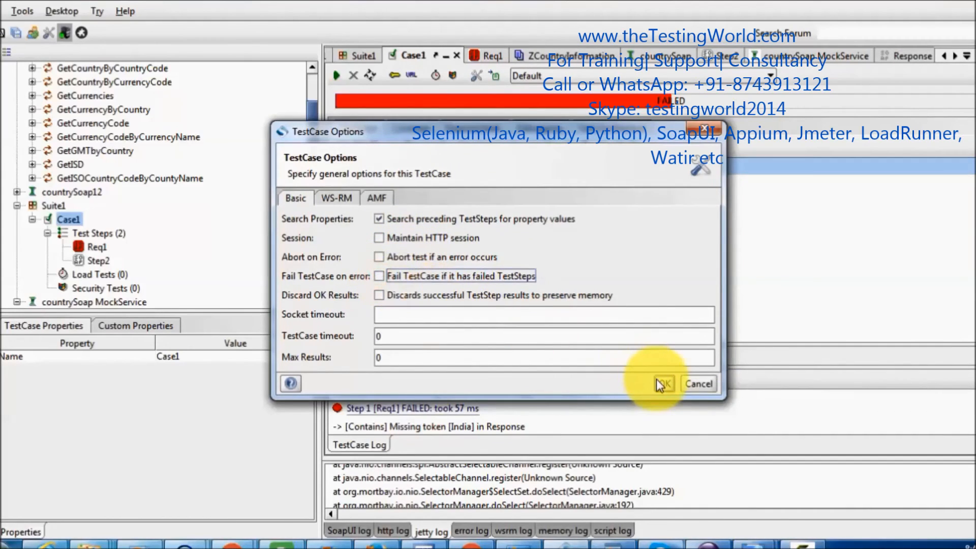
pyautogui.click(380, 276)
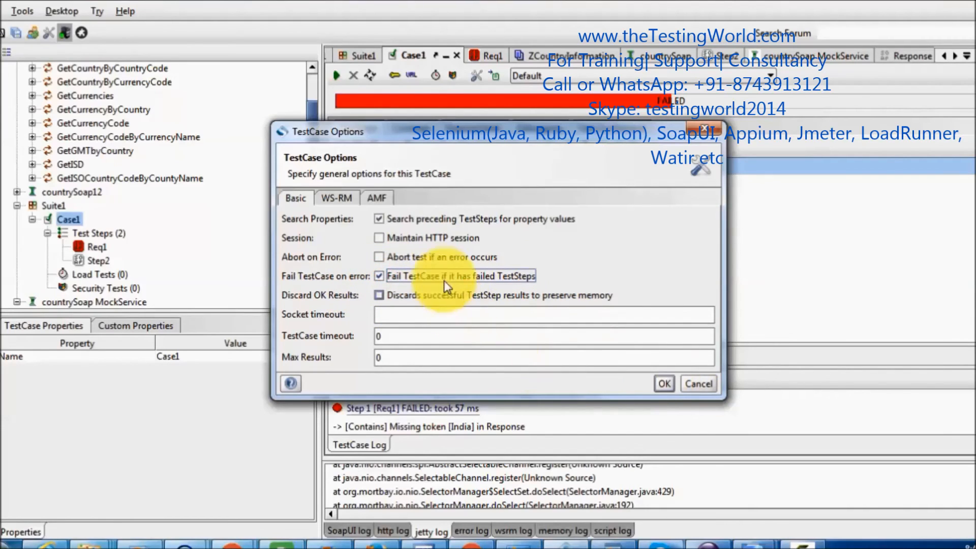
pyautogui.click(661, 384)
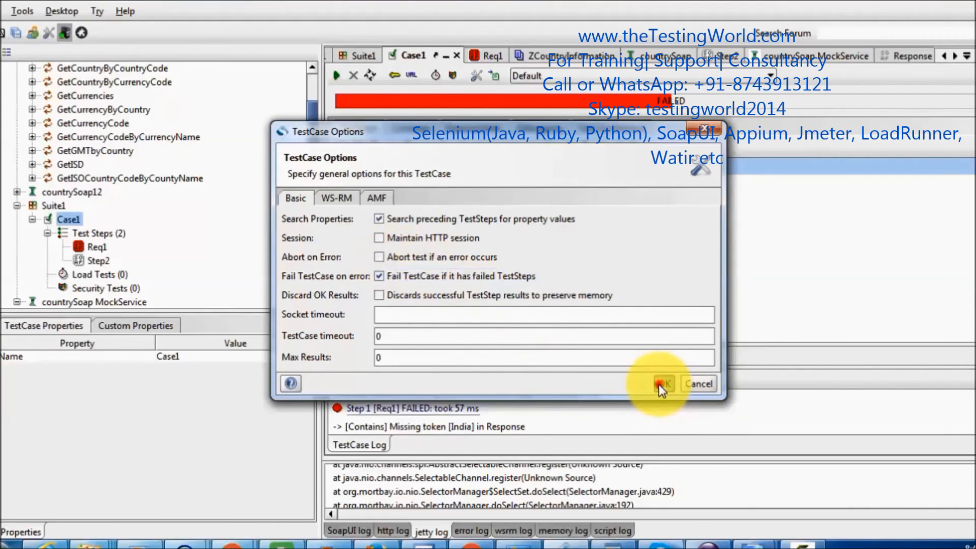
pyautogui.click(334, 76)
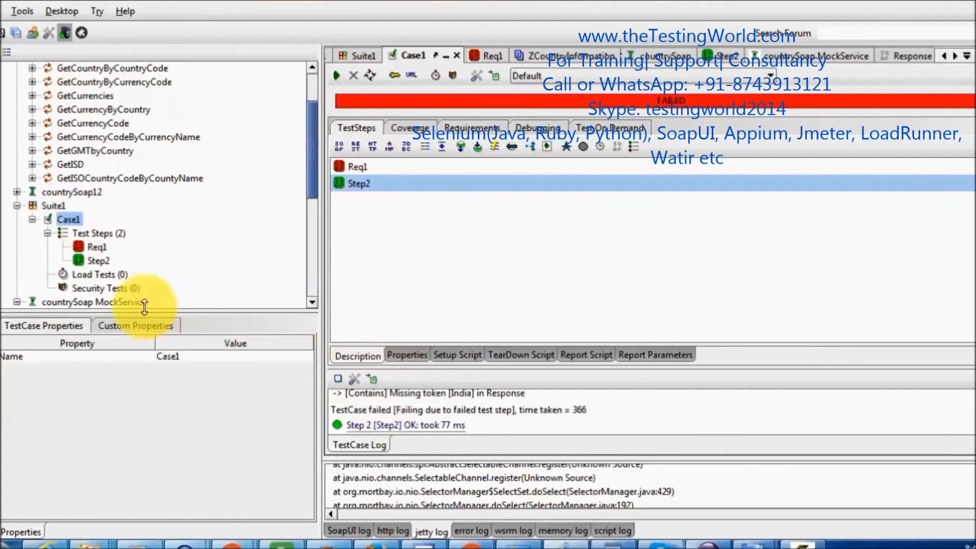
# Collapse the countrySoap MockService operations from GetCountryByCurrencyCode through GetCurrencyCodeByCurrencyName in the project tree.
pyautogui.click(96, 247)
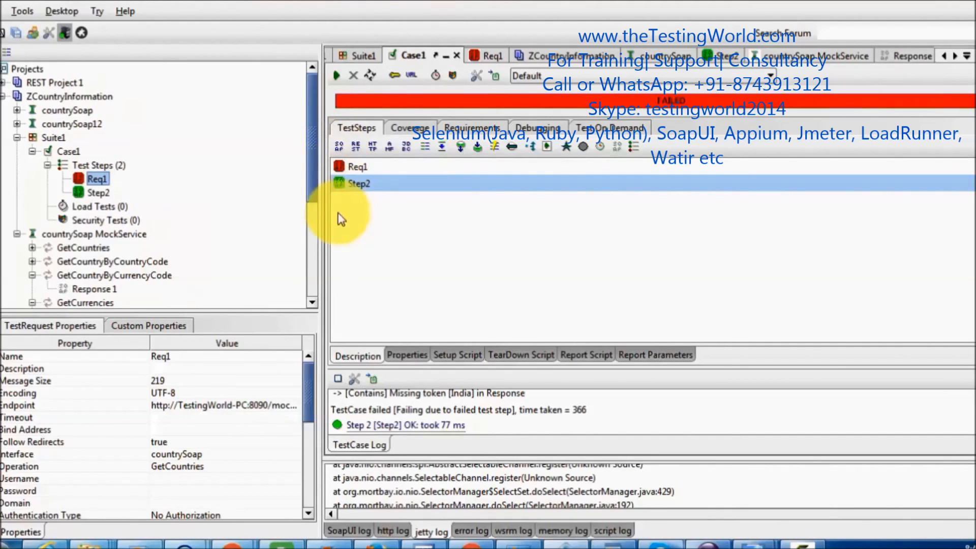
pyautogui.click(18, 234)
pyautogui.click(17, 234)
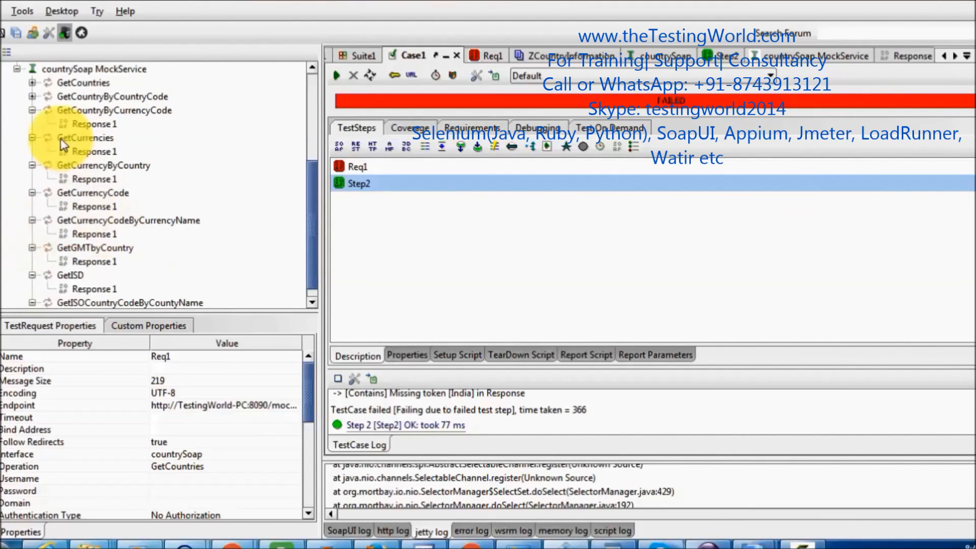
pyautogui.click(31, 110)
pyautogui.click(32, 123)
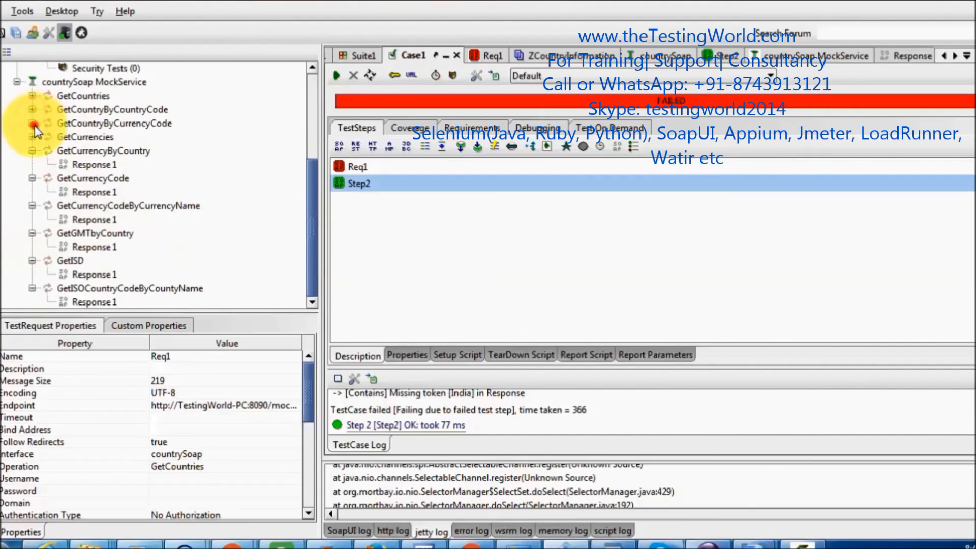
pyautogui.click(33, 151)
pyautogui.click(32, 179)
pyautogui.click(32, 207)
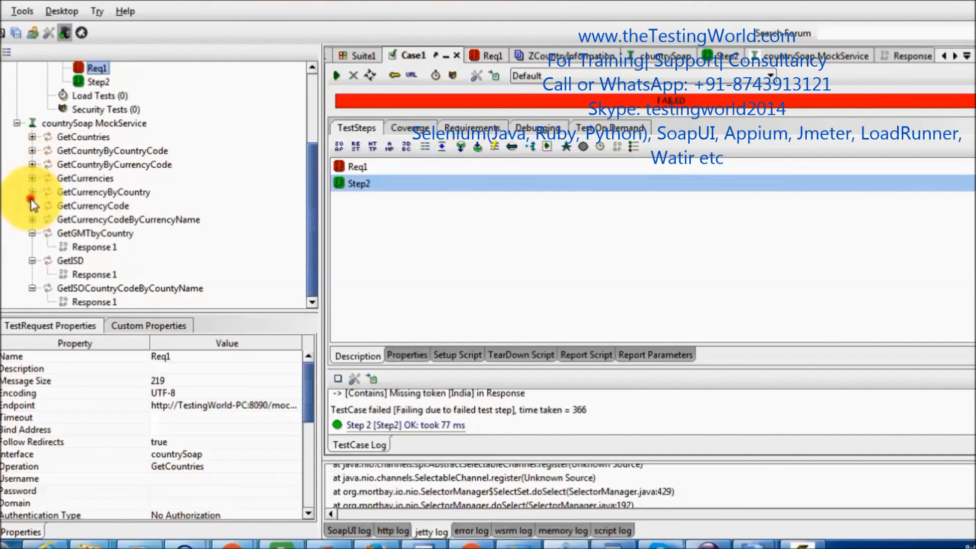
# Collapse the mock operations GetGMTbyCountry, GetISD and GetISOCountryCodeByCountyName.
pyautogui.moveTo(316, 148); pyautogui.dragTo(313, 86)
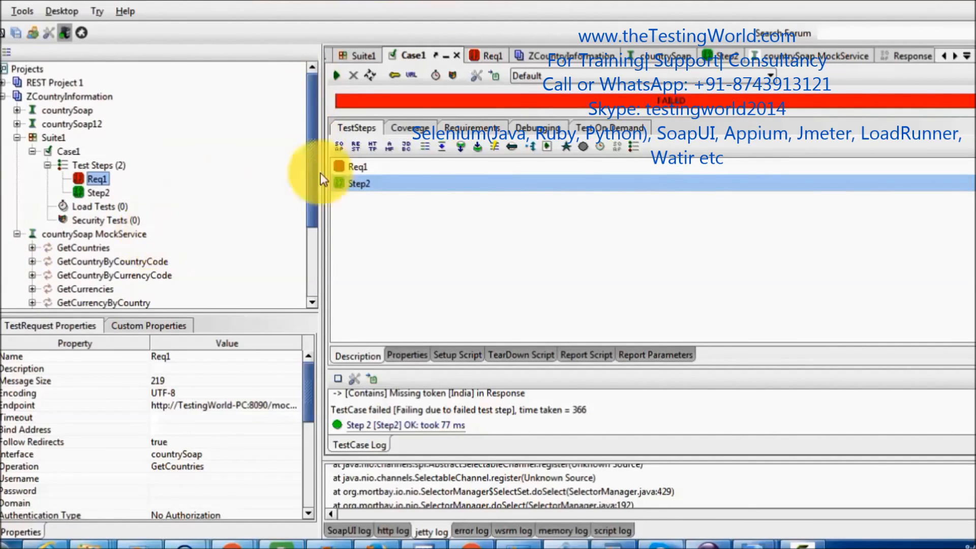
pyautogui.moveTo(310, 163); pyautogui.dragTo(306, 226)
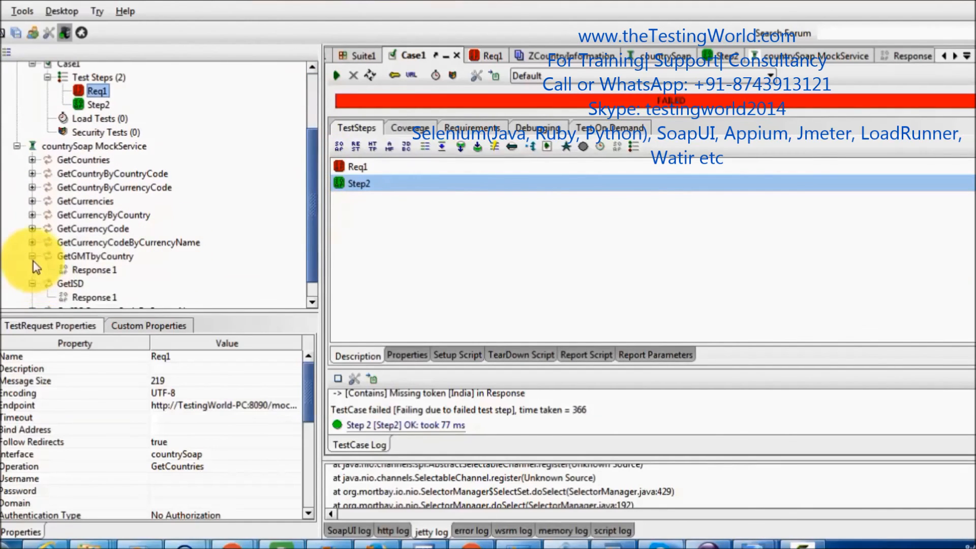
pyautogui.click(32, 276)
pyautogui.click(32, 283)
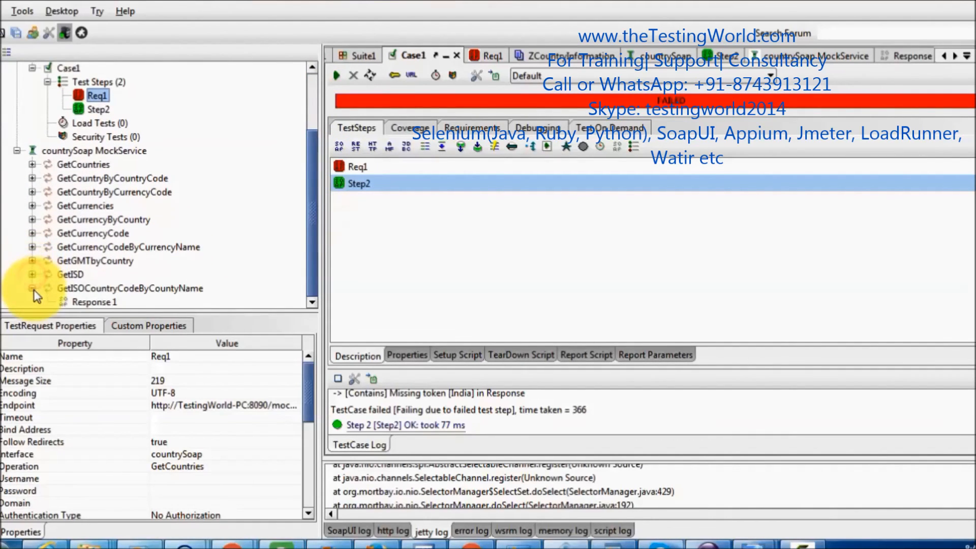
pyautogui.moveTo(316, 242); pyautogui.dragTo(296, 257)
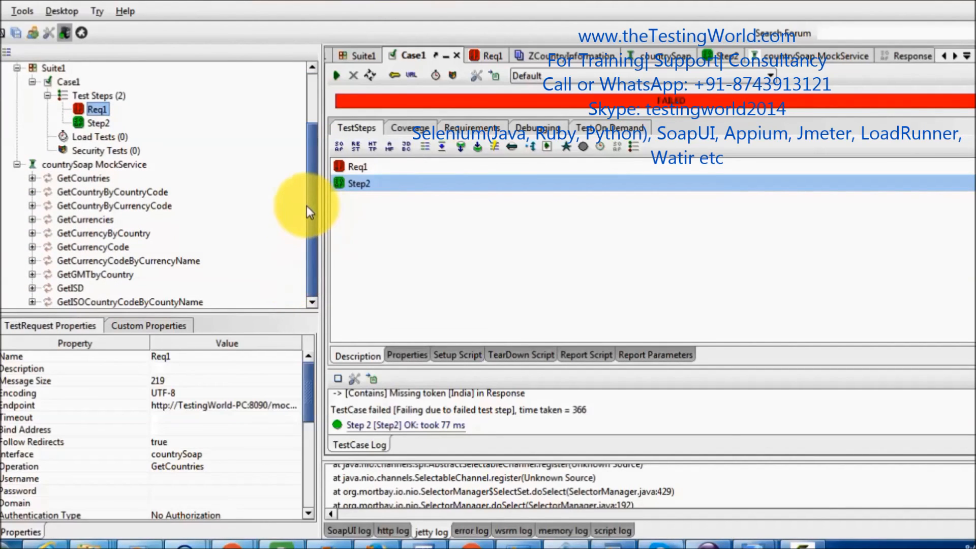
# Collapse Case1 in the project tree, keeping Suite1 and countrySoap MockService expanded.
pyautogui.moveTo(310, 212); pyautogui.dragTo(311, 158)
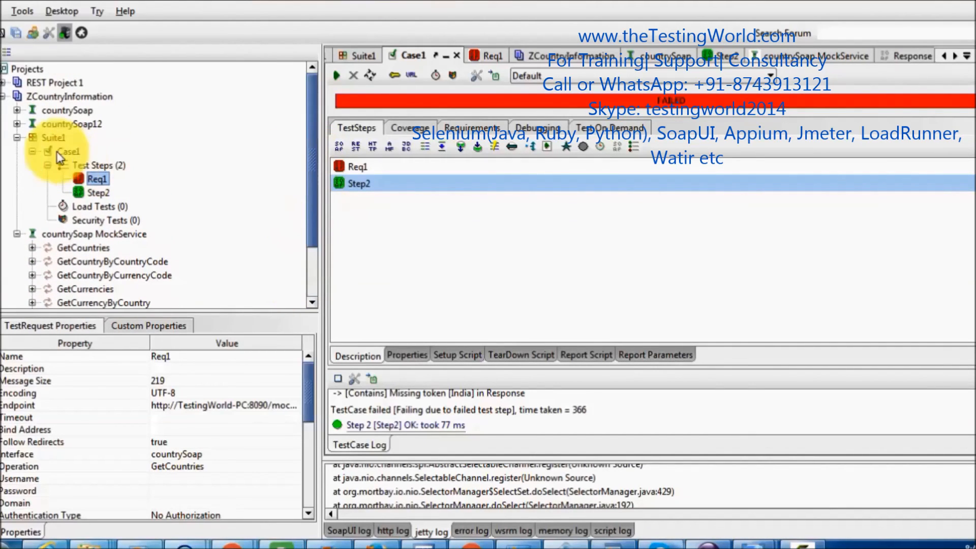
pyautogui.click(37, 154)
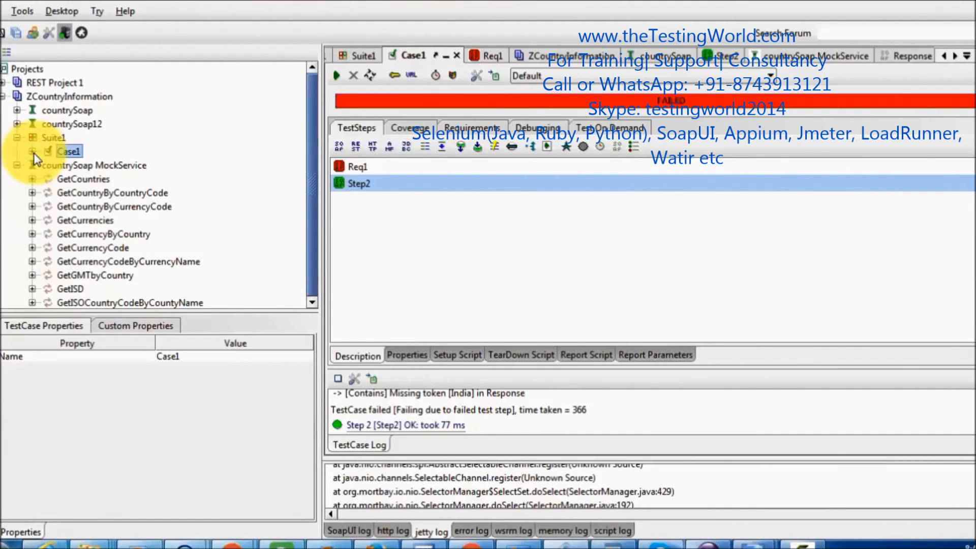
pyautogui.click(18, 137)
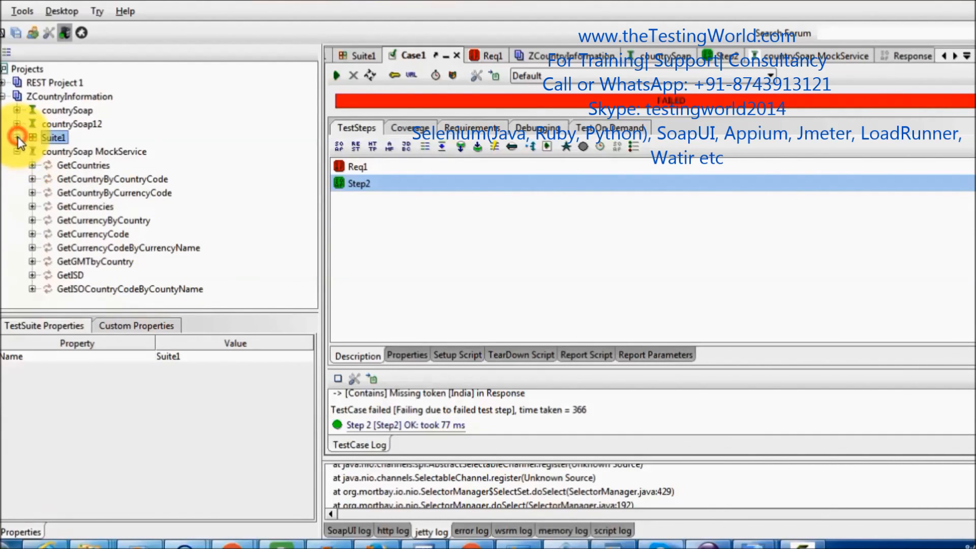
pyautogui.click(19, 147)
pyautogui.click(18, 148)
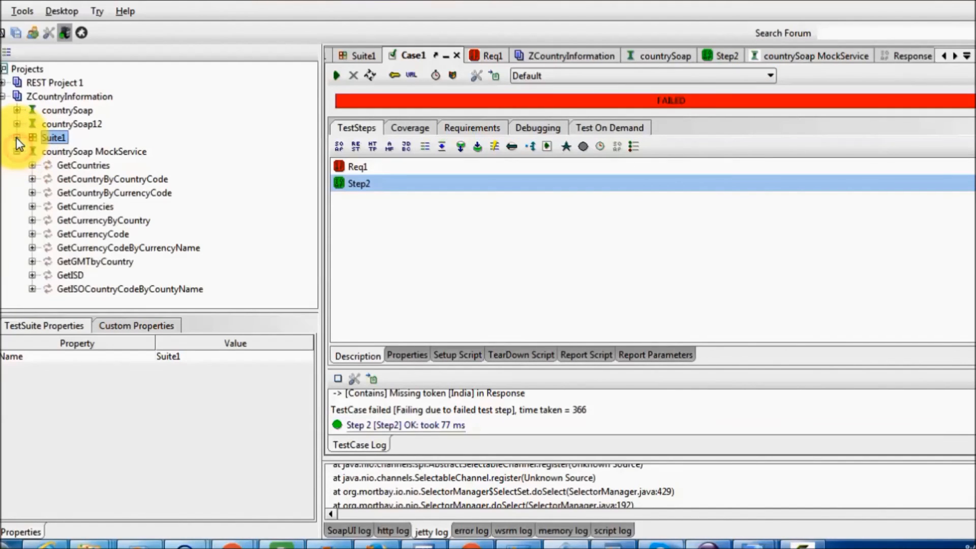
pyautogui.click(17, 137)
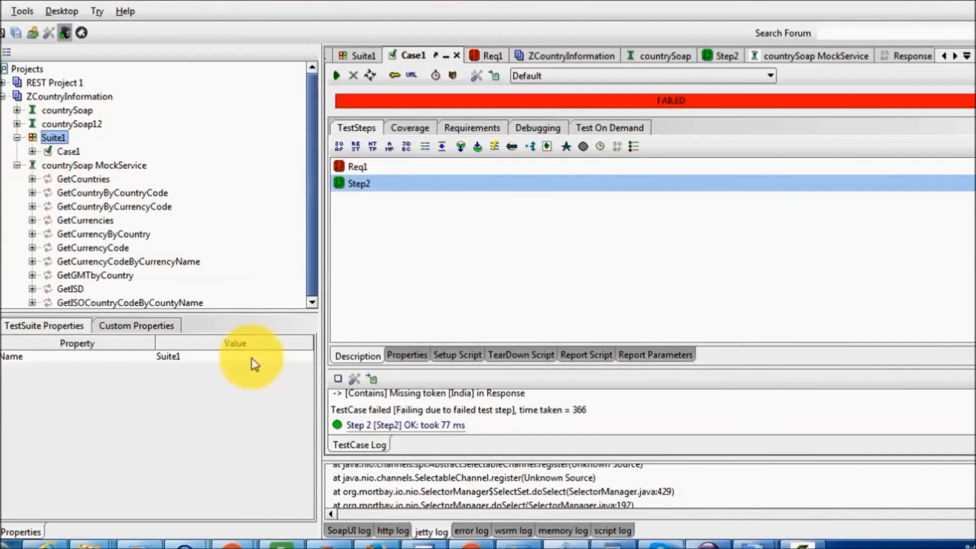